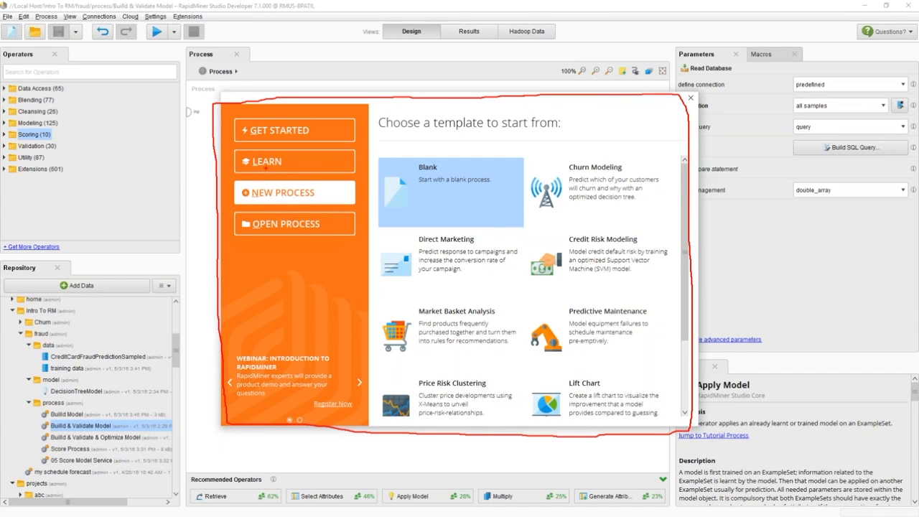
# - Start a new process from the Blank template
pyautogui.click(275, 129)
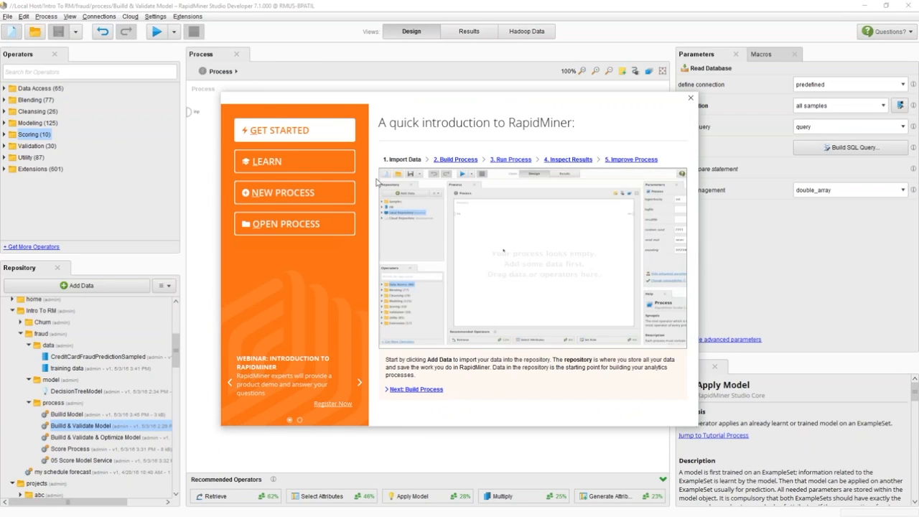
pyautogui.click(297, 170)
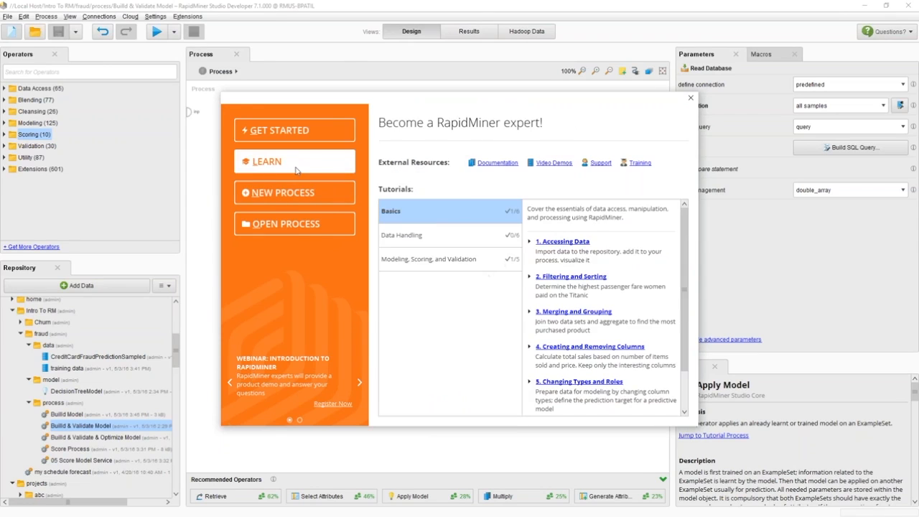
pyautogui.click(345, 194)
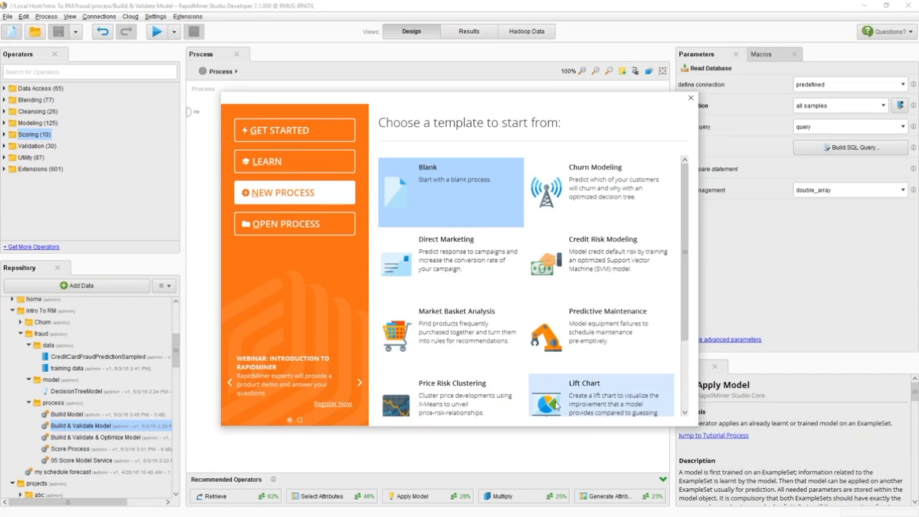
pyautogui.click(456, 199)
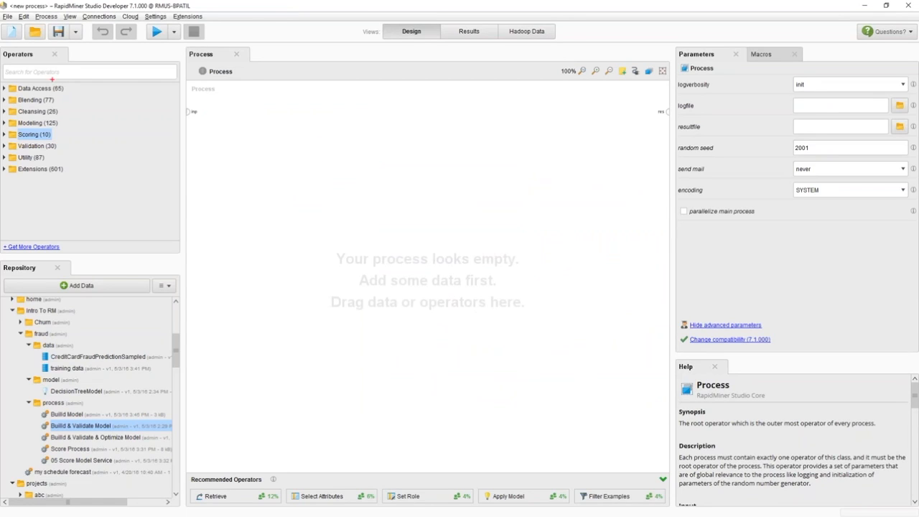
pyautogui.moveTo(5, 52)
pyautogui.mouseDown()
pyautogui.moveTo(6, 176)
pyautogui.moveTo(52, 215)
pyautogui.moveTo(180, 217)
pyautogui.moveTo(176, 105)
pyautogui.moveTo(152, 53)
pyautogui.moveTo(4, 54)
pyautogui.mouseUp()
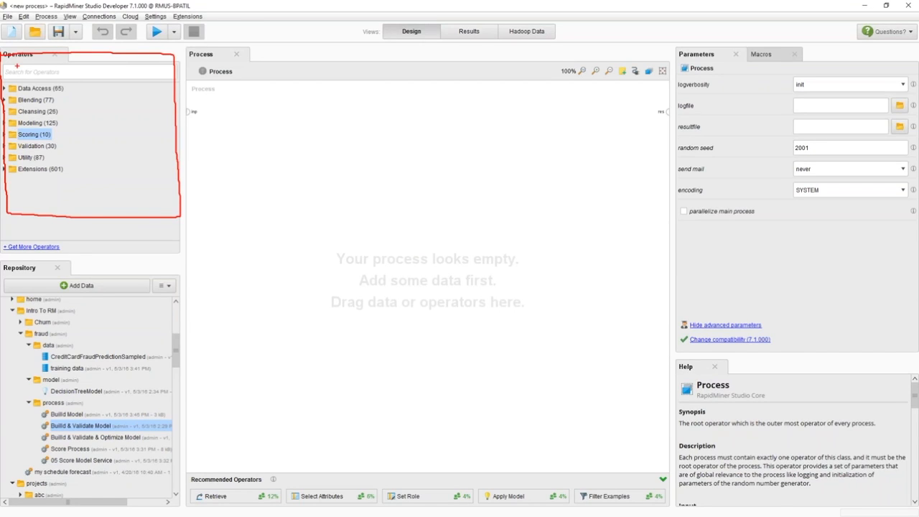
pyautogui.moveTo(198, 92)
pyautogui.mouseDown()
pyautogui.moveTo(199, 429)
pyautogui.moveTo(392, 452)
pyautogui.moveTo(655, 451)
pyautogui.moveTo(652, 138)
pyautogui.moveTo(608, 99)
pyautogui.moveTo(193, 94)
pyautogui.mouseUp()
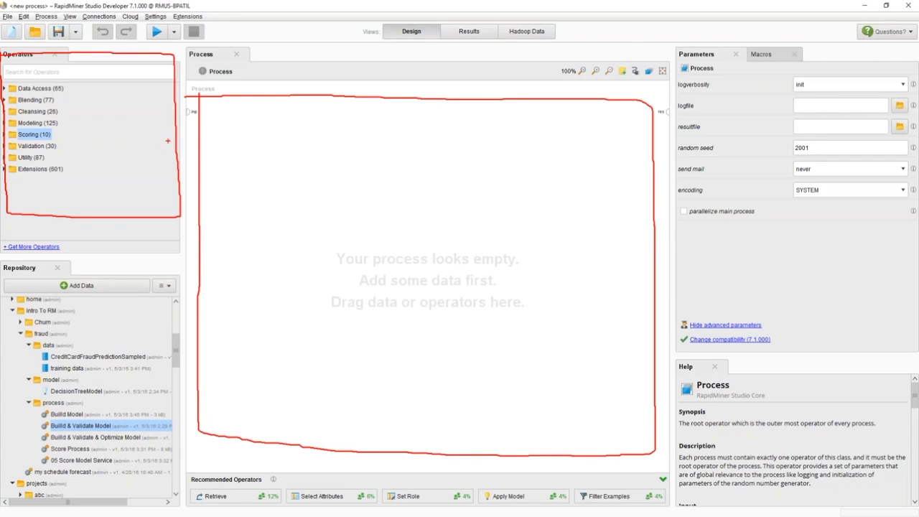
pyautogui.moveTo(686, 62)
pyautogui.mouseDown()
pyautogui.moveTo(677, 88)
pyautogui.moveTo(804, 267)
pyautogui.moveTo(903, 79)
pyautogui.moveTo(720, 49)
pyautogui.moveTo(687, 66)
pyautogui.mouseUp()
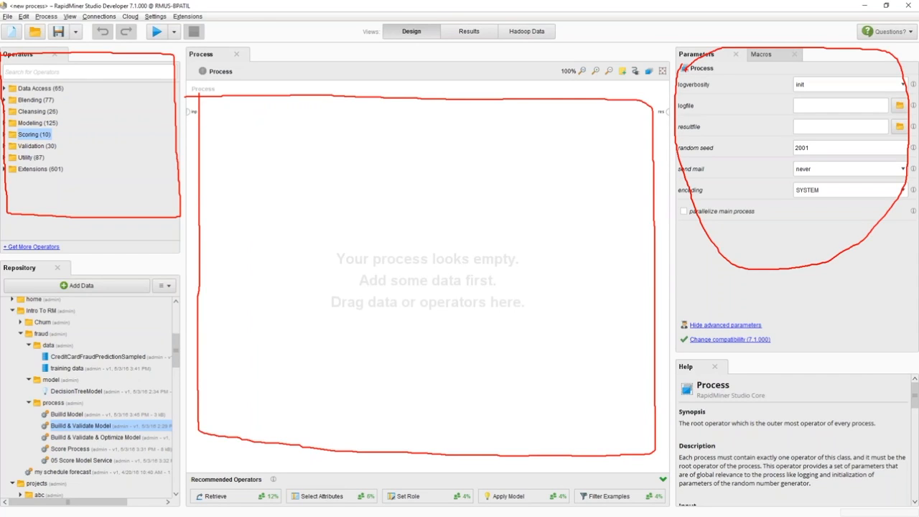
pyautogui.press('Escape')
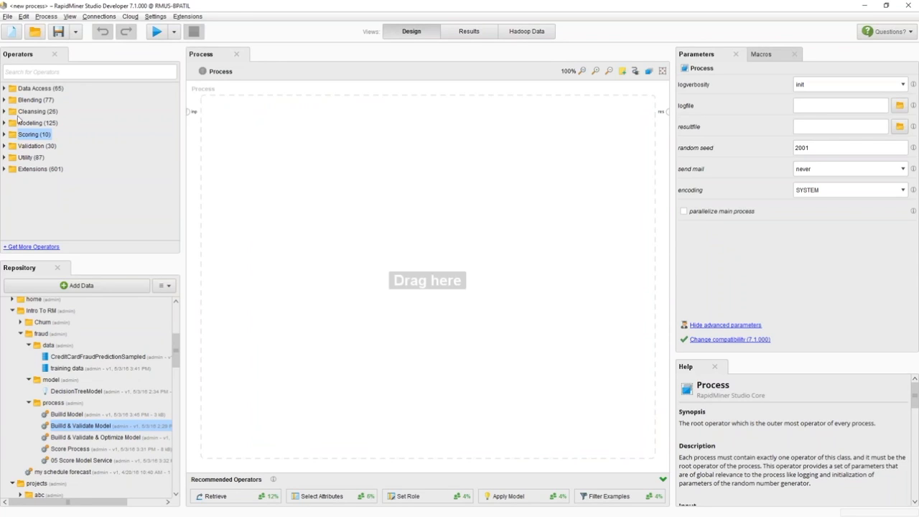
pyautogui.hotkey('ctrl', '2')
pyautogui.moveTo(4, 89)
pyautogui.mouseDown()
pyautogui.moveTo(58, 84)
pyautogui.moveTo(4, 88)
pyautogui.mouseUp()
pyautogui.press('Escape')
# - Add a Read Database operator from Data Access > Database to the process canvas
pyautogui.click(4, 89)
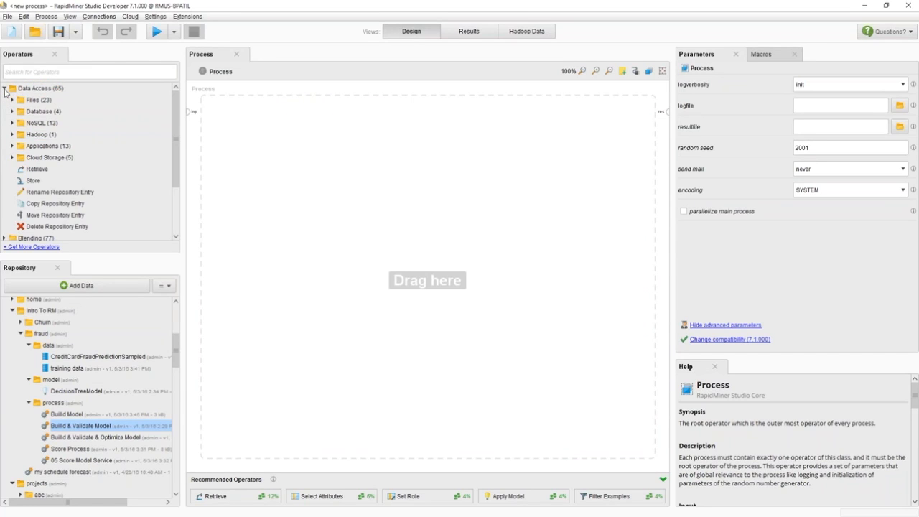
pyautogui.click(11, 112)
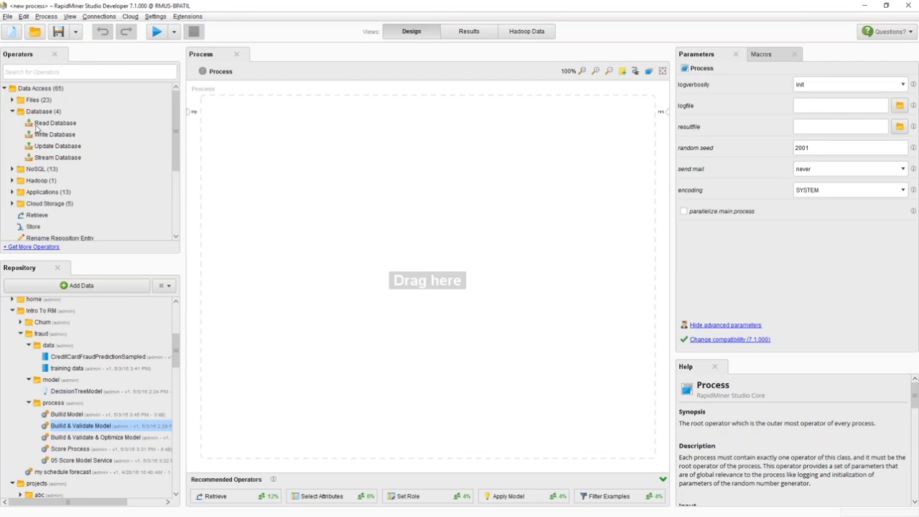
pyautogui.click(36, 125)
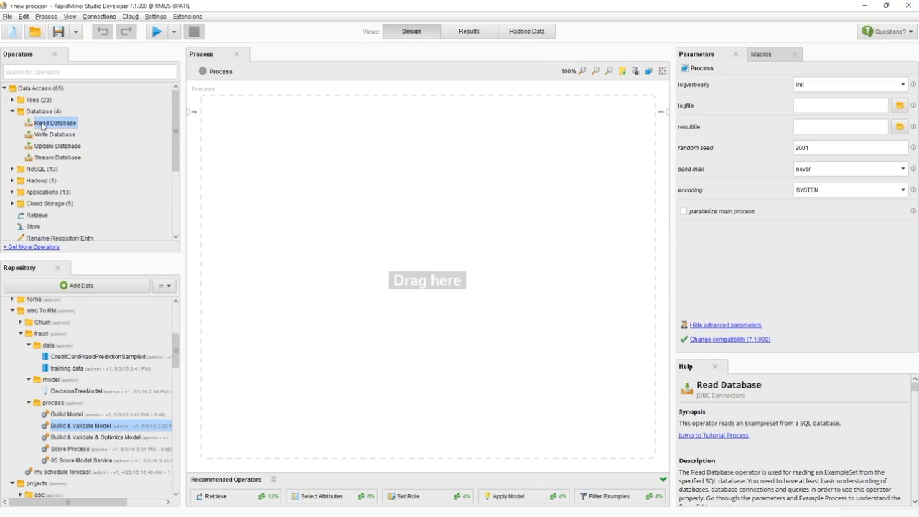
pyautogui.moveTo(42, 126); pyautogui.dragTo(245, 126)
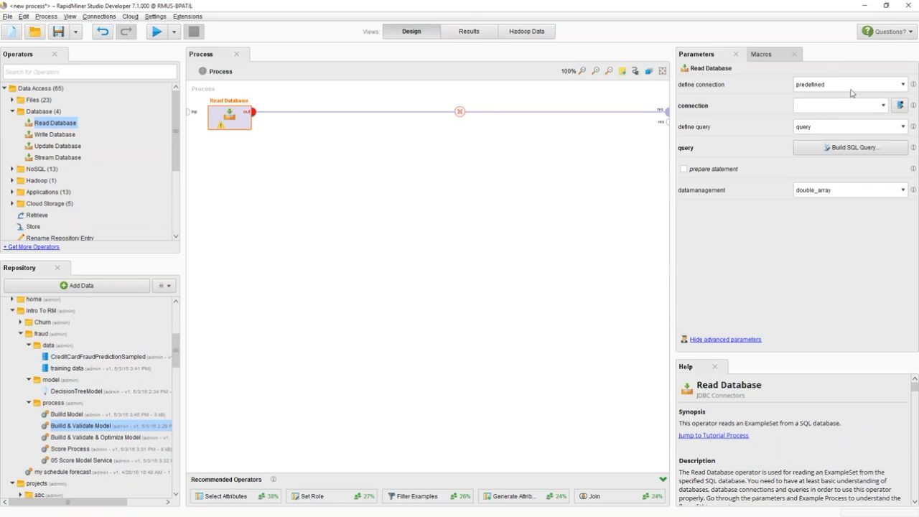
# - Set the Read Database connection to 'all samples', opening and closing the connection manager
pyautogui.click(904, 84)
pyautogui.click(905, 87)
pyautogui.click(885, 106)
pyautogui.click(850, 145)
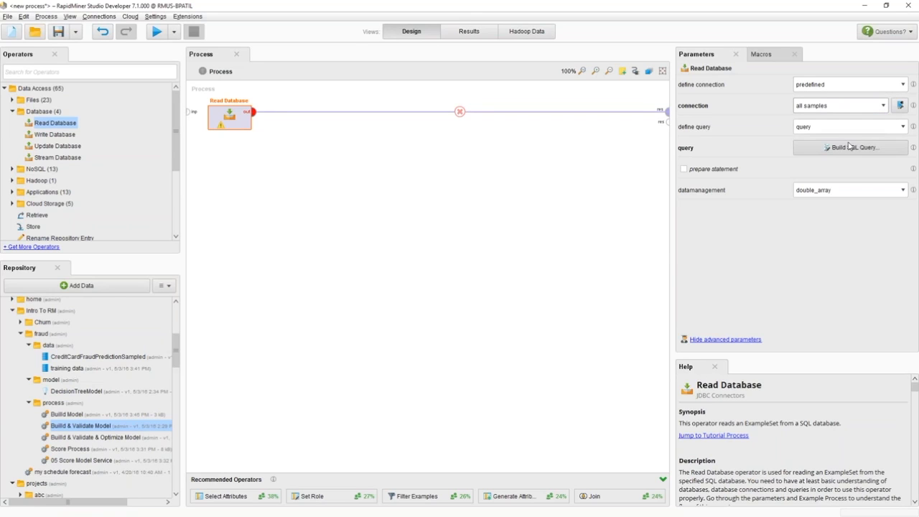
pyautogui.click(900, 105)
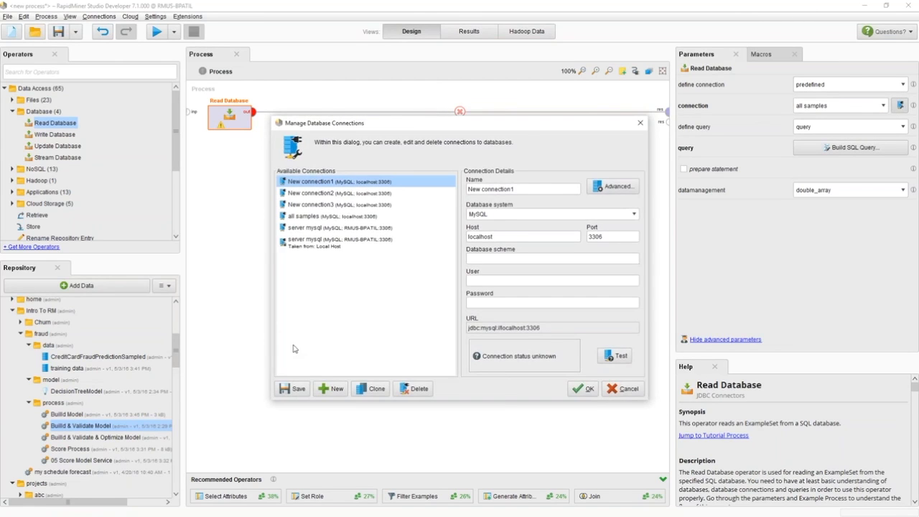
pyautogui.click(630, 395)
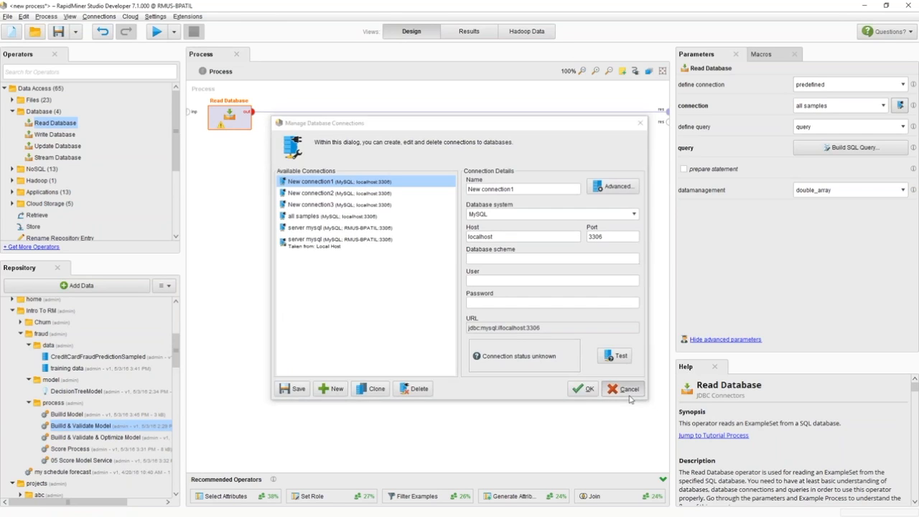
# - Build an SQL query on the fraudtraining table selecting all attributes from numIntlTrans through fraudRisk
pyautogui.click(905, 127)
pyautogui.click(905, 127)
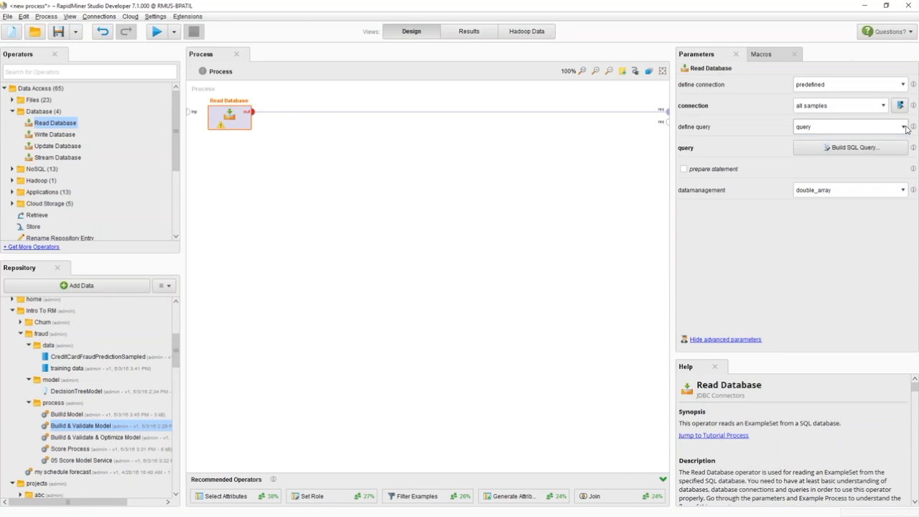
pyautogui.click(905, 127)
pyautogui.click(907, 127)
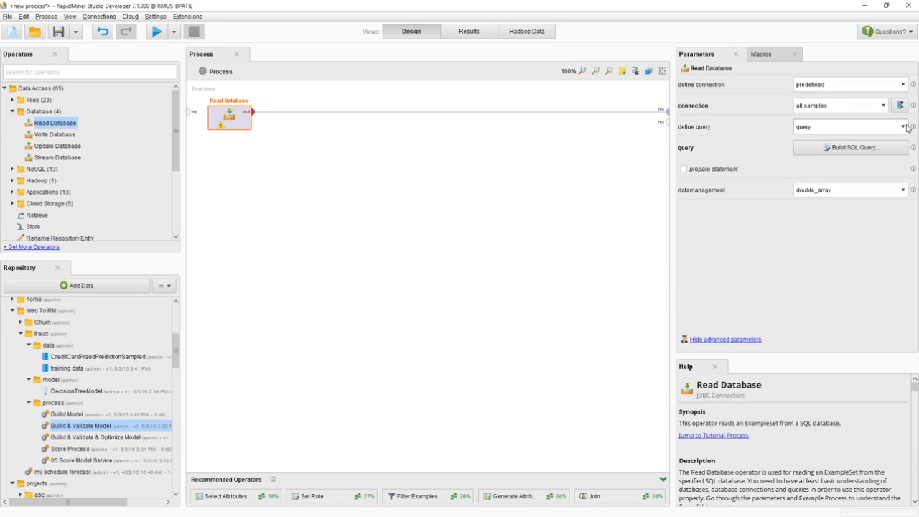
pyautogui.click(819, 149)
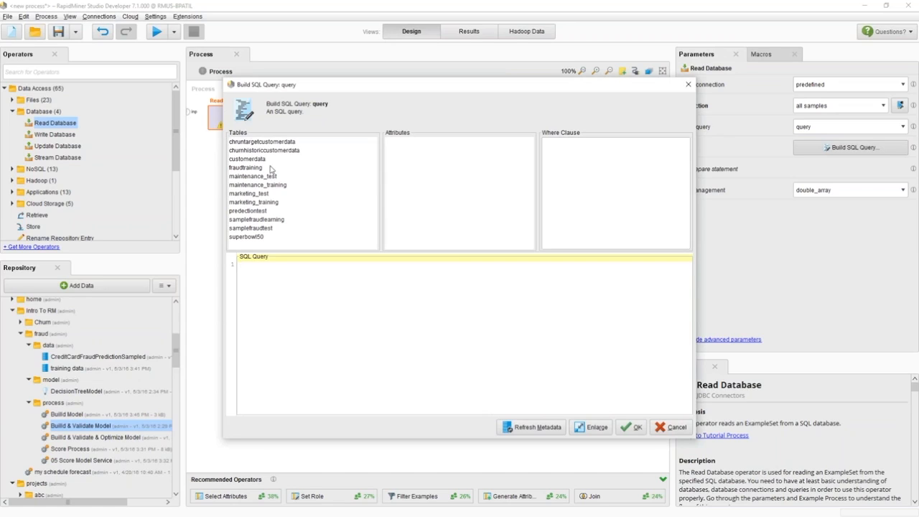
pyautogui.click(248, 169)
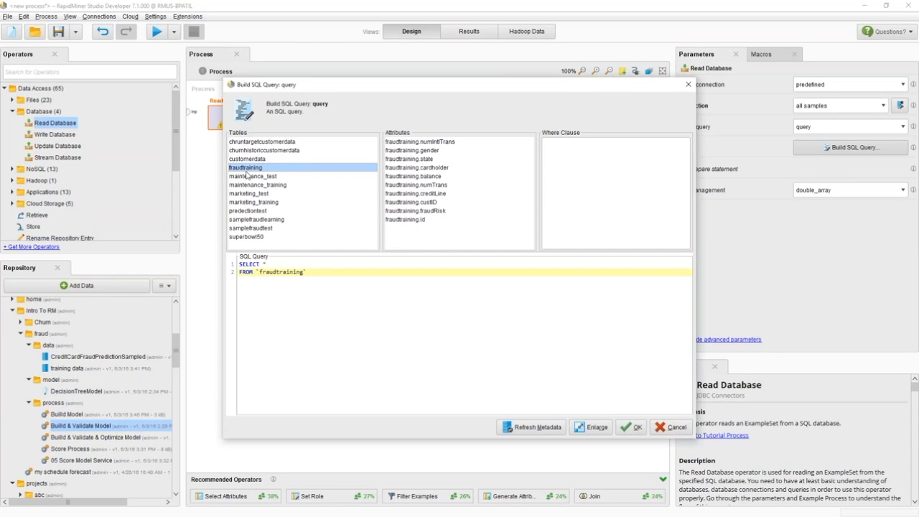
pyautogui.click(411, 144)
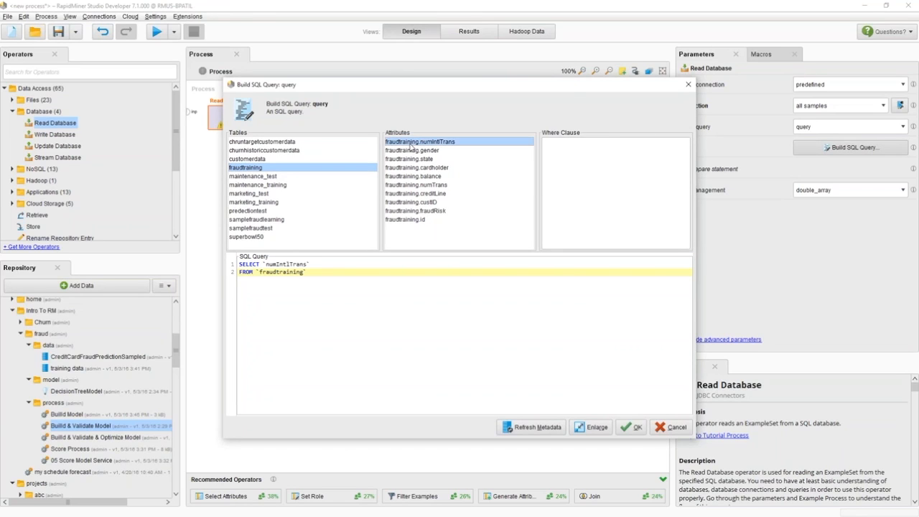
pyautogui.keyDown('shift'); pyautogui.click(434, 212); pyautogui.keyUp('shift')
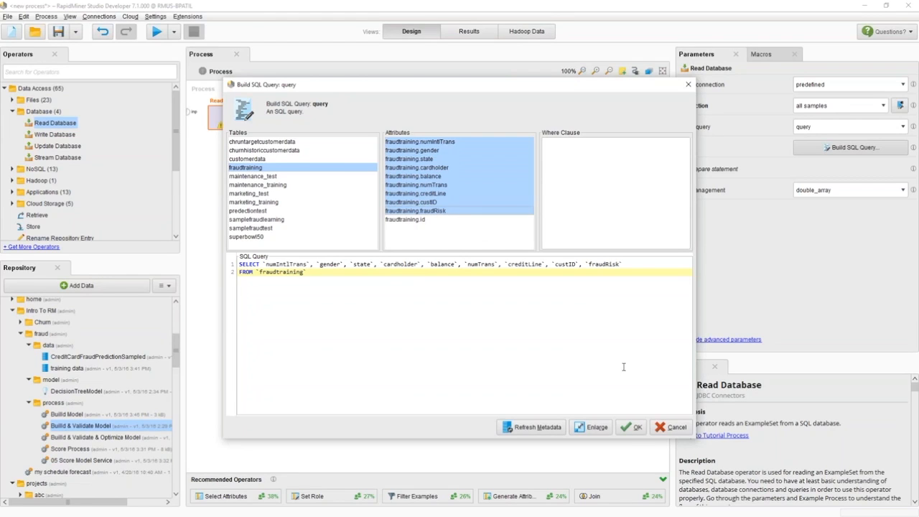
pyautogui.click(633, 429)
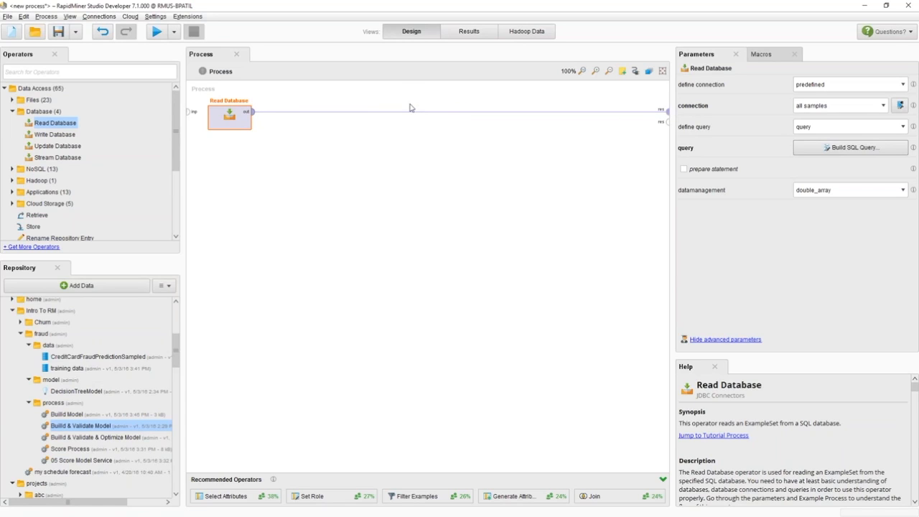
# - Run the process to view the resulting example set
pyautogui.click(156, 33)
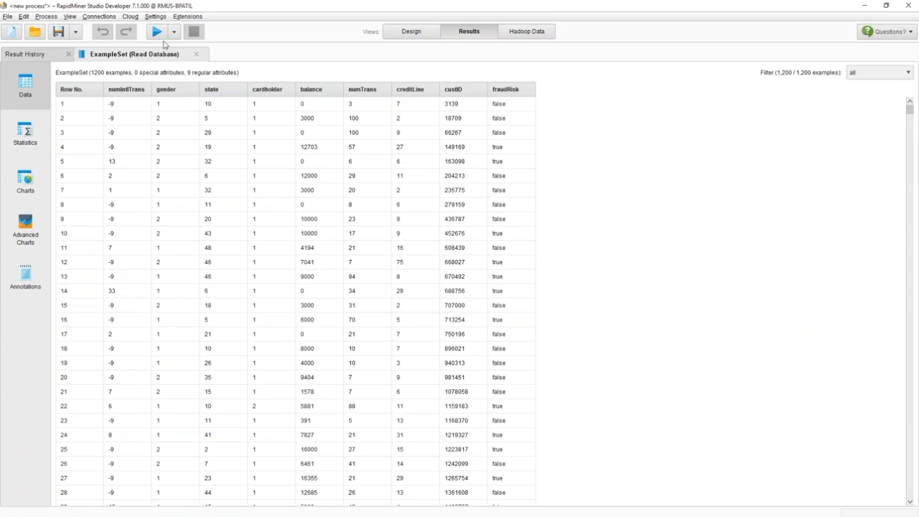
pyautogui.moveTo(55, 82); pyautogui.dragTo(56, 120)
pyautogui.press('Escape')
pyautogui.moveTo(13, 72)
pyautogui.mouseDown()
pyautogui.moveTo(15, 150)
pyautogui.moveTo(39, 121)
pyautogui.moveTo(29, 70)
pyautogui.moveTo(19, 72)
pyautogui.mouseUp()
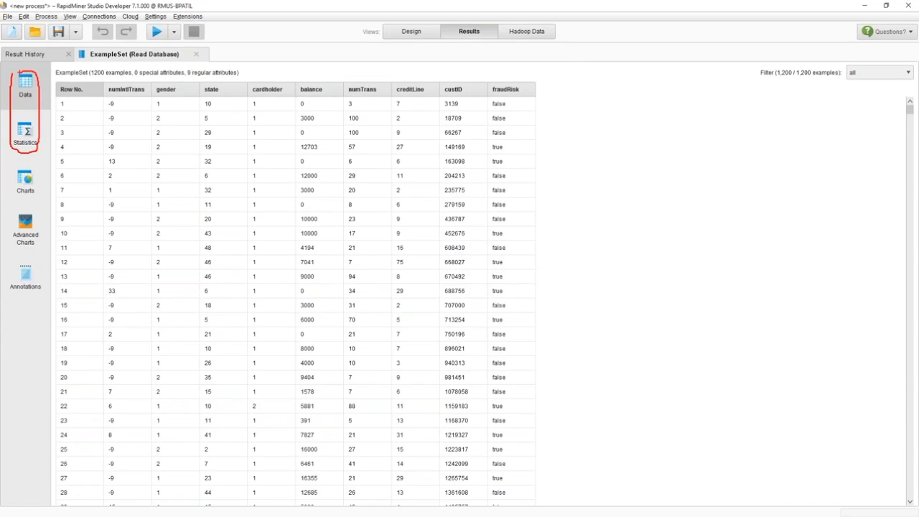
pyautogui.press('Escape')
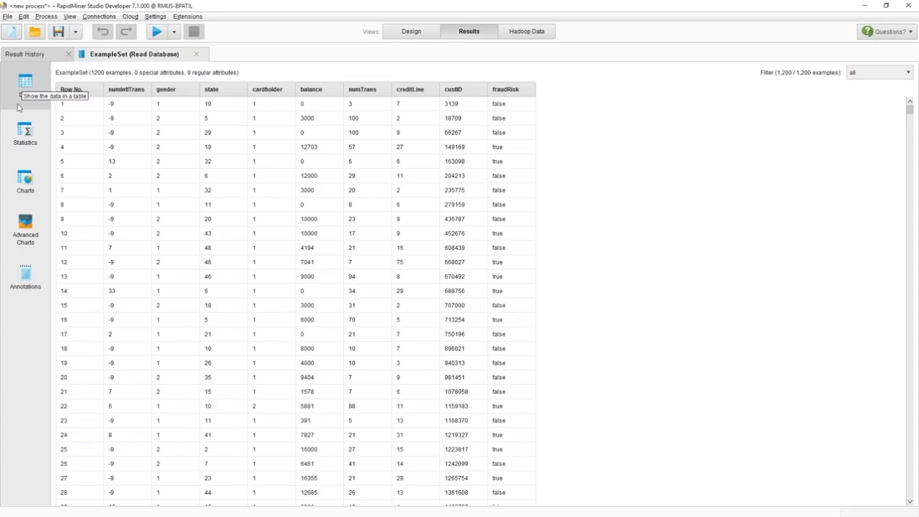
# - Expand the statistics for numIntlTrans, gender, state and cardholder
pyautogui.click(20, 147)
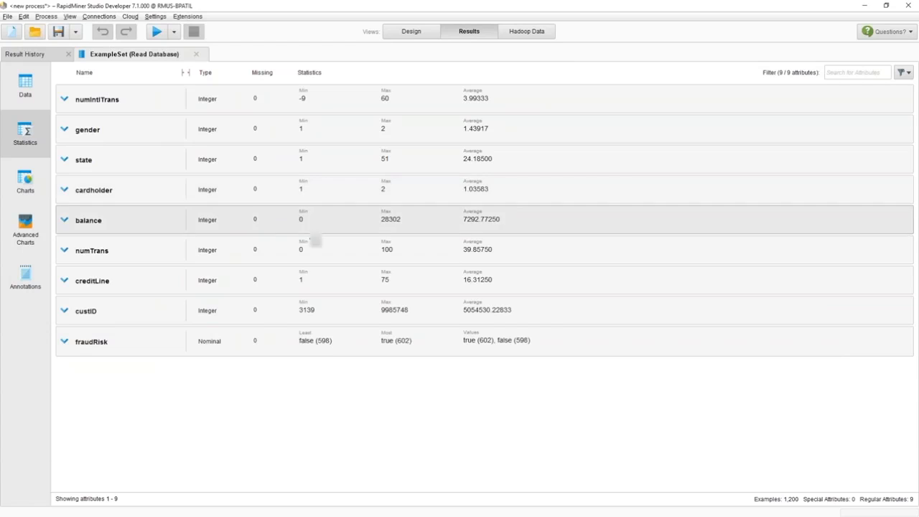
pyautogui.click(327, 101)
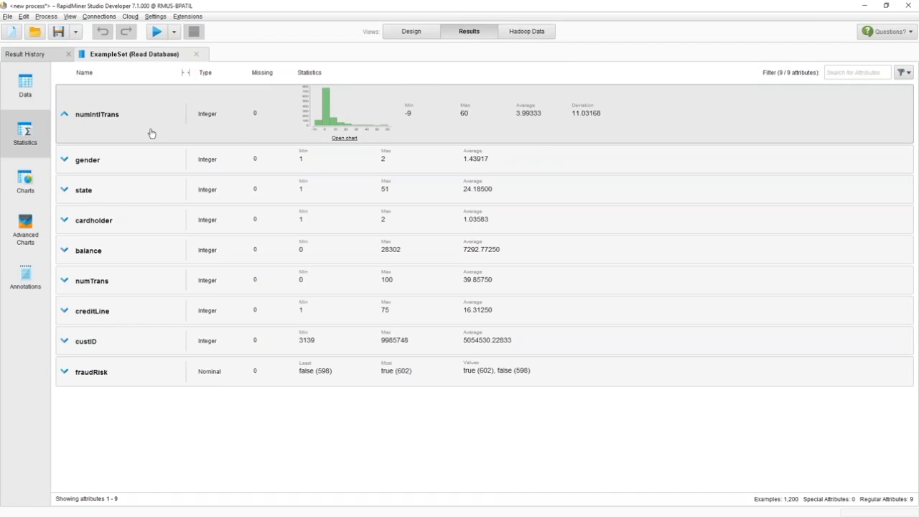
pyautogui.click(335, 169)
pyautogui.click(319, 224)
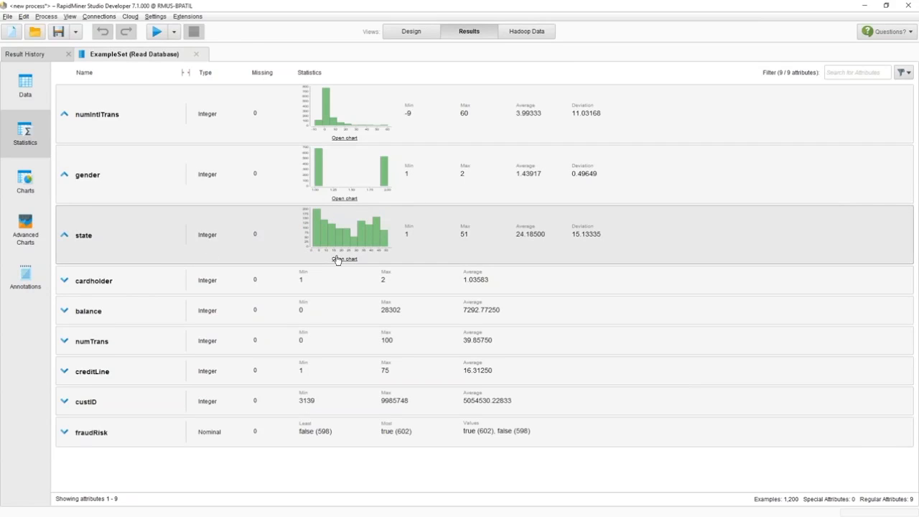
pyautogui.click(334, 287)
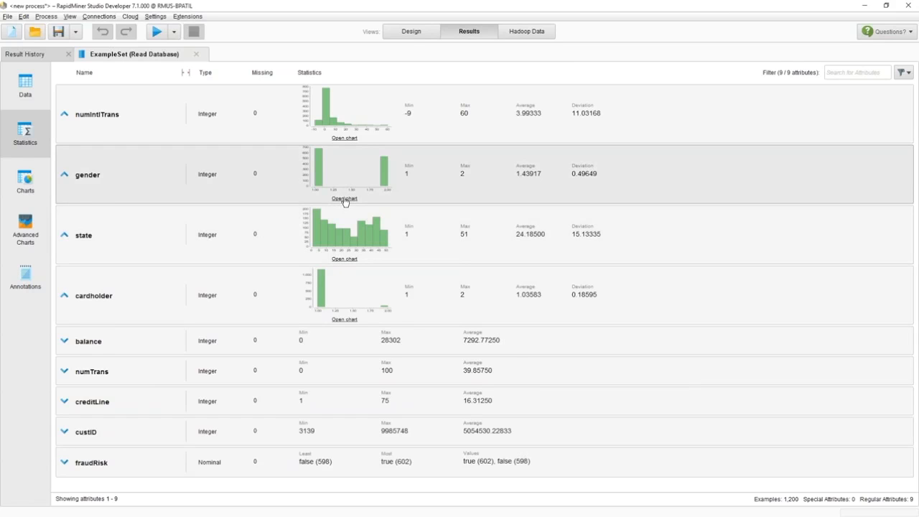
# - Open the gender chart, switch its style to Scatter Multiple, and return to statistics
pyautogui.click(345, 199)
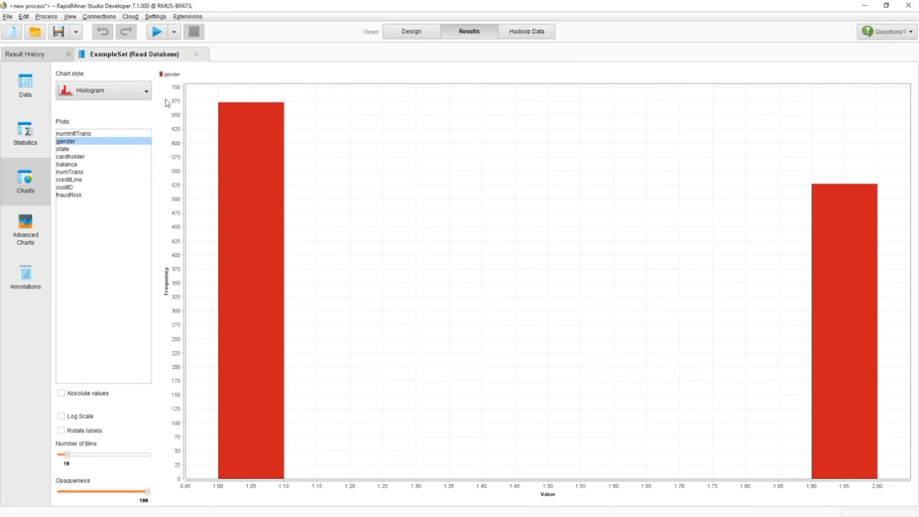
pyautogui.click(133, 96)
pyautogui.click(97, 115)
pyautogui.click(110, 98)
pyautogui.click(149, 134)
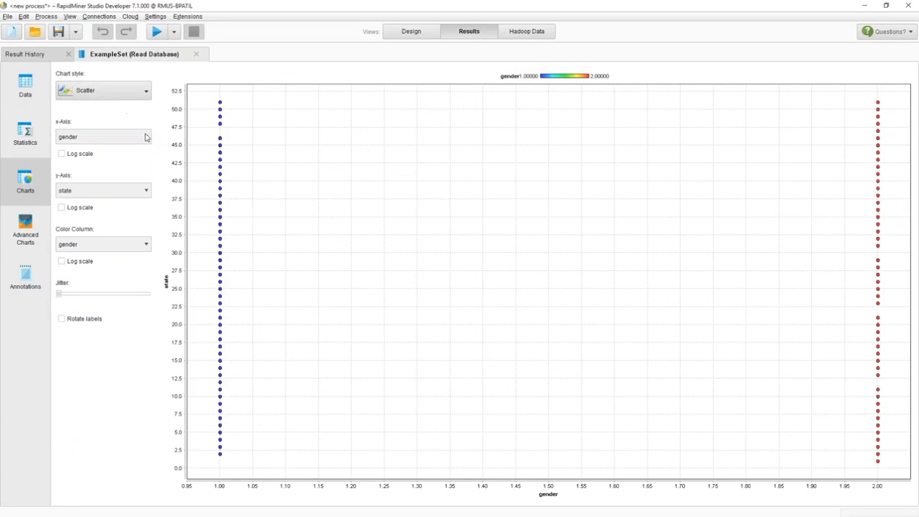
pyautogui.click(46, 138)
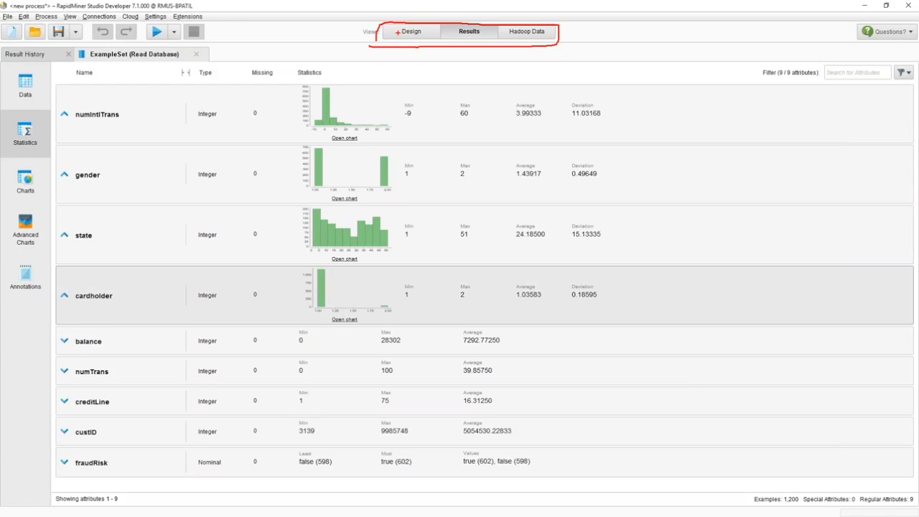
# - Return to the Design view and expand the Cleansing operator group
pyautogui.press('Escape')
pyautogui.click(406, 34)
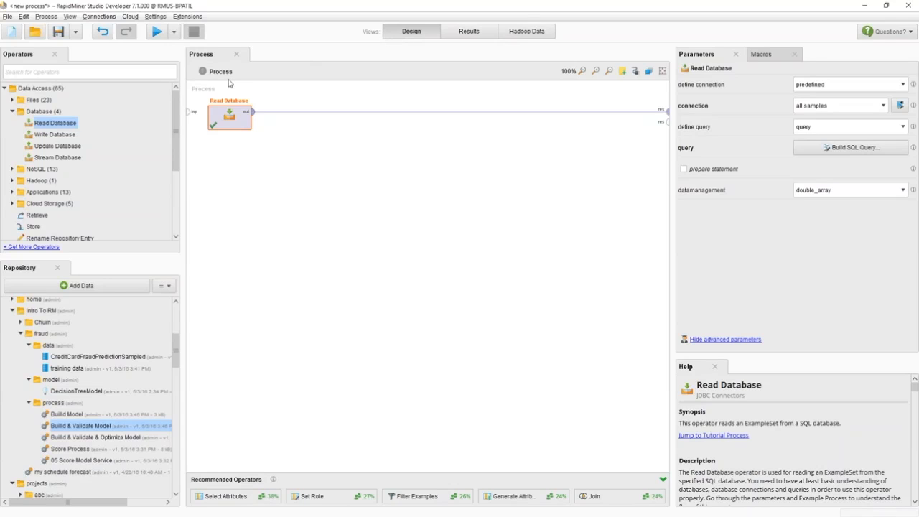
pyautogui.click(114, 69)
pyautogui.write('f')
pyautogui.press('BackSpace')
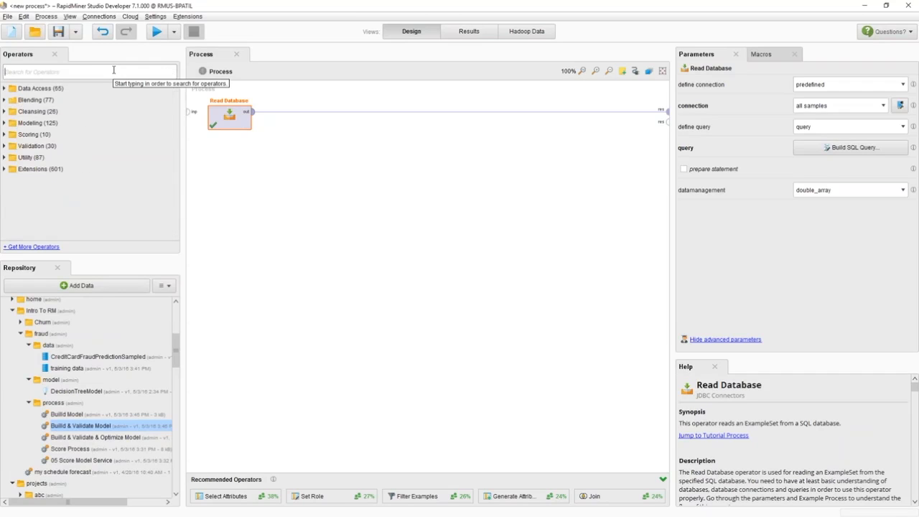
pyautogui.click(4, 112)
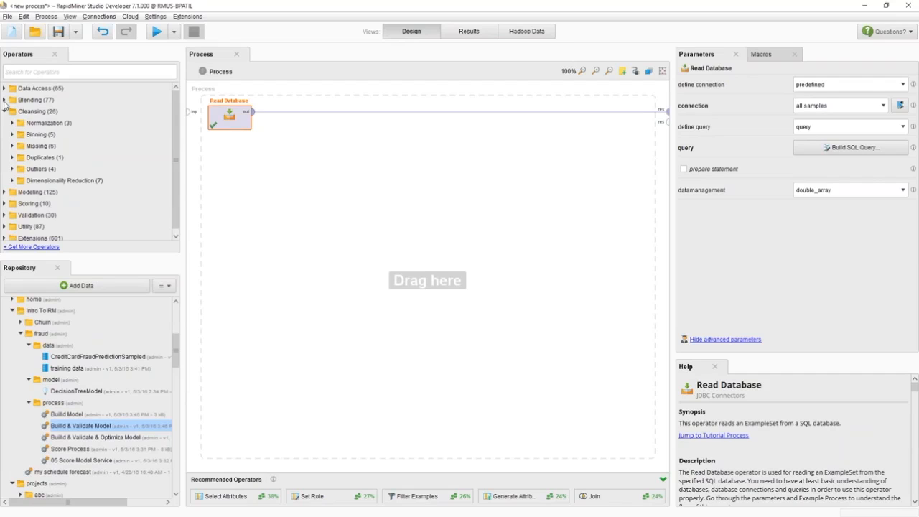
# - Search for the Filter Examples operator and add it to the process after Read Database
pyautogui.click(4, 101)
pyautogui.click(22, 72)
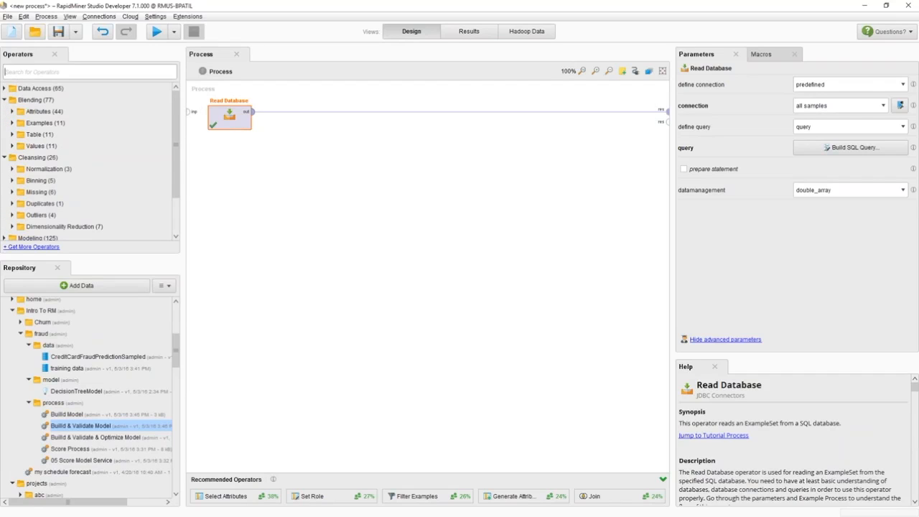
pyautogui.write('filter')
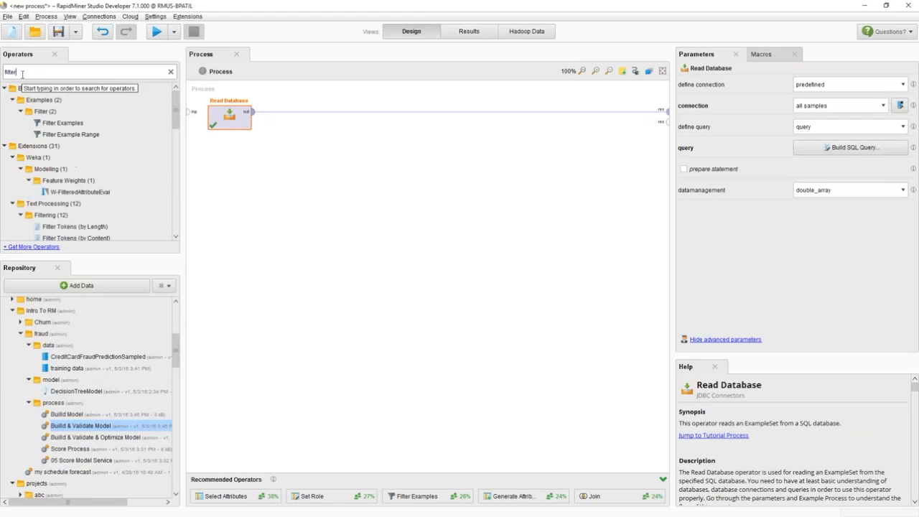
pyautogui.moveTo(63, 123); pyautogui.dragTo(323, 117)
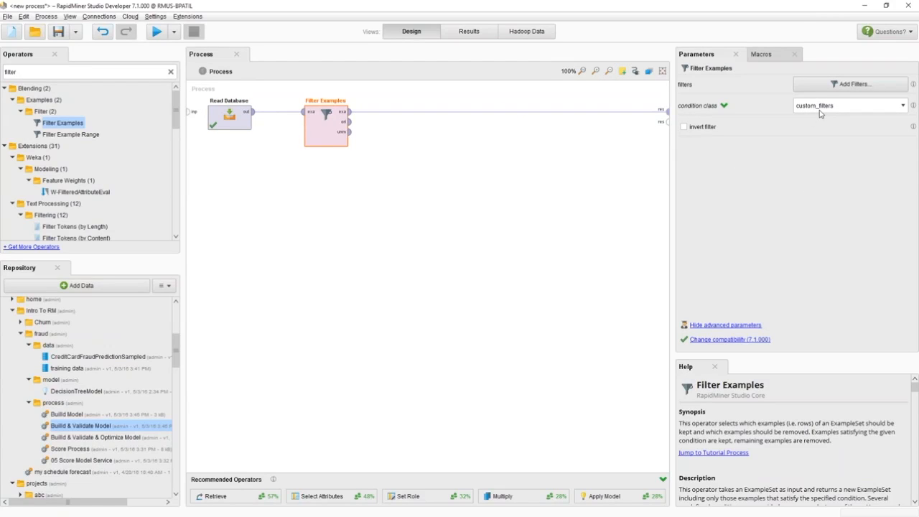
# - Add a filter keeping examples where numIntlTrans ≥ 0
pyautogui.click(824, 88)
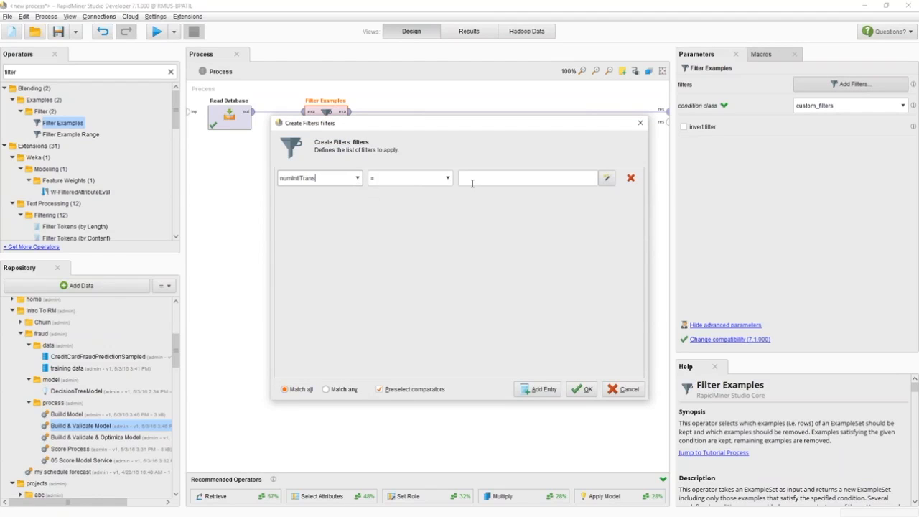
pyautogui.click(449, 178)
pyautogui.click(434, 224)
pyautogui.click(473, 179)
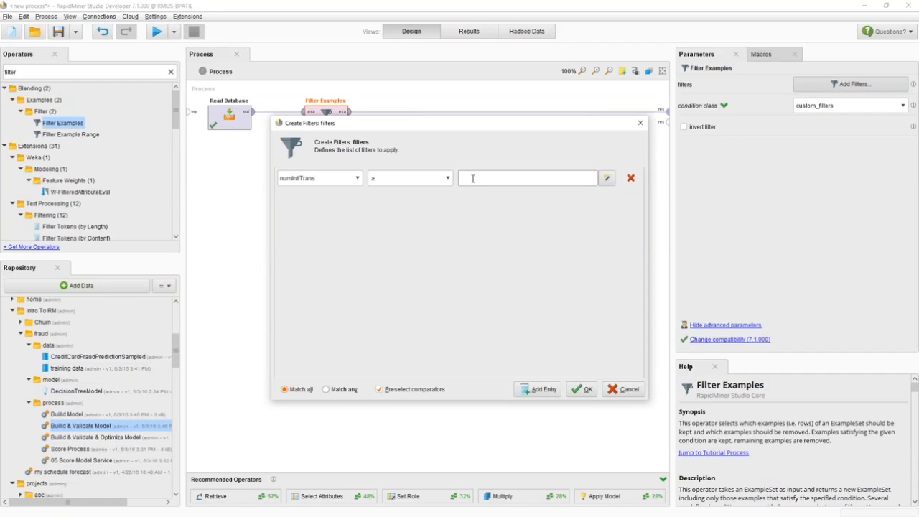
pyautogui.write('0')
pyautogui.click(587, 389)
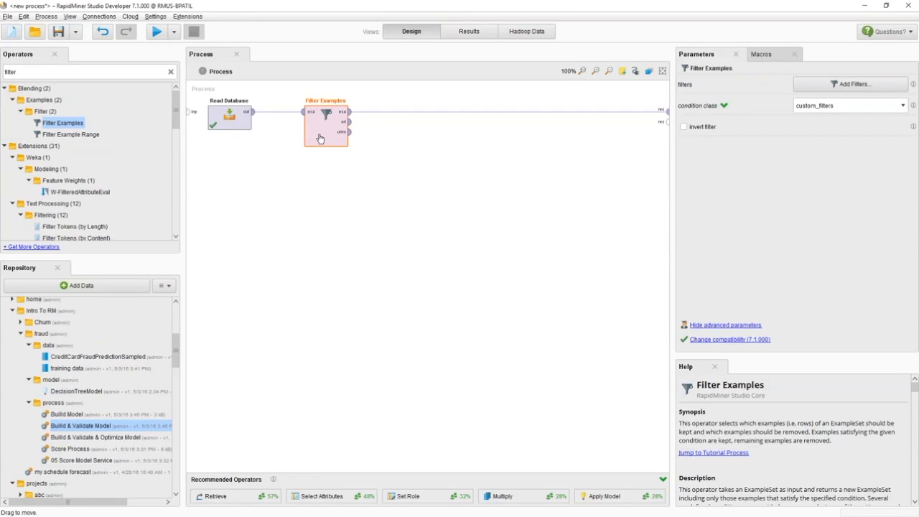
# - Run the process and view the statistics of the filtered example set
pyautogui.click(156, 33)
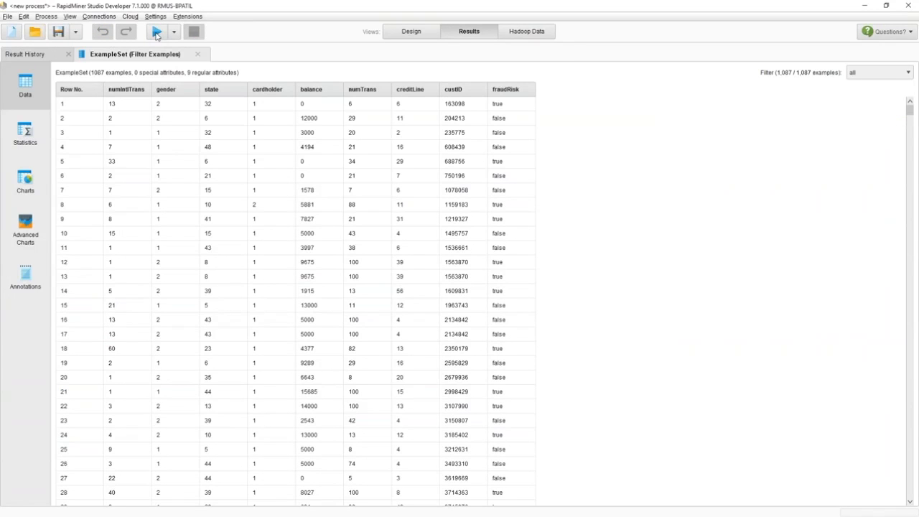
pyautogui.click(18, 143)
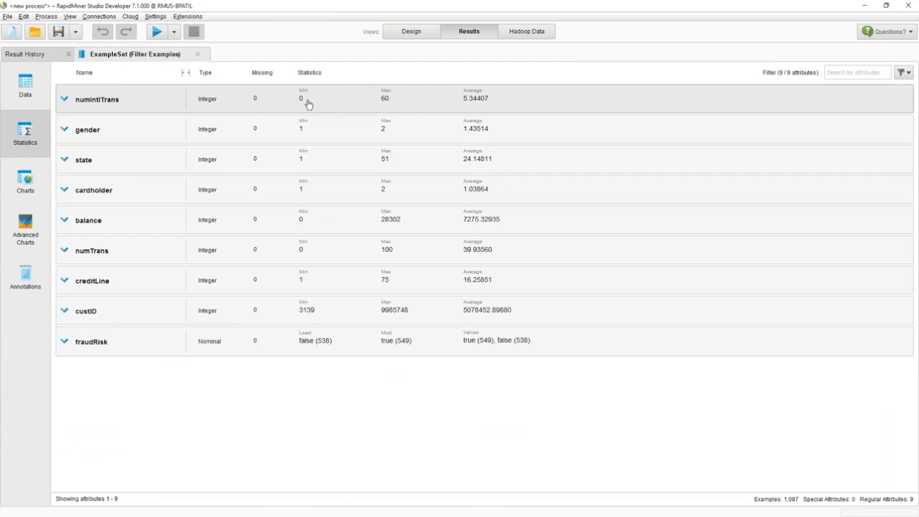
pyautogui.hotkey('ctrl', '2')
pyautogui.moveTo(287, 103)
pyautogui.mouseDown()
pyautogui.moveTo(305, 112)
pyautogui.moveTo(288, 82)
pyautogui.moveTo(291, 108)
pyautogui.mouseUp()
pyautogui.press('Escape')
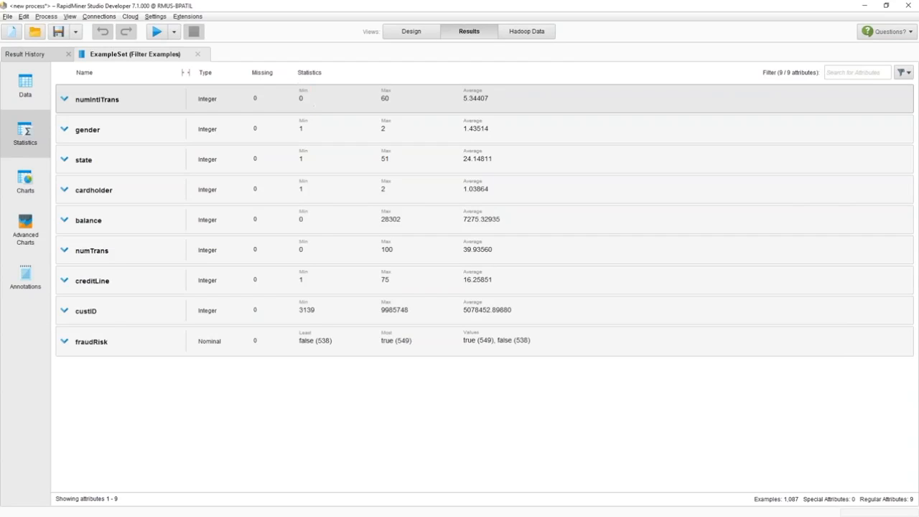
# - Return to the Design view and move the Filter Examples operator closer to Read Database
pyautogui.click(416, 34)
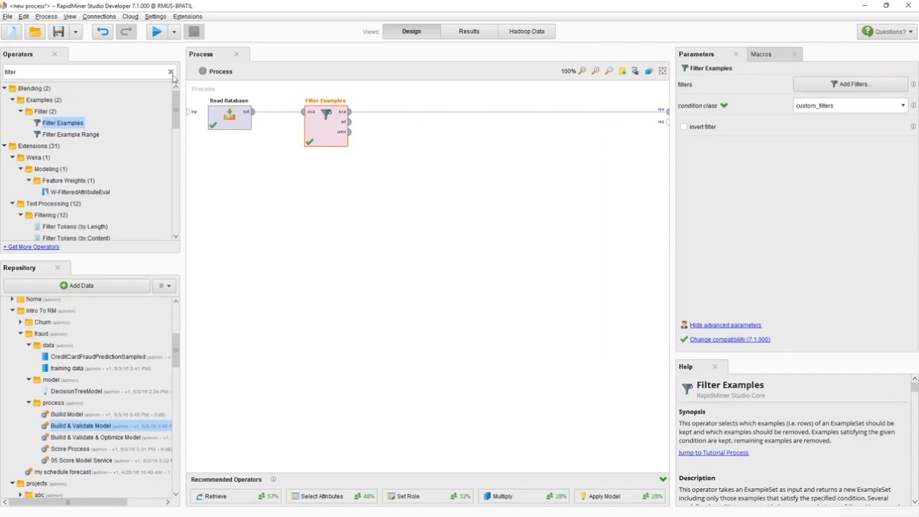
pyautogui.scroll(1, 172, 78)
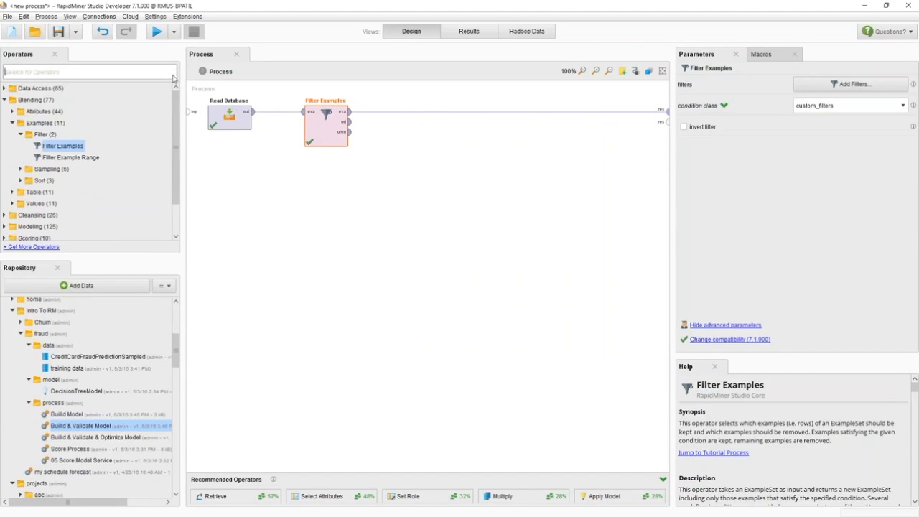
pyautogui.click(21, 134)
pyautogui.click(11, 124)
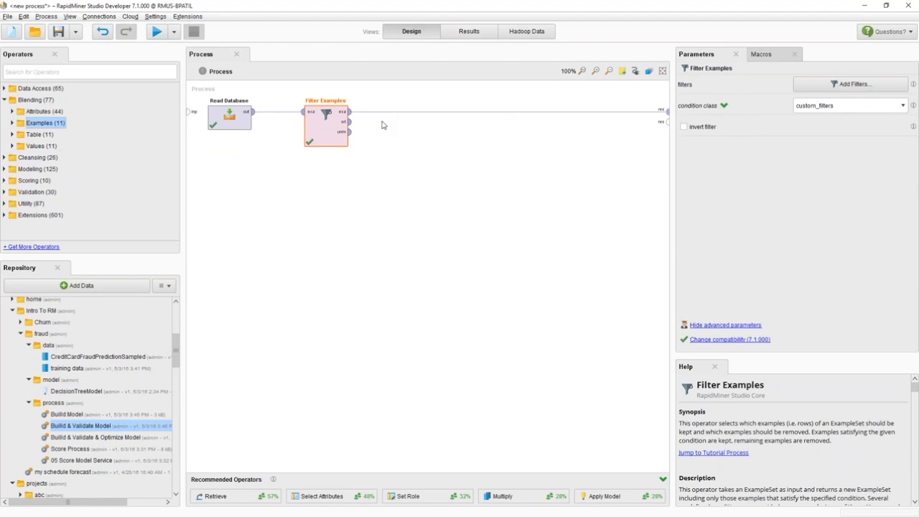
pyautogui.moveTo(319, 138); pyautogui.dragTo(299, 136)
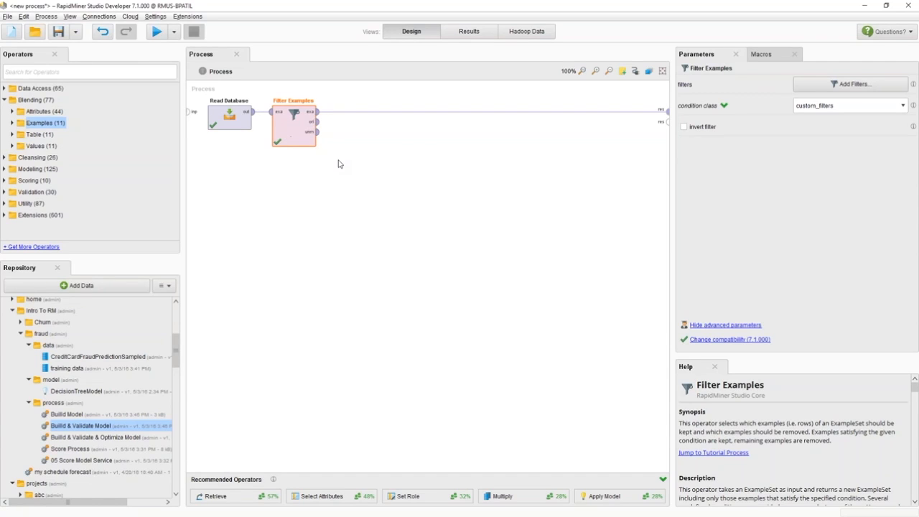
# - Run the process and examine the rows of the filtered example set
pyautogui.click(227, 128)
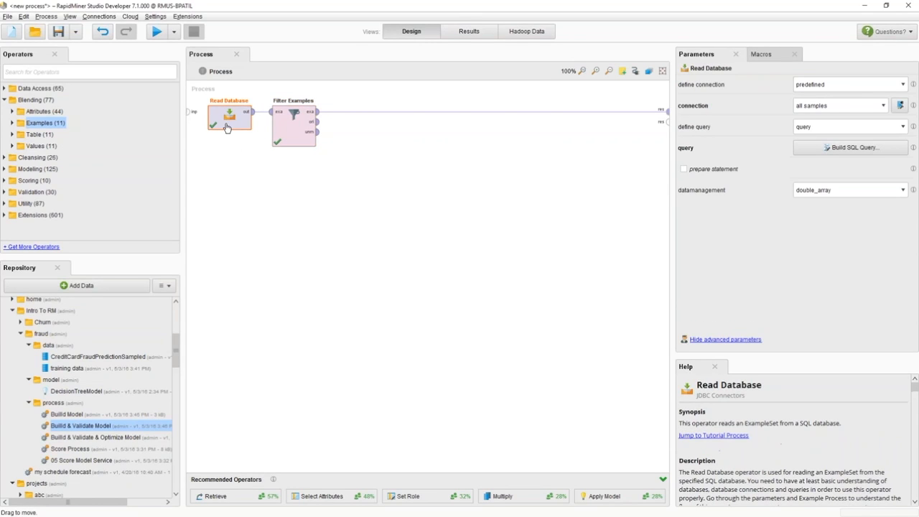
pyautogui.click(291, 133)
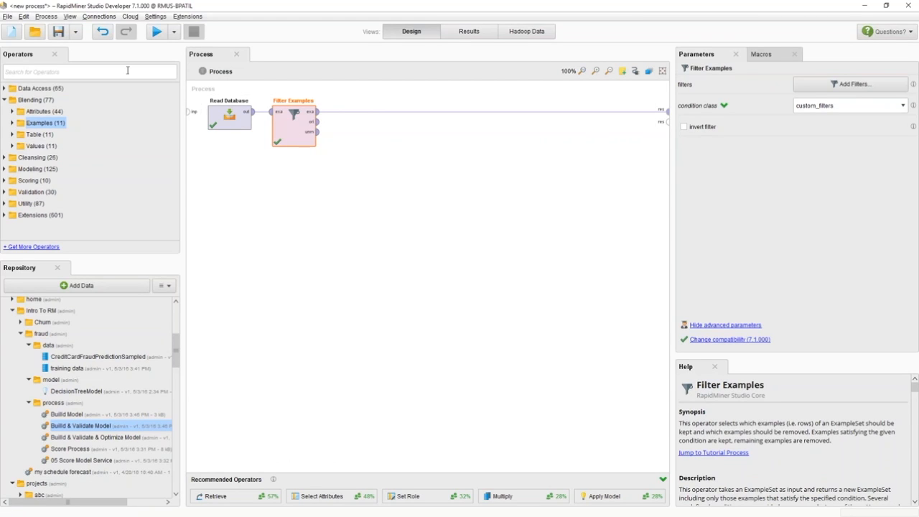
pyautogui.click(153, 39)
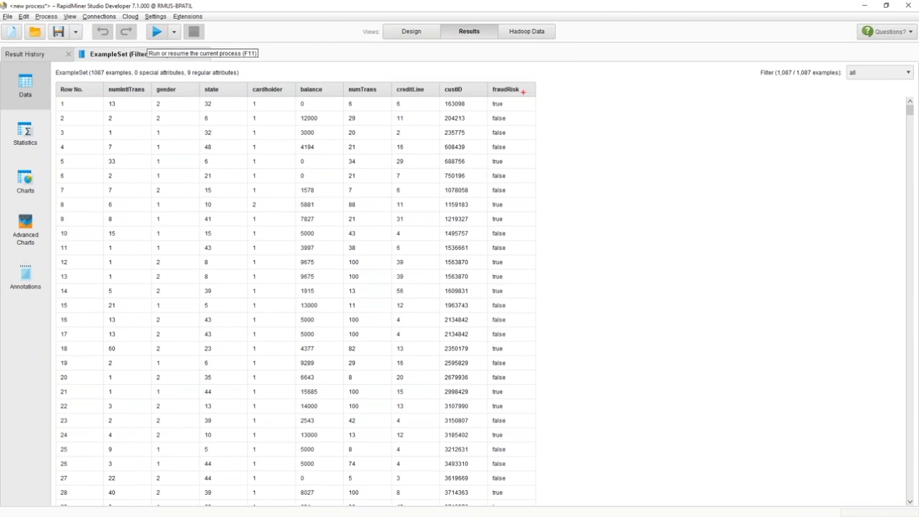
pyautogui.moveTo(434, 100)
pyautogui.mouseDown()
pyautogui.moveTo(465, 98)
pyautogui.moveTo(472, 127)
pyautogui.moveTo(480, 118)
pyautogui.mouseUp()
pyautogui.moveTo(111, 141); pyautogui.dragTo(170, 140)
pyautogui.moveTo(117, 126)
pyautogui.mouseDown()
pyautogui.moveTo(111, 133)
pyautogui.moveTo(173, 143)
pyautogui.moveTo(242, 135)
pyautogui.mouseUp()
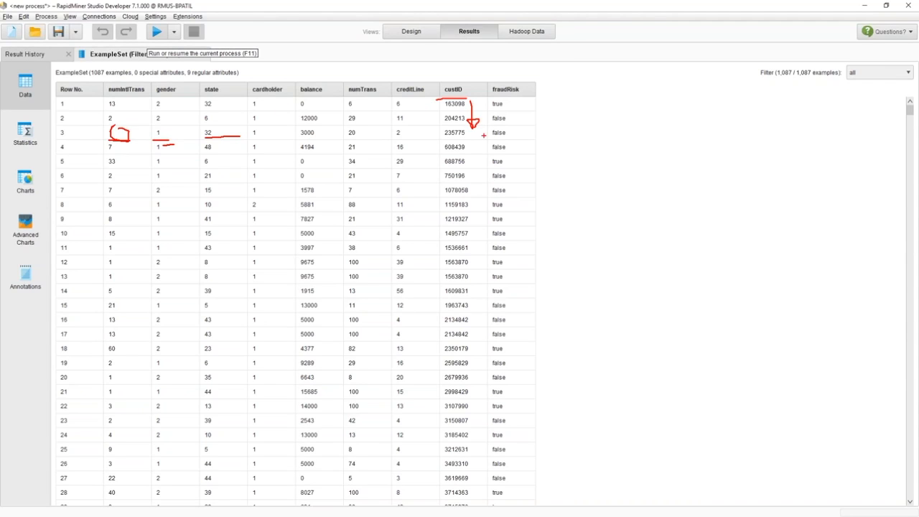
pyautogui.moveTo(518, 93); pyautogui.dragTo(492, 93)
pyautogui.moveTo(493, 94)
pyautogui.mouseDown()
pyautogui.moveTo(527, 94)
pyautogui.moveTo(527, 119)
pyautogui.mouseUp()
pyautogui.moveTo(483, 111)
pyautogui.mouseDown()
pyautogui.moveTo(111, 112)
pyautogui.moveTo(182, 128)
pyautogui.moveTo(392, 128)
pyautogui.mouseUp()
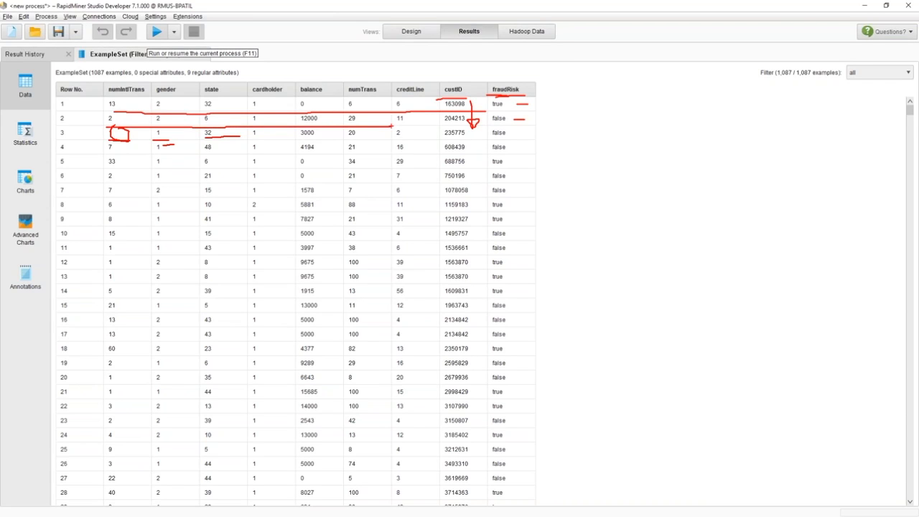
pyautogui.press('Escape')
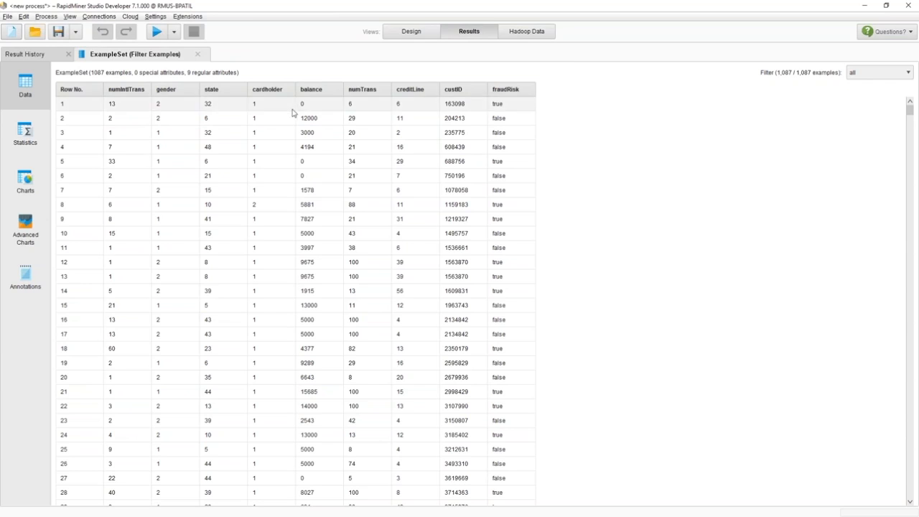
# - Return to the Design view, search for Set Role and add it after Filter Examples
pyautogui.click(418, 33)
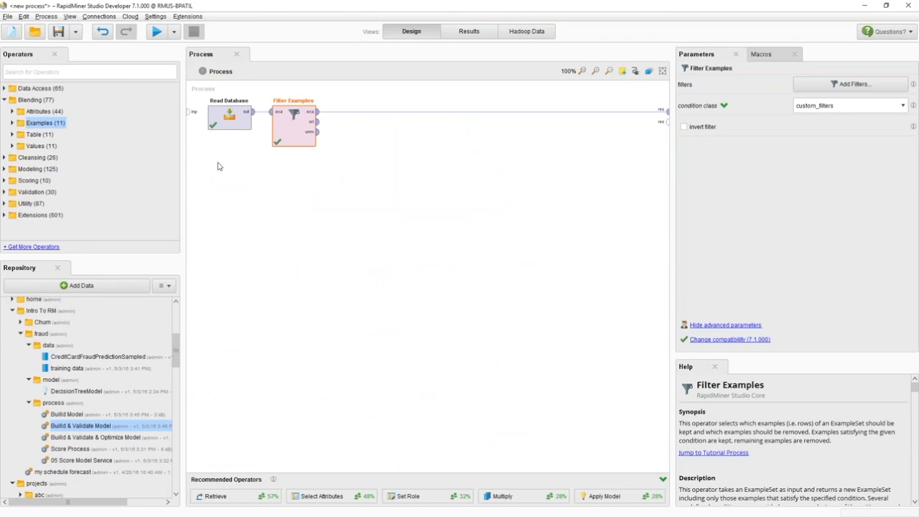
pyautogui.click(5, 100)
pyautogui.click(74, 72)
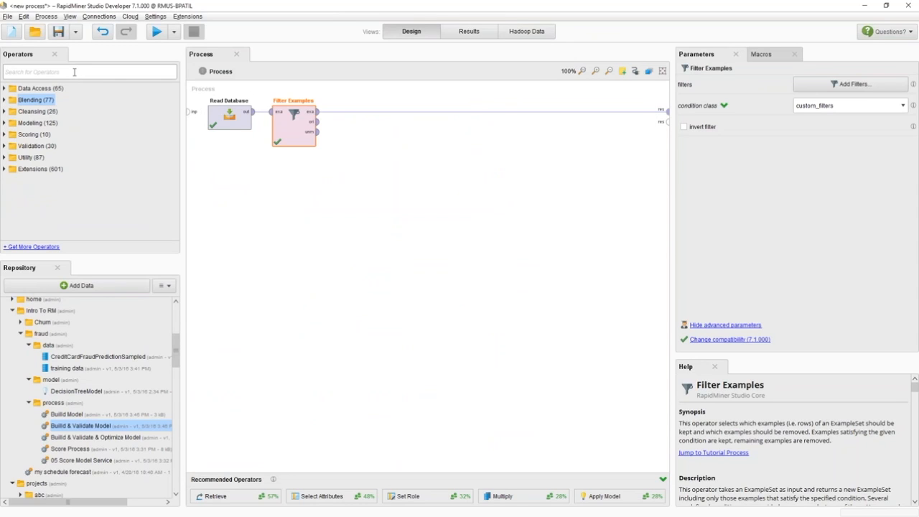
pyautogui.write('set role')
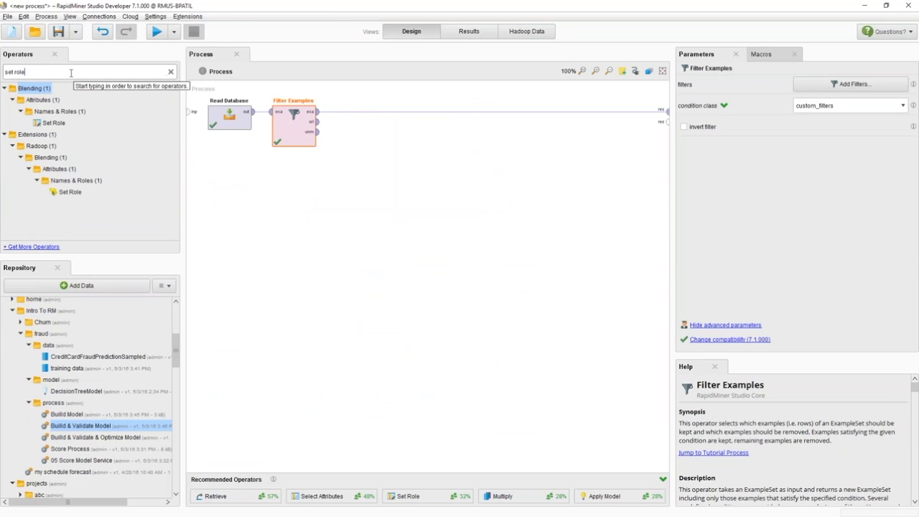
pyautogui.moveTo(53, 123); pyautogui.dragTo(312, 150)
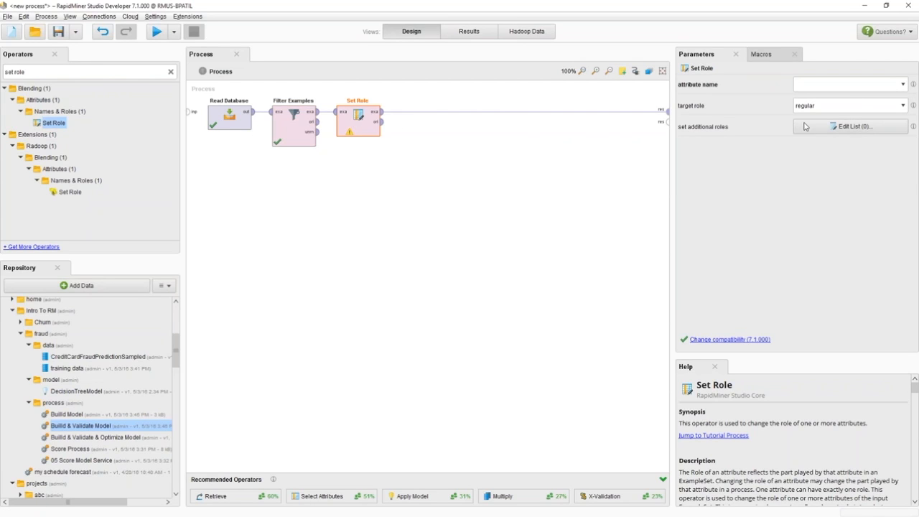
# - Set the Set Role attribute name to fraudRisk with target role label
pyautogui.click(904, 86)
pyautogui.moveTo(905, 104); pyautogui.dragTo(903, 123)
pyautogui.click(870, 115)
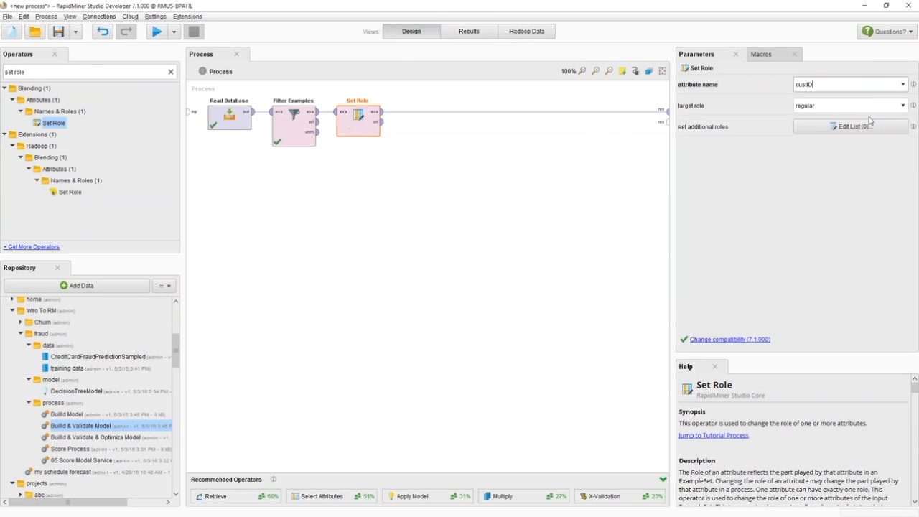
pyautogui.click(906, 84)
pyautogui.click(884, 121)
pyautogui.click(904, 106)
pyautogui.click(862, 136)
pyautogui.doubleClick(802, 105)
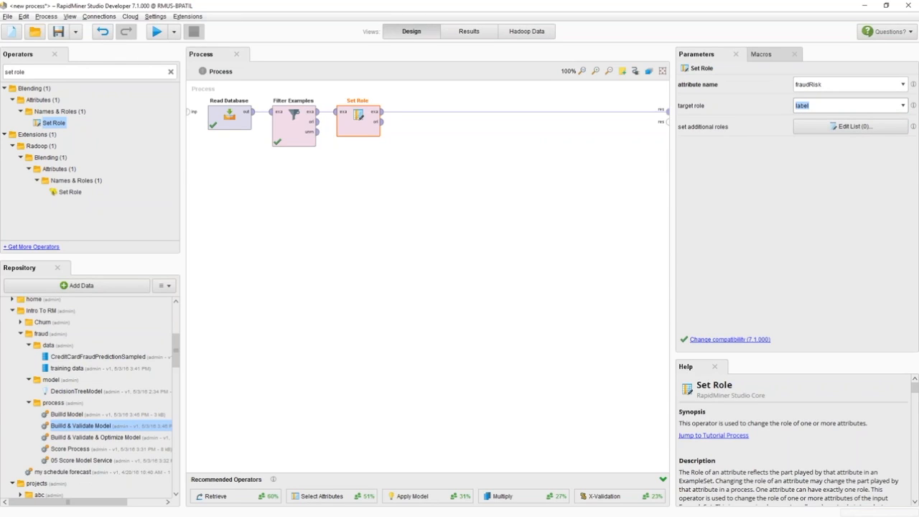
# - Add an additional role assigning custID the id role and apply it
pyautogui.click(845, 127)
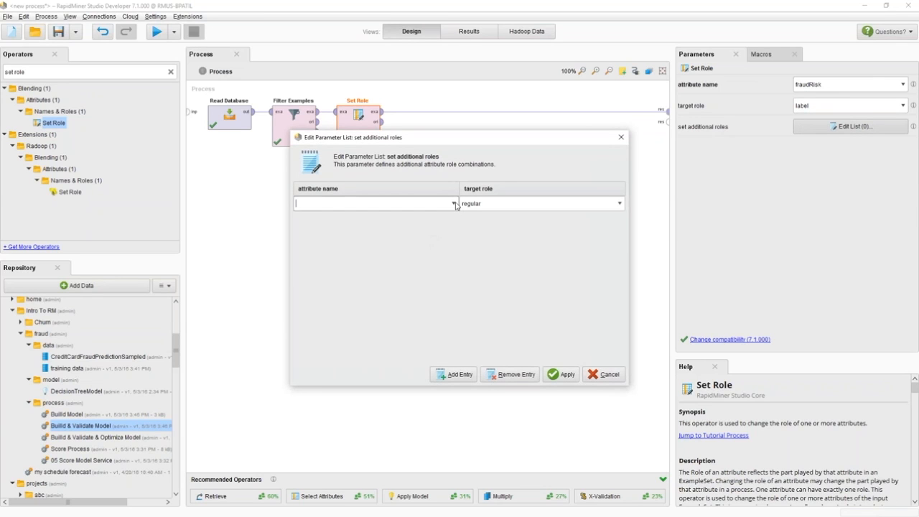
pyautogui.click(453, 204)
pyautogui.click(395, 242)
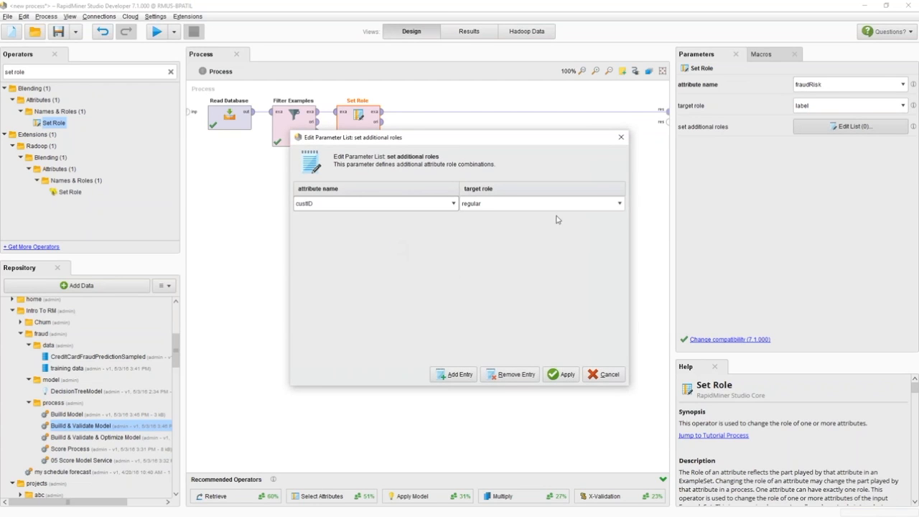
pyautogui.click(620, 205)
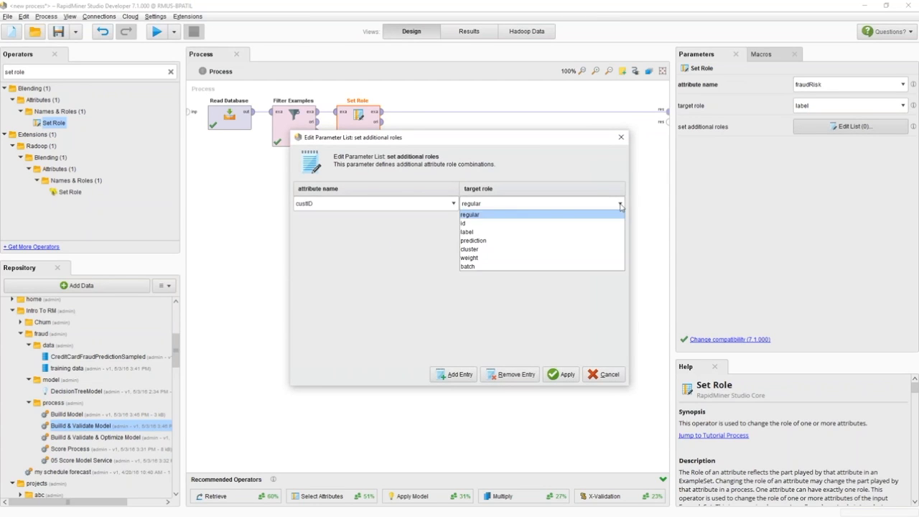
pyautogui.click(514, 224)
pyautogui.click(559, 374)
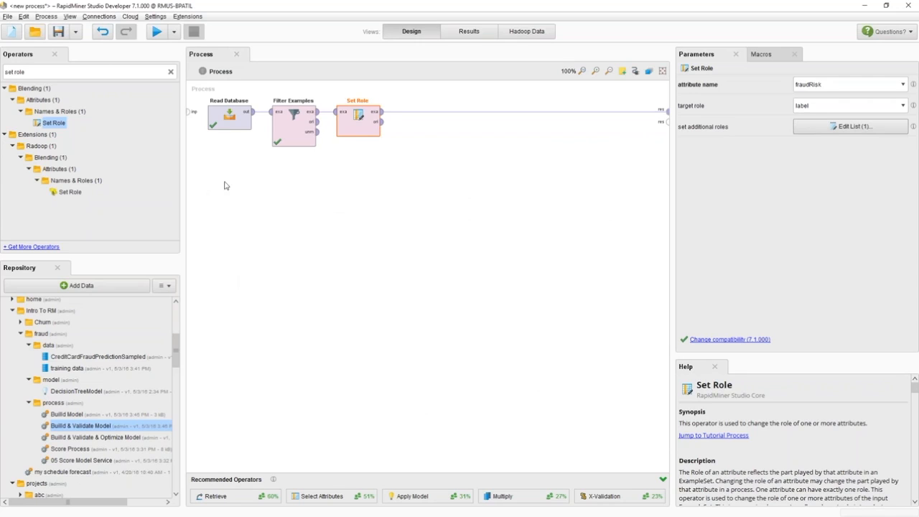
# - Add a Decision Tree operator from the predictive tree models after Set Role
pyautogui.click(213, 157)
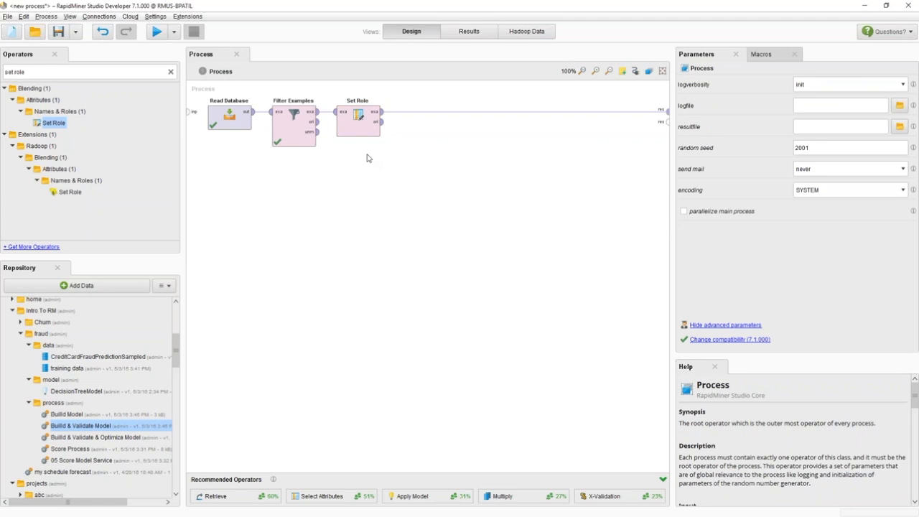
pyautogui.click(170, 71)
pyautogui.click(3, 101)
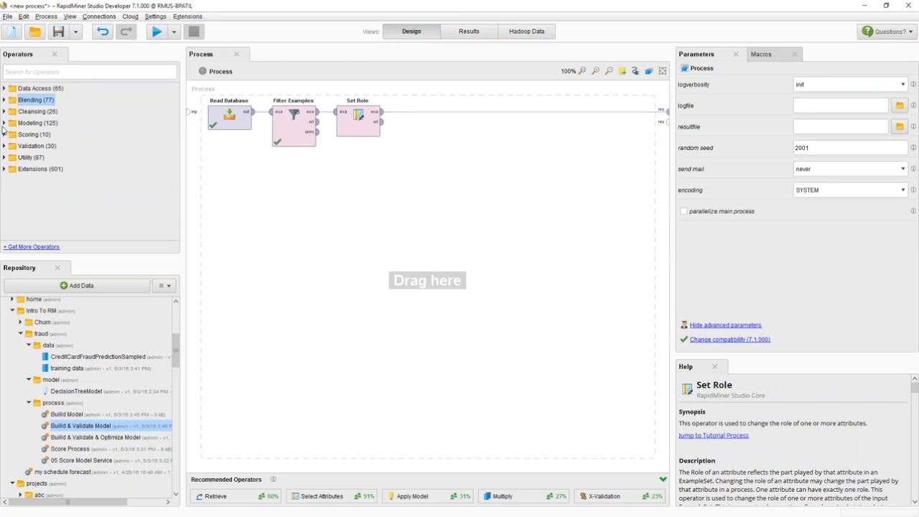
pyautogui.click(4, 124)
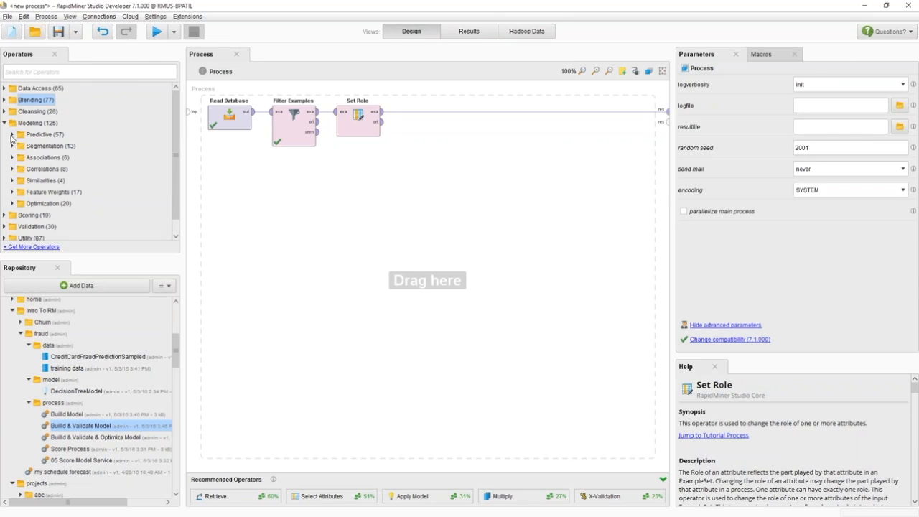
pyautogui.click(11, 135)
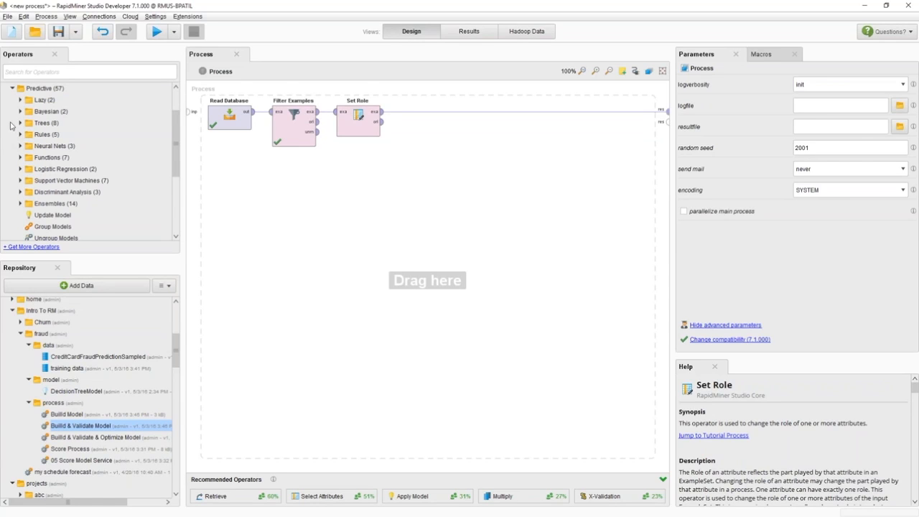
pyautogui.click(20, 123)
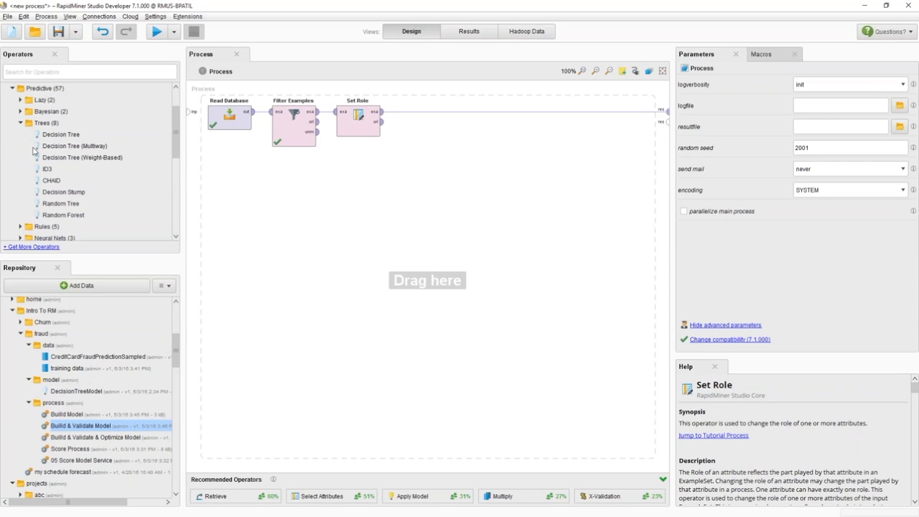
pyautogui.click(56, 138)
pyautogui.moveTo(56, 140); pyautogui.dragTo(418, 150)
pyautogui.click(21, 123)
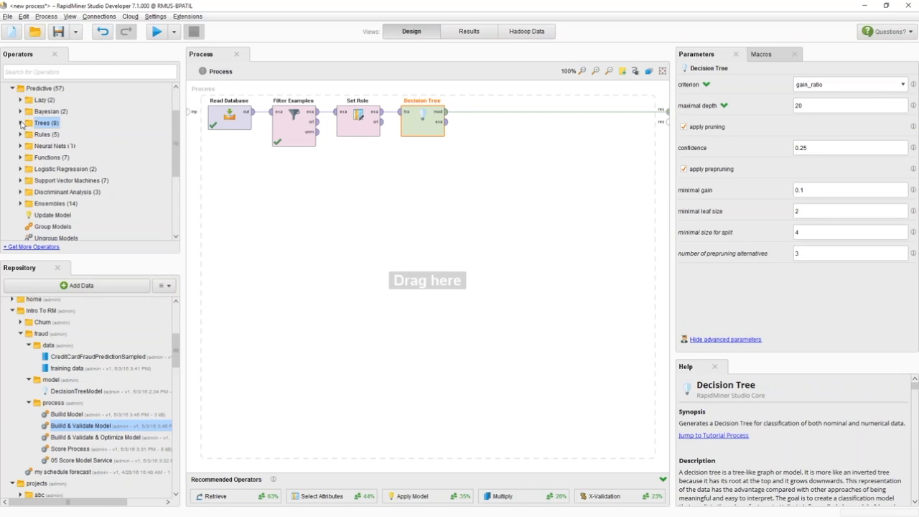
pyautogui.scroll(2, 65, 154)
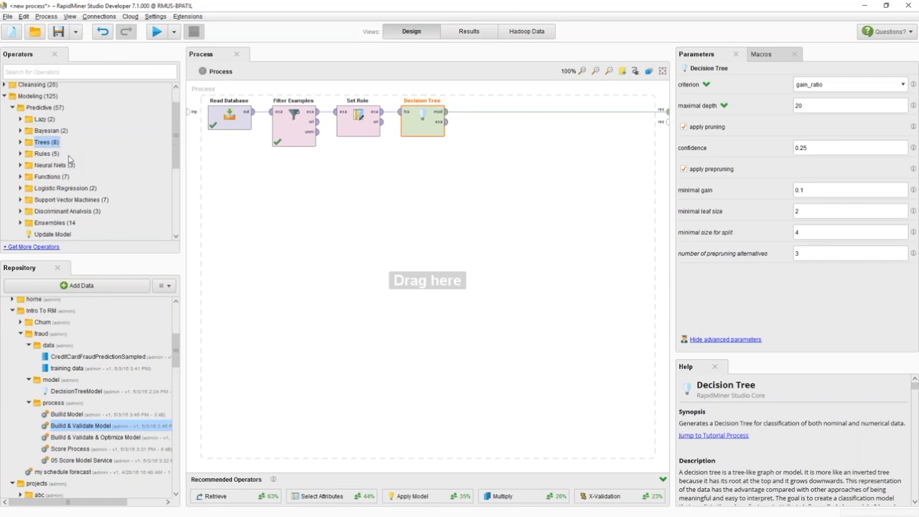
pyautogui.click(4, 122)
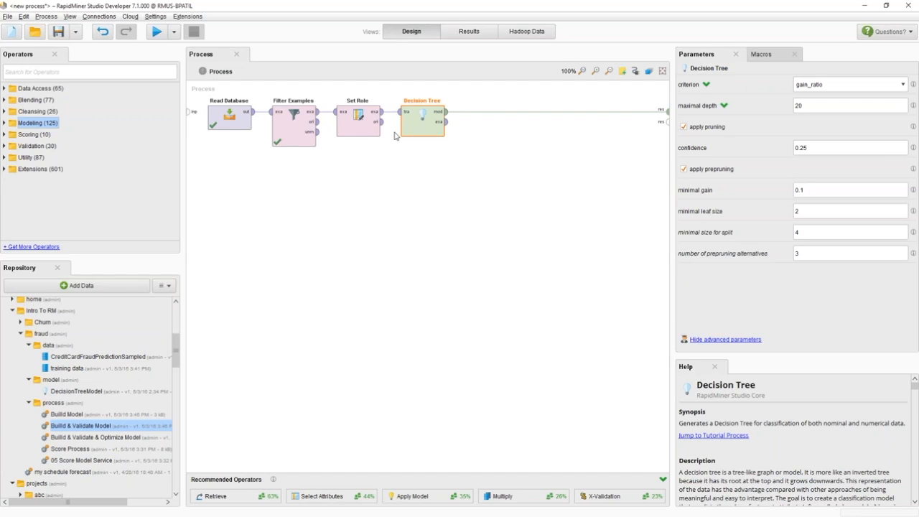
# - Shift the Decision Tree operator slightly right and review its criterion and maximal depth parameters
pyautogui.moveTo(416, 136); pyautogui.dragTo(448, 136)
pyautogui.click(225, 128)
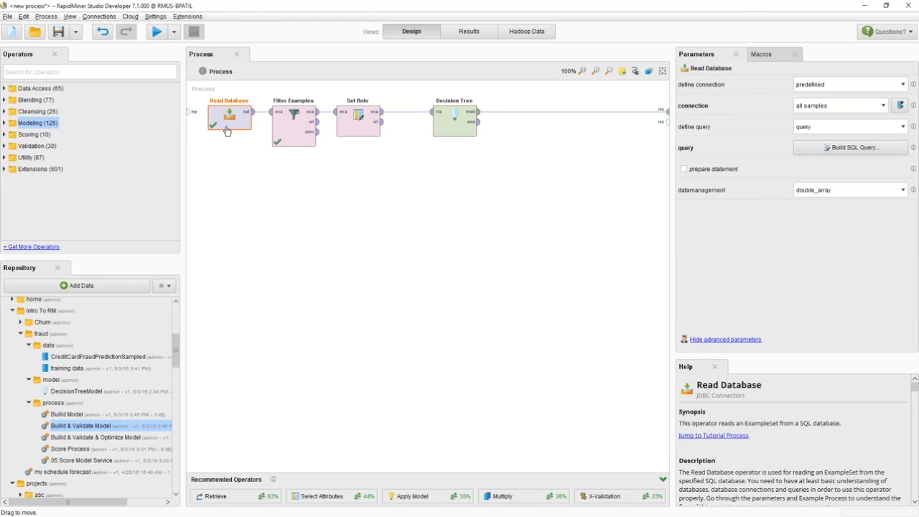
pyautogui.click(451, 140)
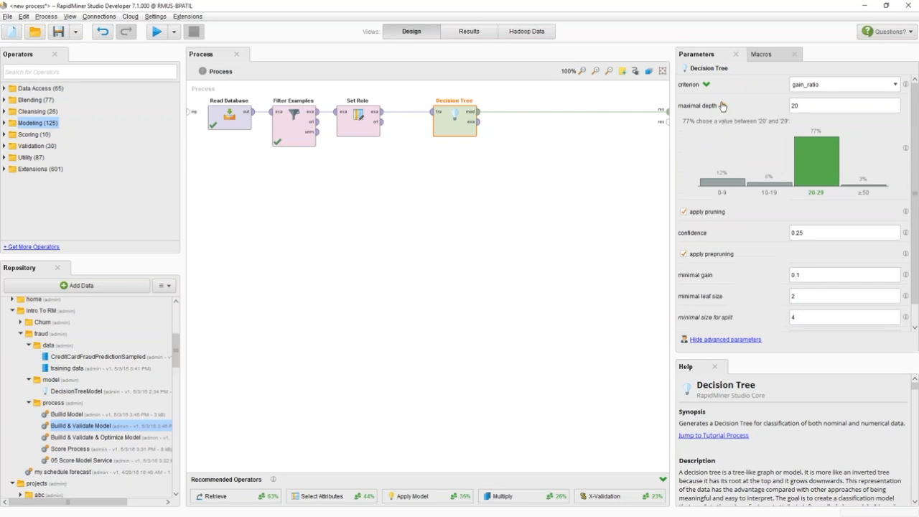
pyautogui.moveTo(704, 88)
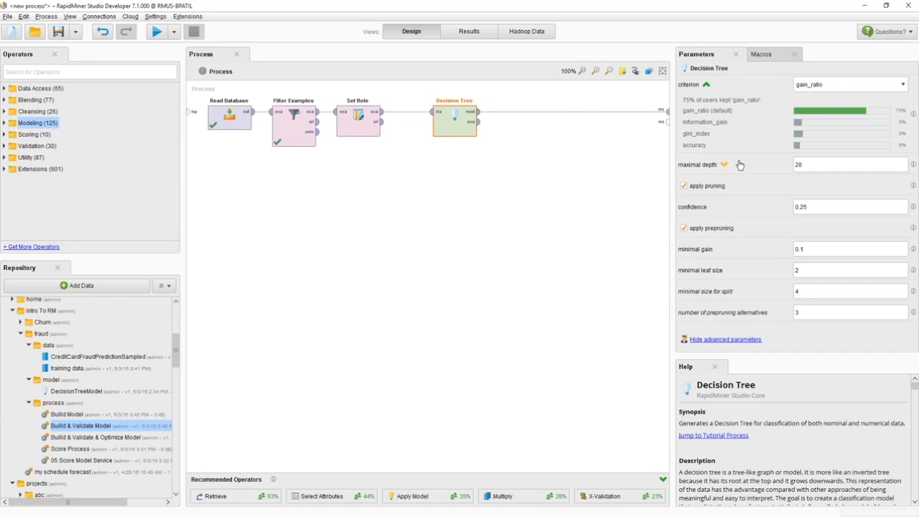
pyautogui.click(705, 85)
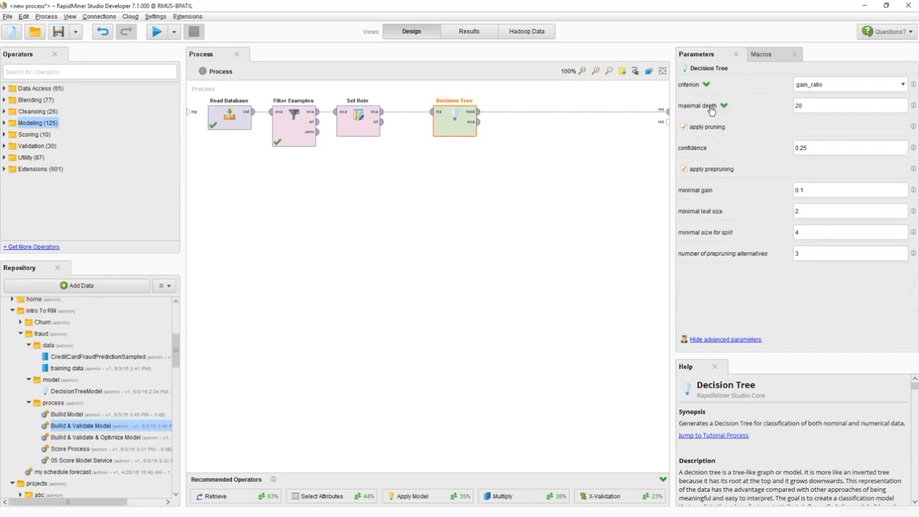
pyautogui.click(725, 107)
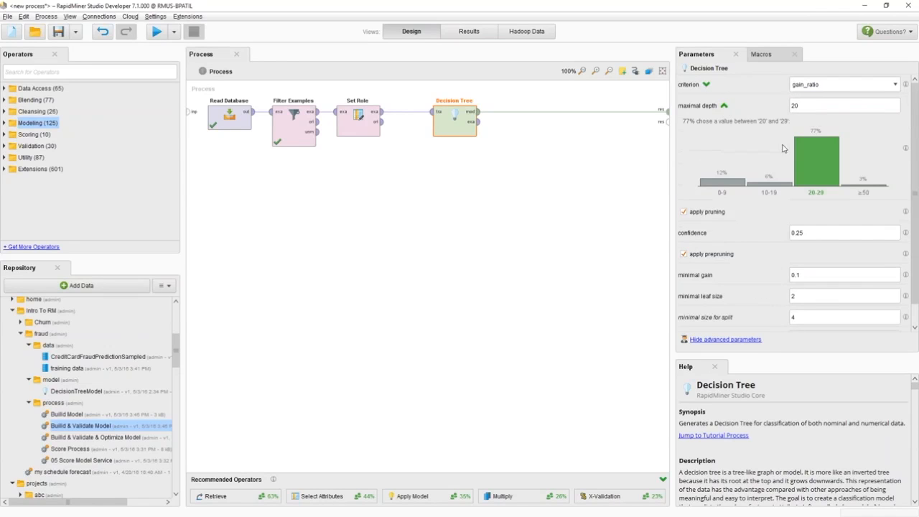
pyautogui.click(794, 106)
# - Run the process and explore the resulting decision tree graph
pyautogui.click(158, 38)
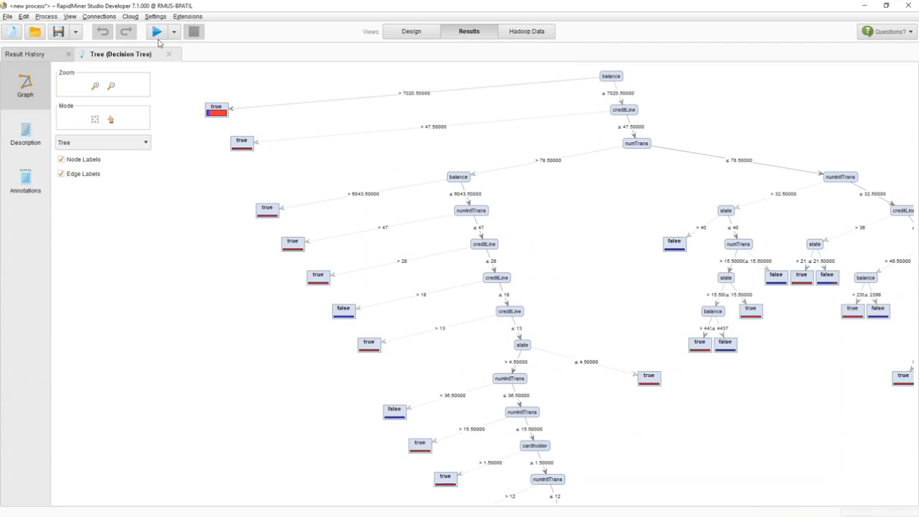
pyautogui.moveTo(596, 276); pyautogui.dragTo(519, 333)
pyautogui.scroll(-4, 519, 333)
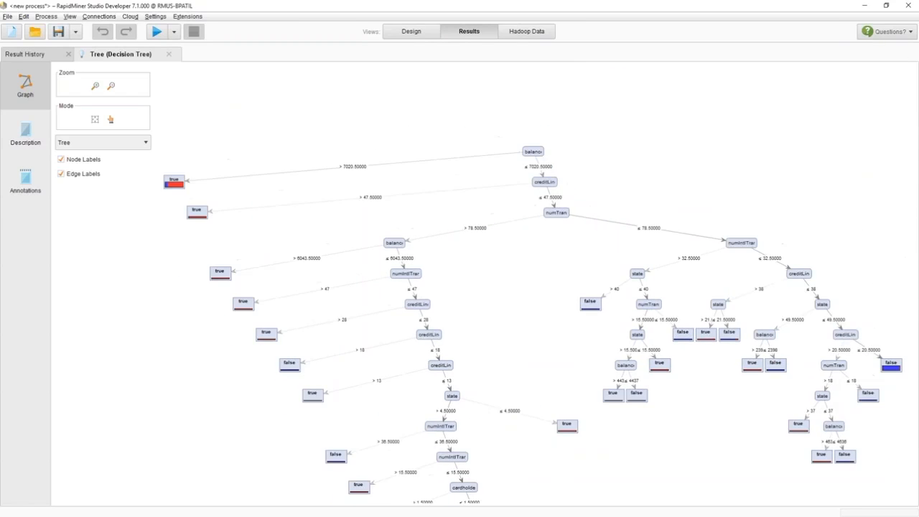
pyautogui.moveTo(512, 332); pyautogui.dragTo(499, 292)
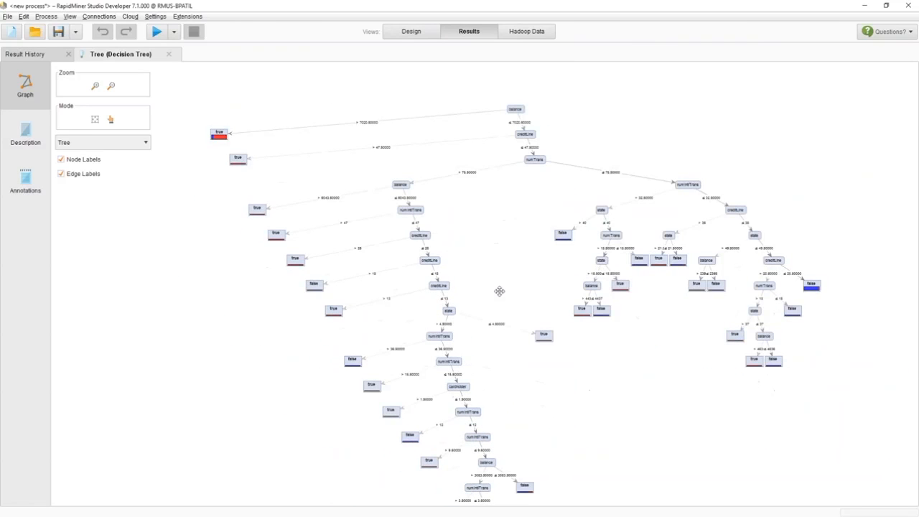
pyautogui.scroll(-1, 503, 290)
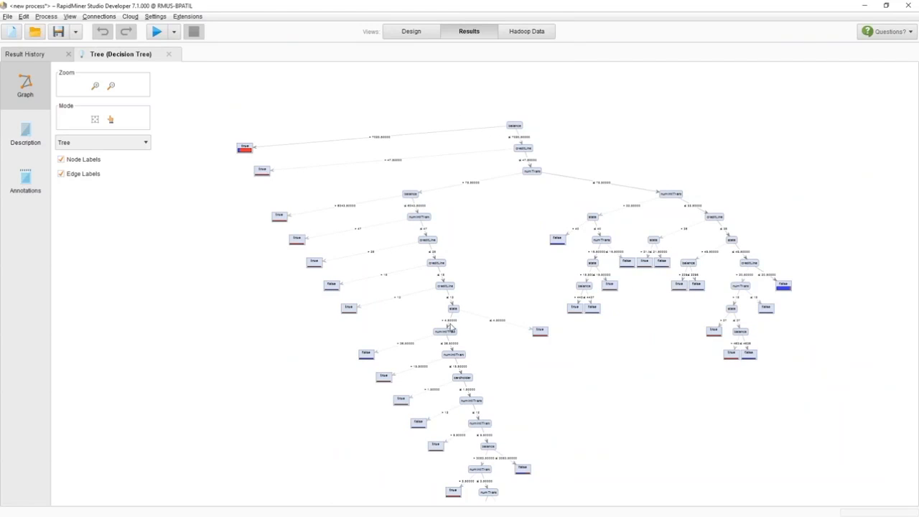
pyautogui.scroll(2, 452, 326)
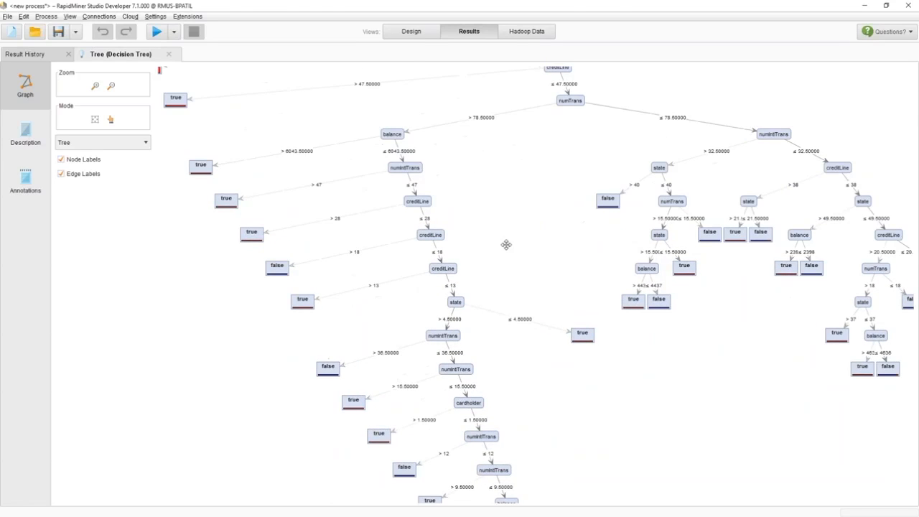
pyautogui.moveTo(507, 245); pyautogui.dragTo(510, 279)
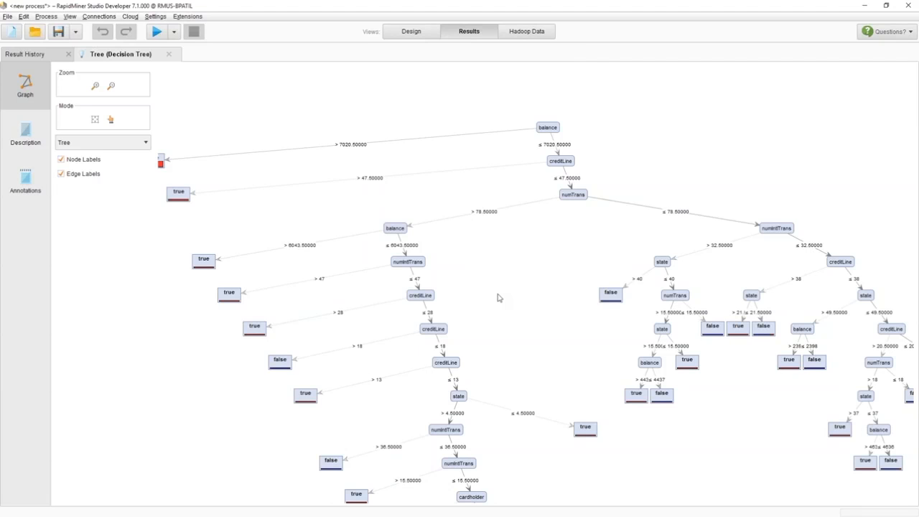
# - Return to the Design view, search for Store and add it after the Decision Tree operator
pyautogui.click(413, 34)
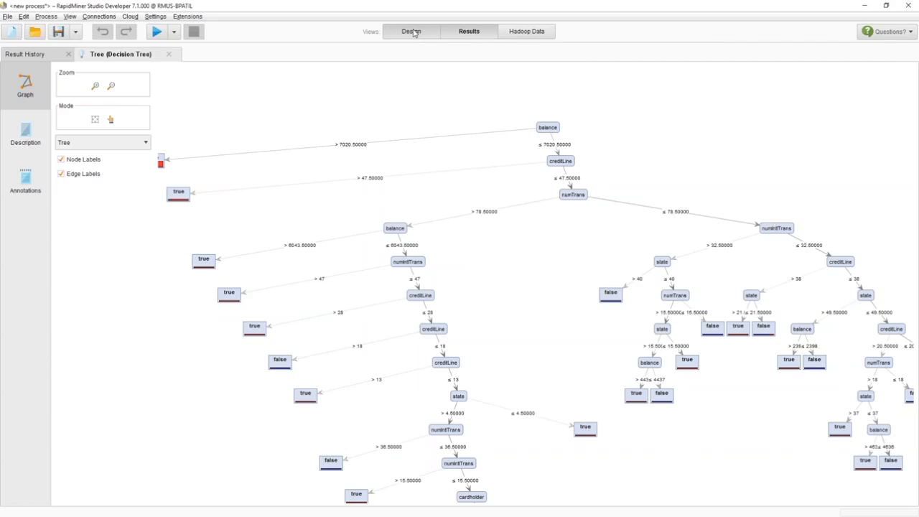
pyautogui.click(412, 32)
pyautogui.click(31, 72)
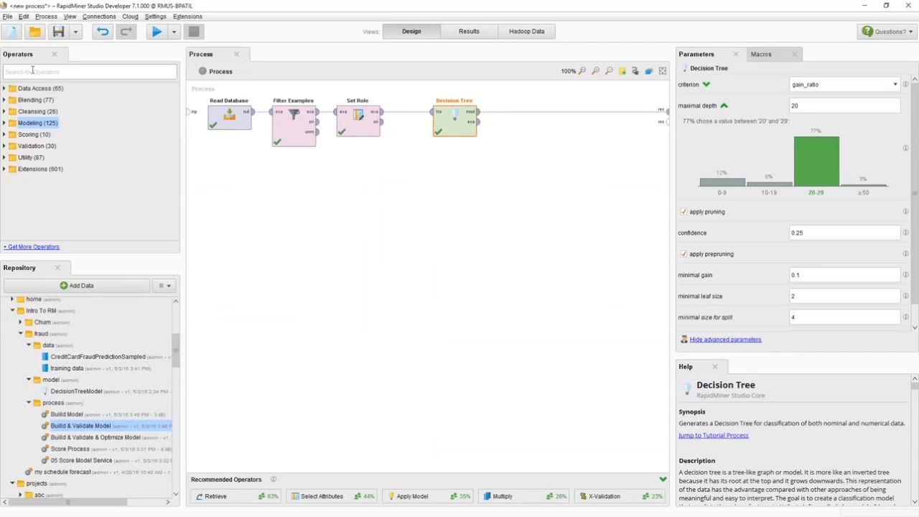
pyautogui.write('store')
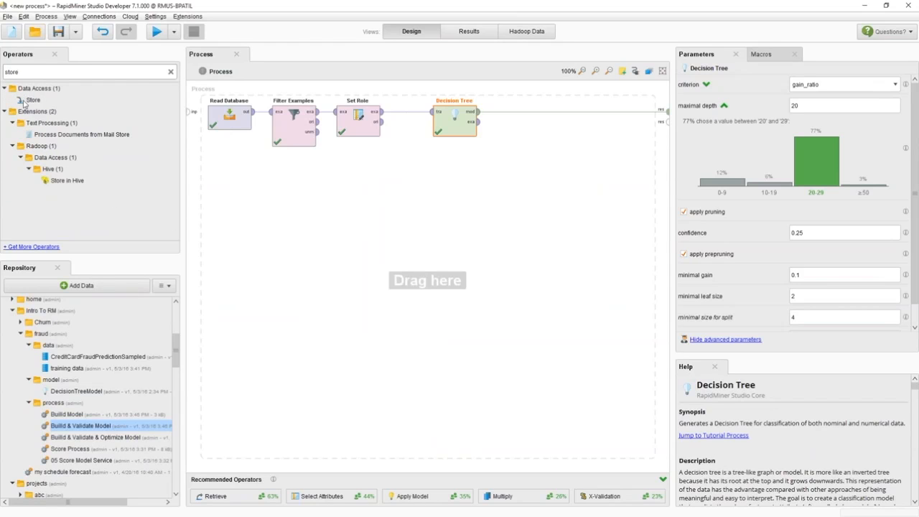
pyautogui.moveTo(29, 100); pyautogui.dragTo(518, 115)
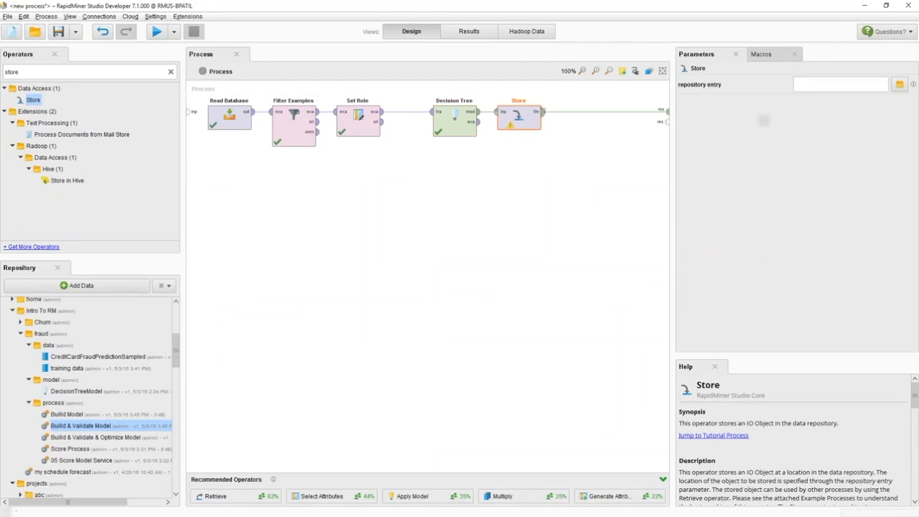
pyautogui.click(900, 84)
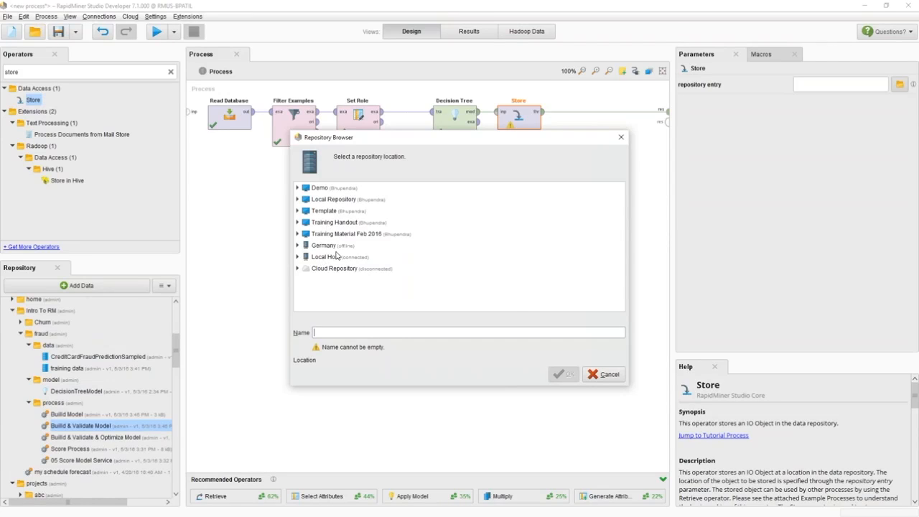
pyautogui.click(604, 374)
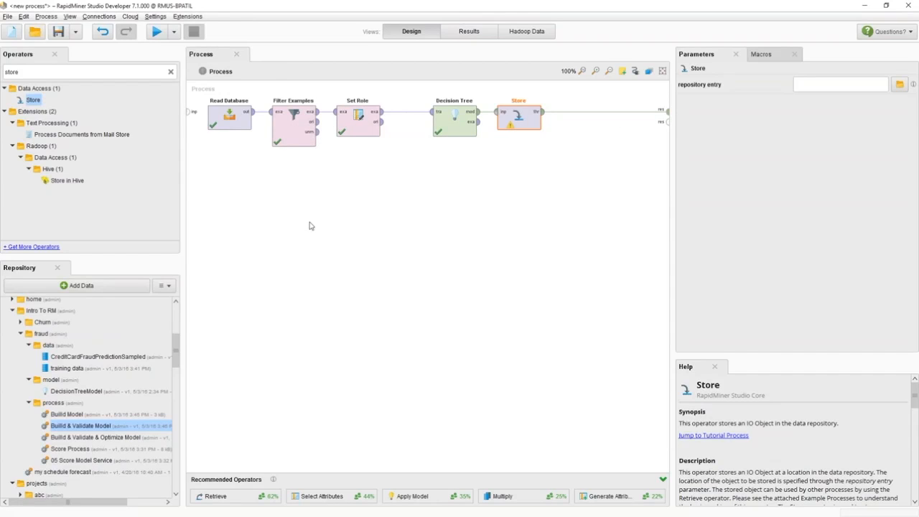
pyautogui.click(43, 379)
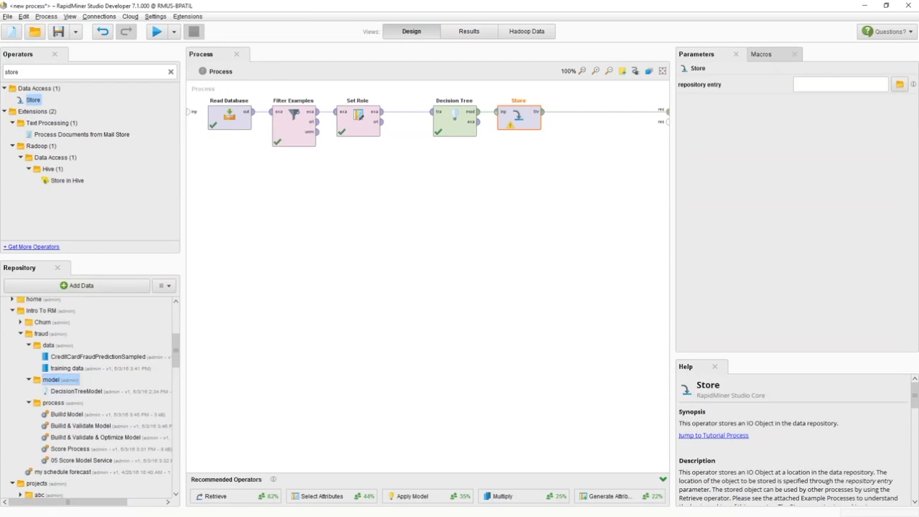
pyautogui.click(899, 85)
pyautogui.click(602, 375)
pyautogui.click(69, 392)
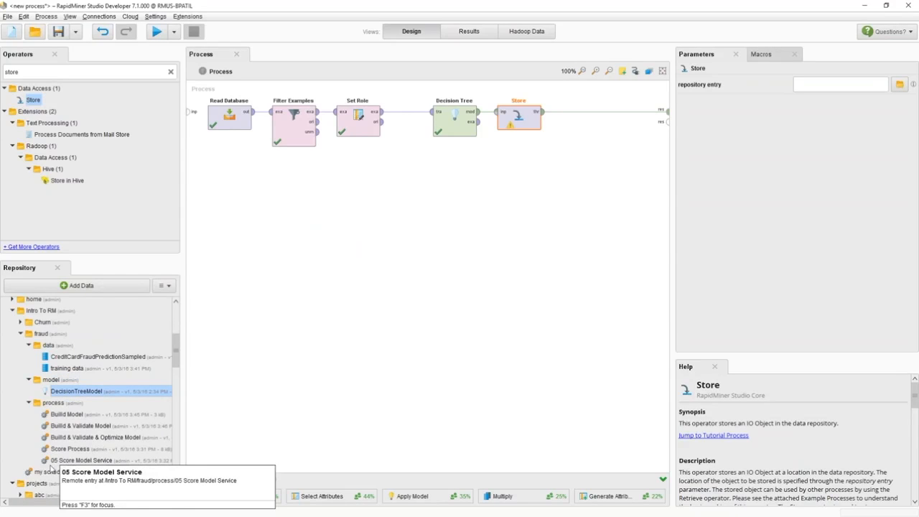
# - Start a new blank process and add the stored DecisionTreeModel from the repository as a Retrieve operator
pyautogui.click(12, 33)
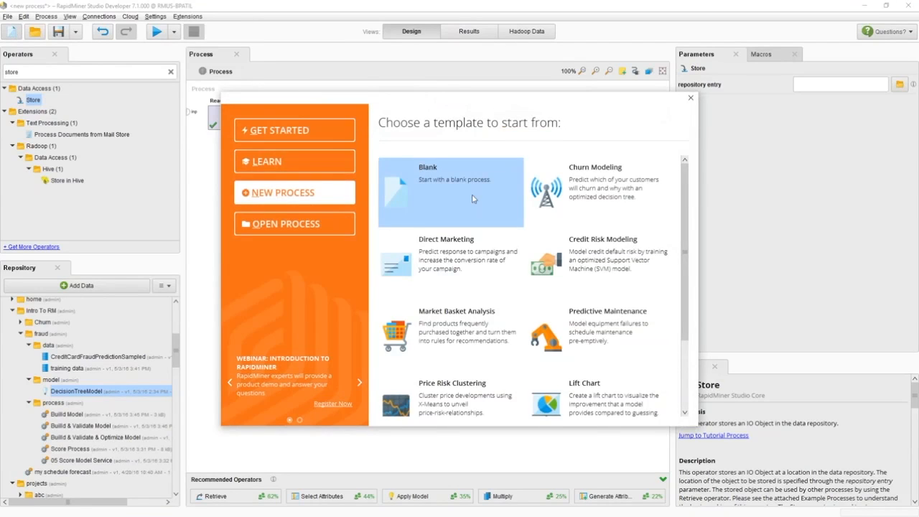
pyautogui.click(473, 199)
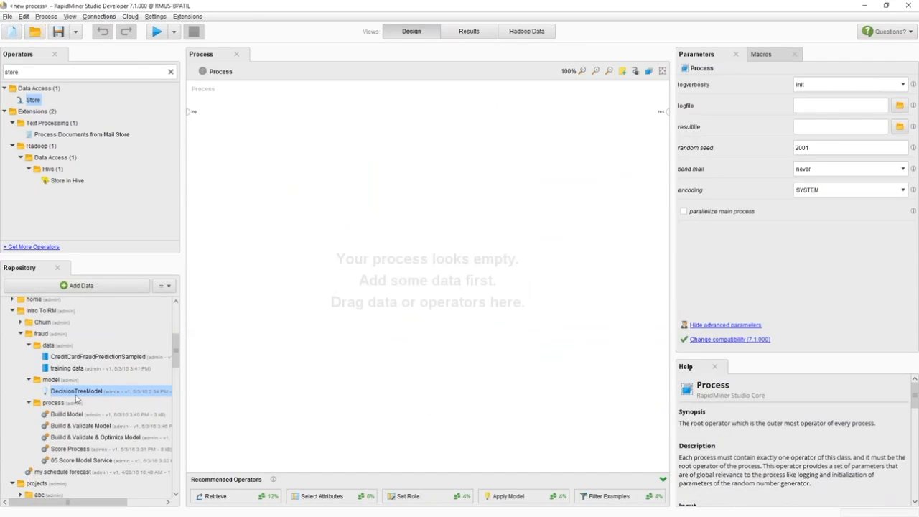
pyautogui.moveTo(75, 397); pyautogui.dragTo(290, 147)
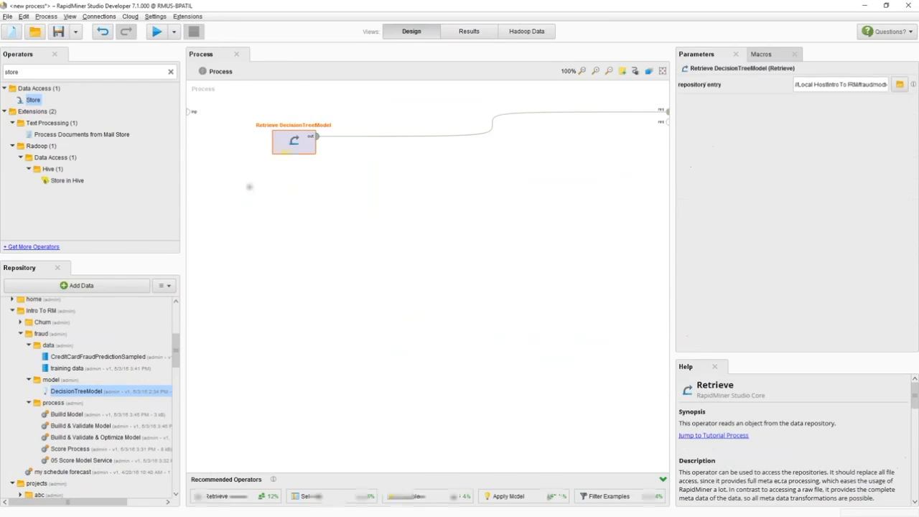
# - Open the CreditCardFraudPredictionSampled data set from the repository to view its examples
pyautogui.rightClick(72, 361)
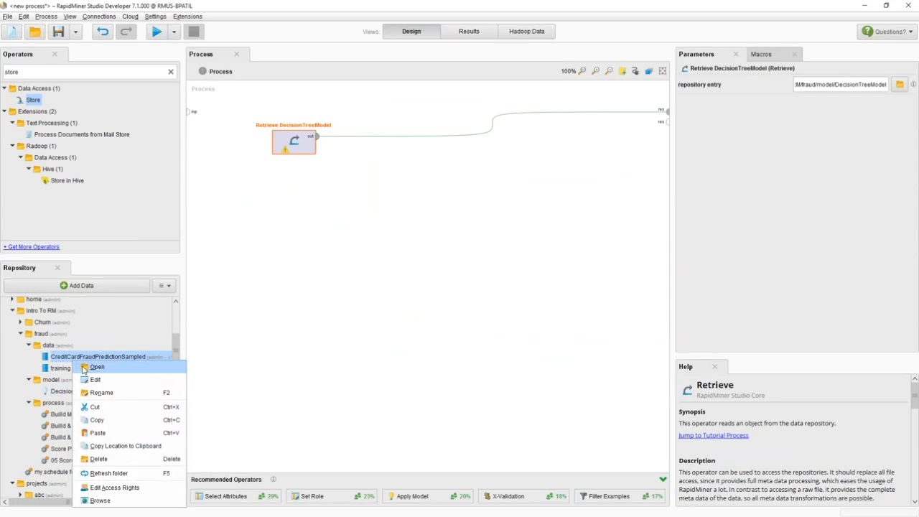
pyautogui.click(95, 368)
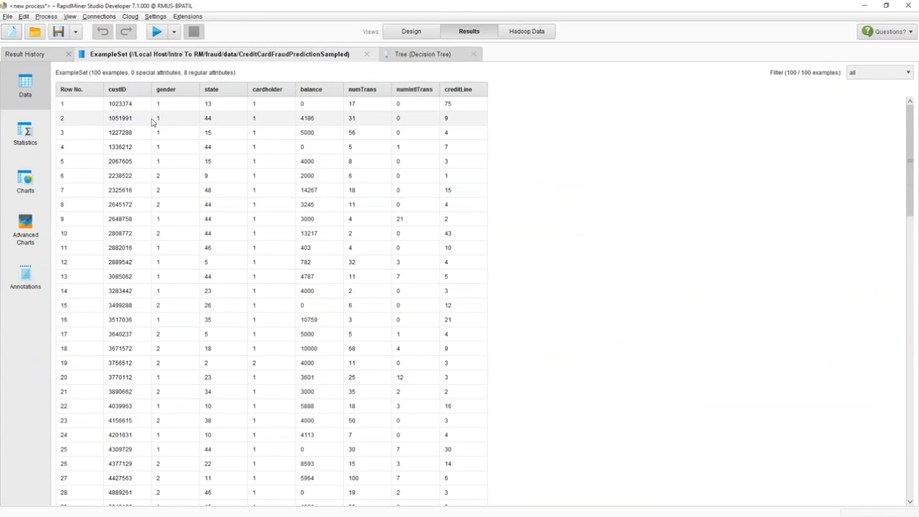
pyautogui.moveTo(120, 108); pyautogui.dragTo(451, 105)
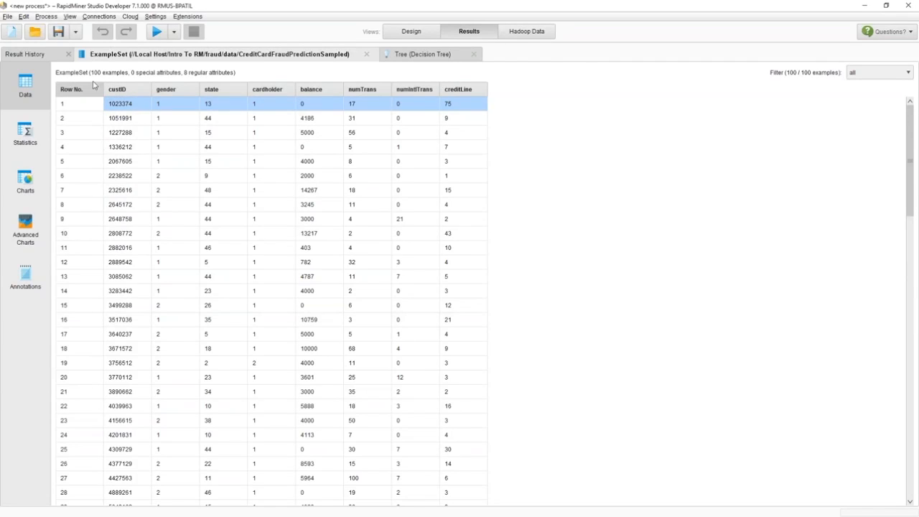
# - Return to the Design view and add CreditCardFraudPredictionSampled as a second Retrieve operator
pyautogui.click(412, 32)
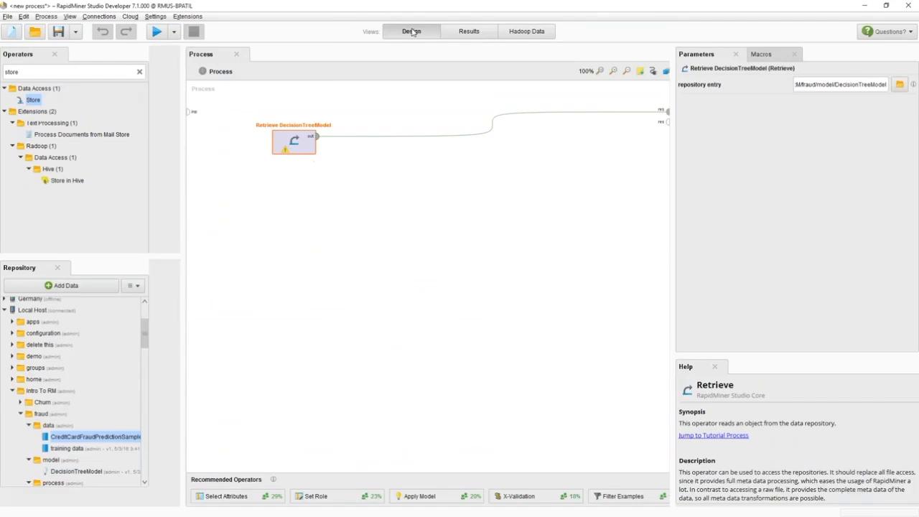
pyautogui.moveTo(61, 360); pyautogui.dragTo(296, 223)
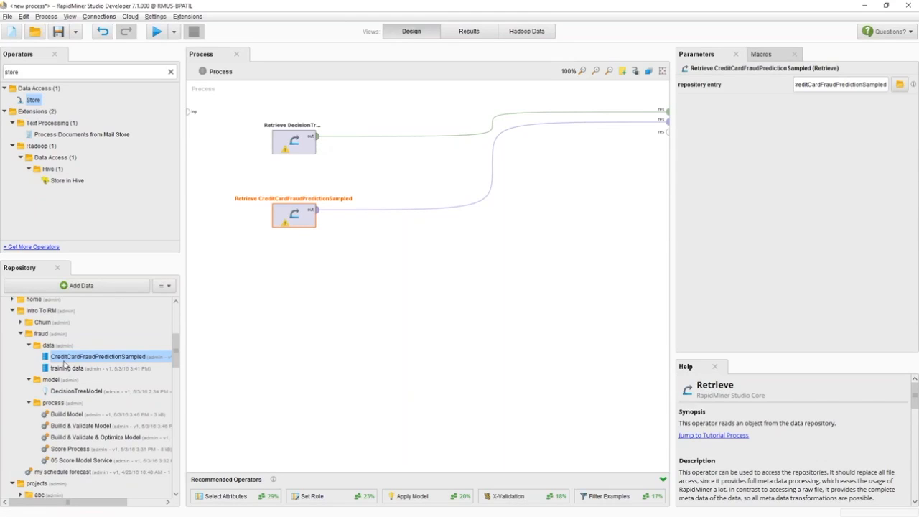
# - Add an Apply Model operator, feed it the model and the data set, and route its labelled output to the results
pyautogui.doubleClick(29, 70)
pyautogui.write('apply')
pyautogui.moveTo(41, 157); pyautogui.dragTo(422, 166)
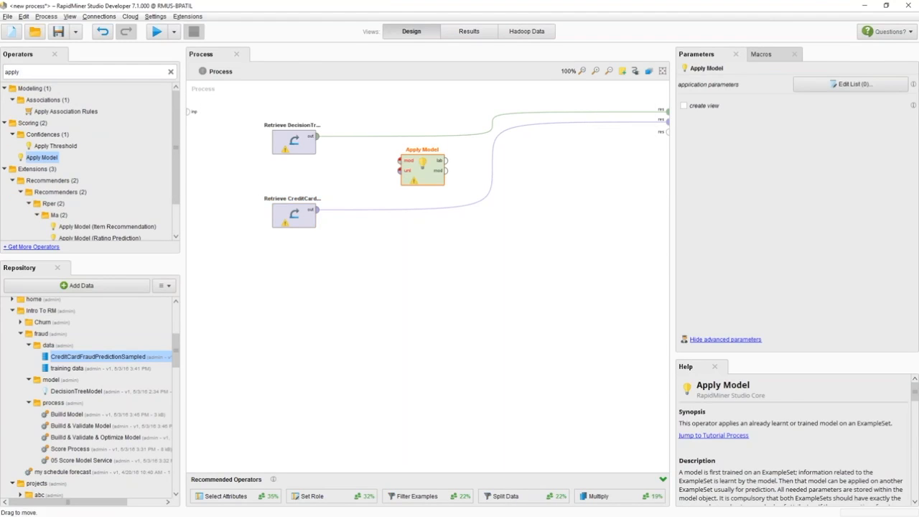
pyautogui.moveTo(317, 136); pyautogui.dragTo(400, 160)
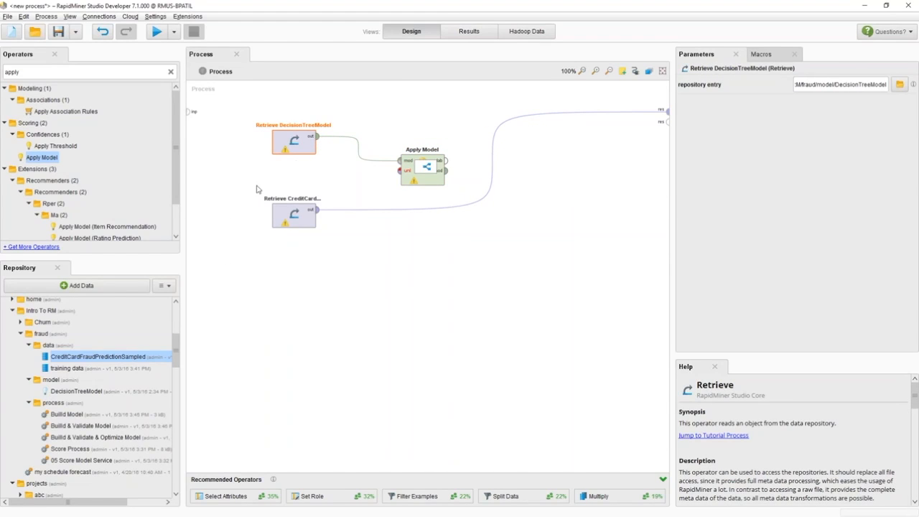
pyautogui.moveTo(316, 209); pyautogui.dragTo(667, 112)
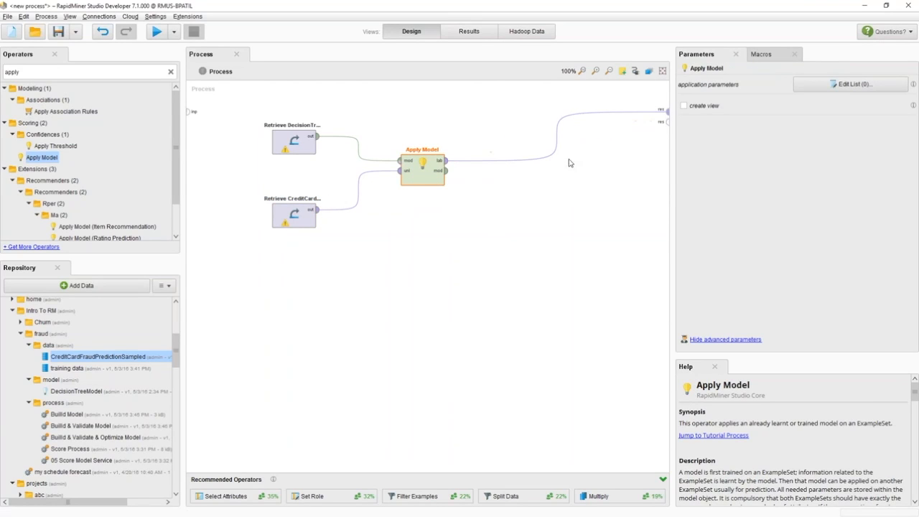
# - Run the scoring process and nudge the Apply Model operator slightly right
pyautogui.click(157, 32)
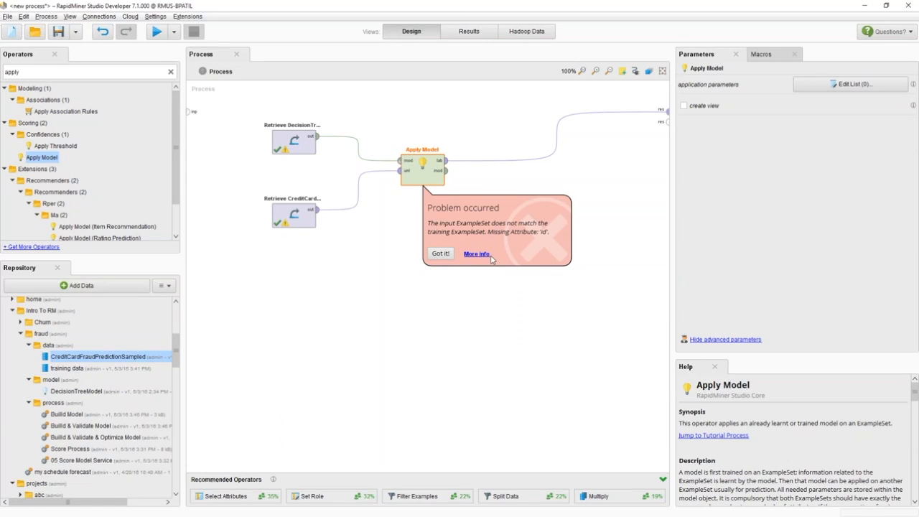
pyautogui.moveTo(440, 175); pyautogui.dragTo(460, 174)
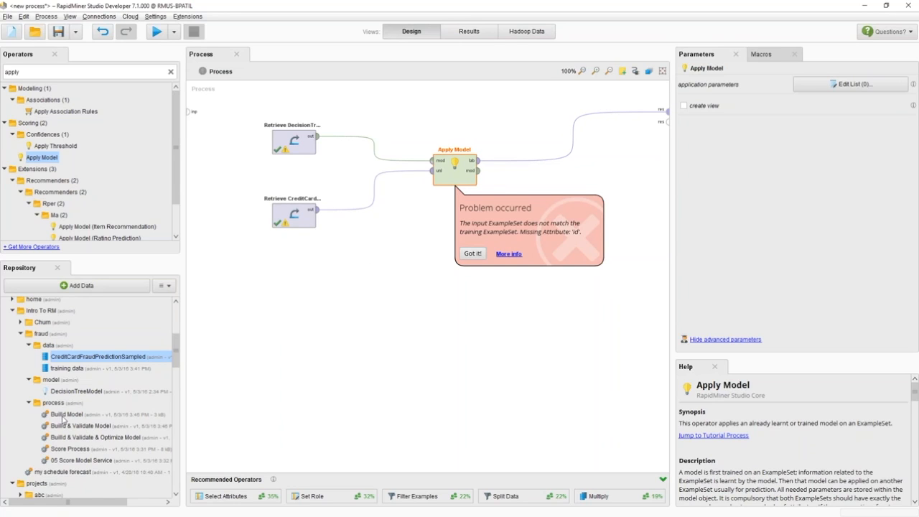
# - Open the Score Process from the repository without saving the current process
pyautogui.doubleClick(70, 449)
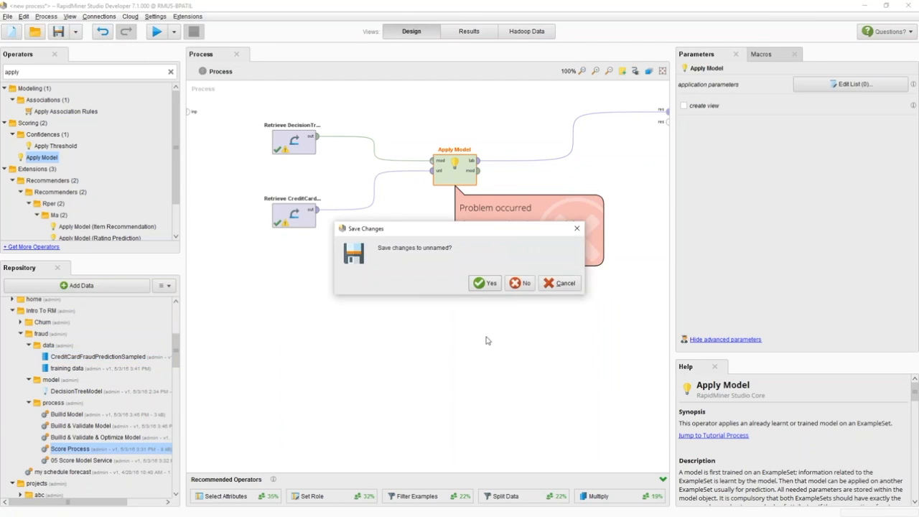
pyautogui.click(520, 283)
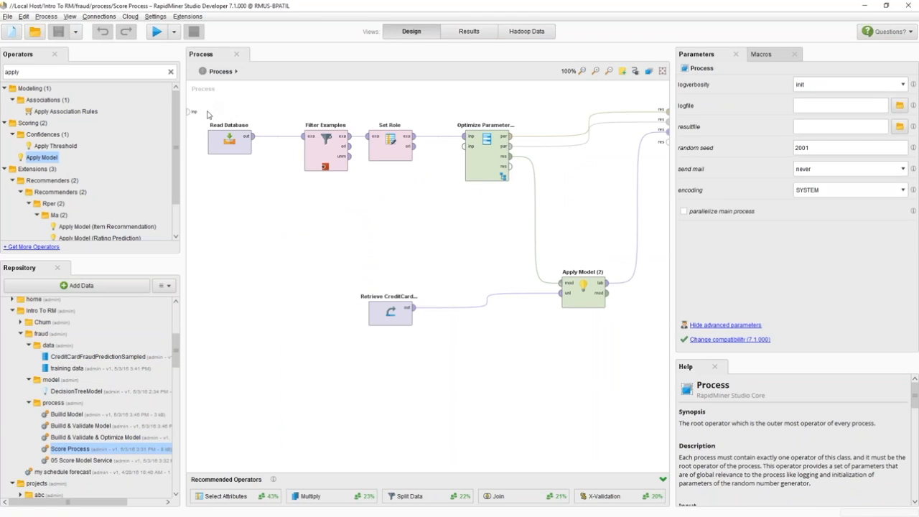
pyautogui.moveTo(216, 194)
pyautogui.mouseDown()
pyautogui.moveTo(464, 189)
pyautogui.moveTo(449, 215)
pyautogui.mouseUp()
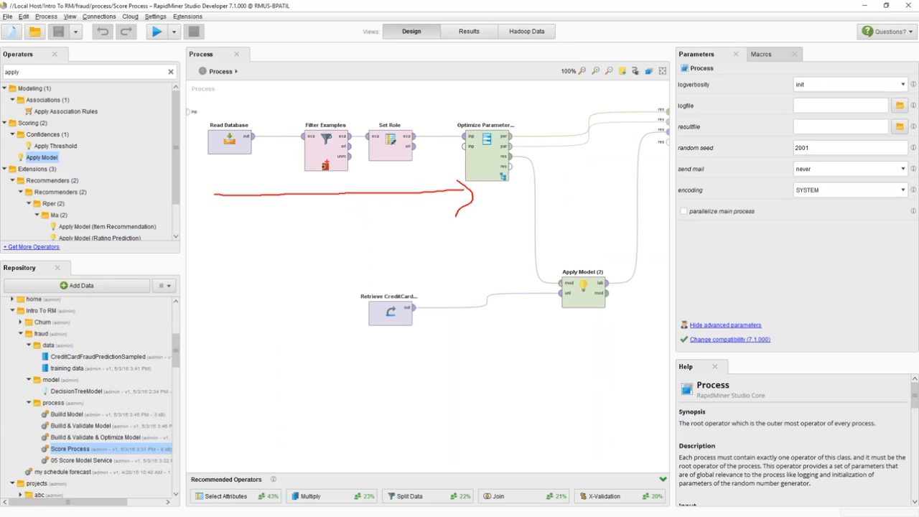
# - Remove the breakpoint before Filter Examples and run the Score Process
pyautogui.press('Escape')
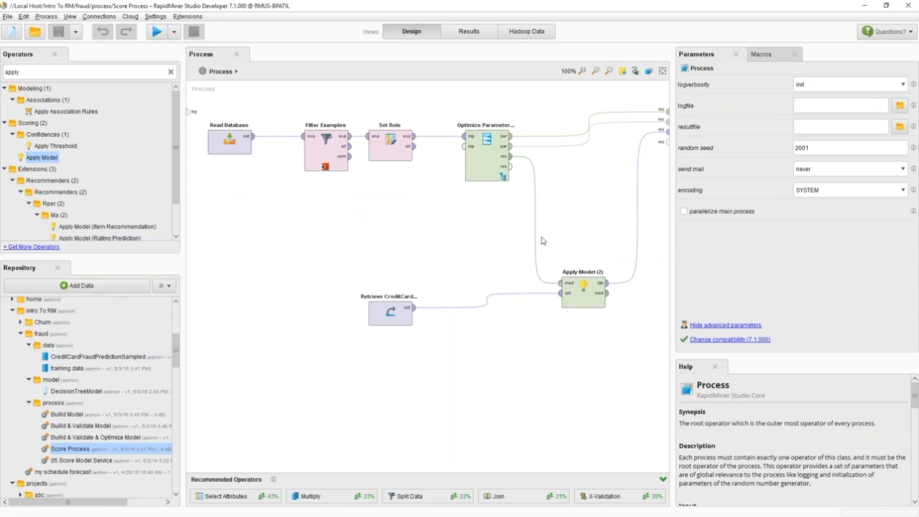
pyautogui.rightClick(316, 150)
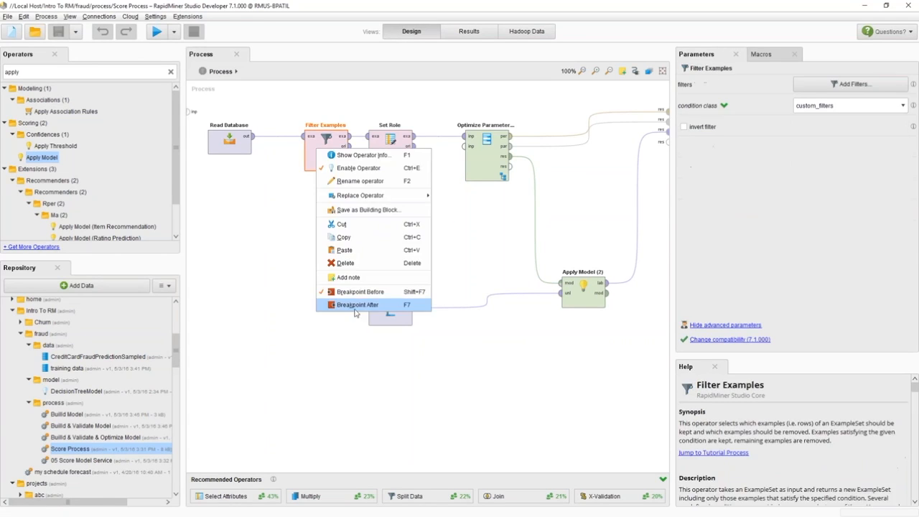
pyautogui.click(341, 290)
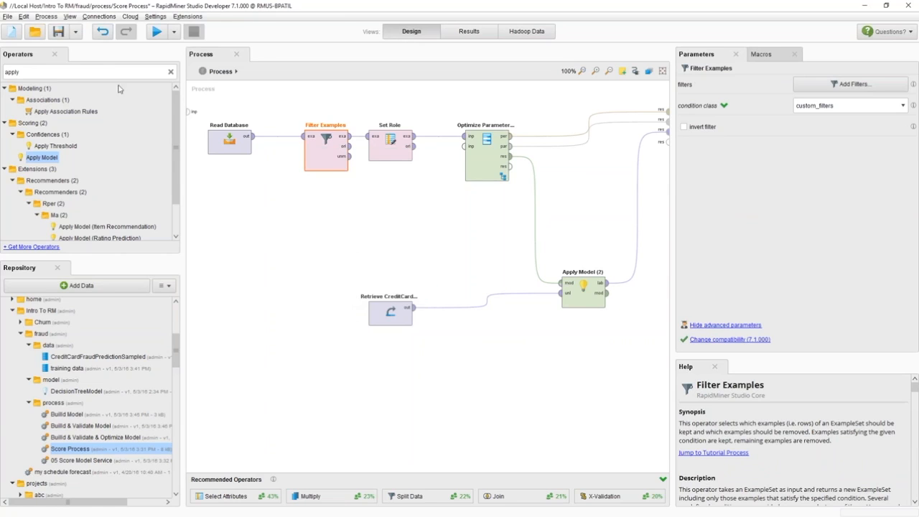
pyautogui.click(154, 33)
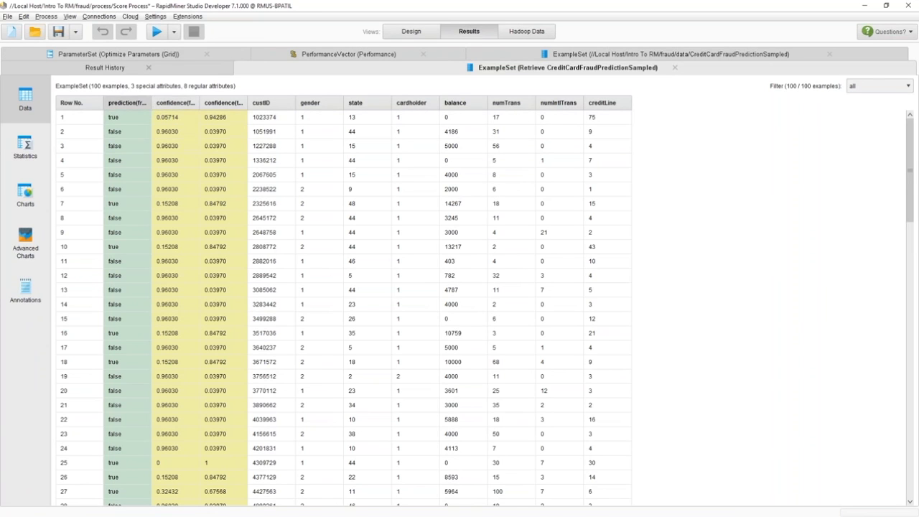
# - Widen the prediction and confidence columns and sort the scored examples by confidence(true)
pyautogui.moveTo(153, 102); pyautogui.dragTo(208, 105)
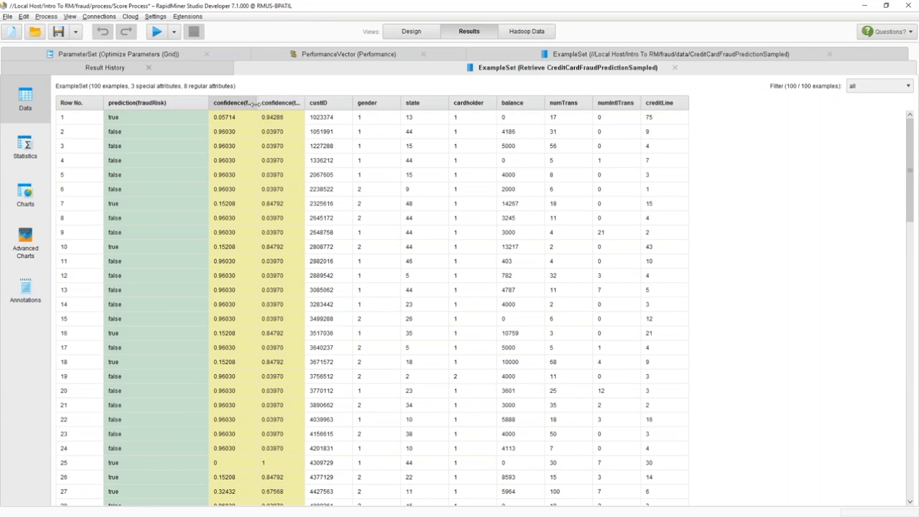
pyautogui.moveTo(149, 122); pyautogui.dragTo(166, 160)
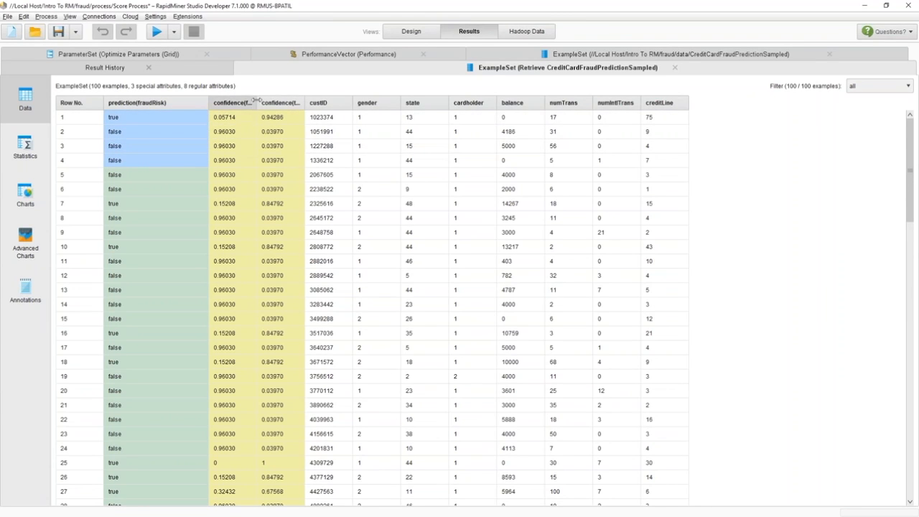
pyautogui.moveTo(259, 102); pyautogui.dragTo(414, 102)
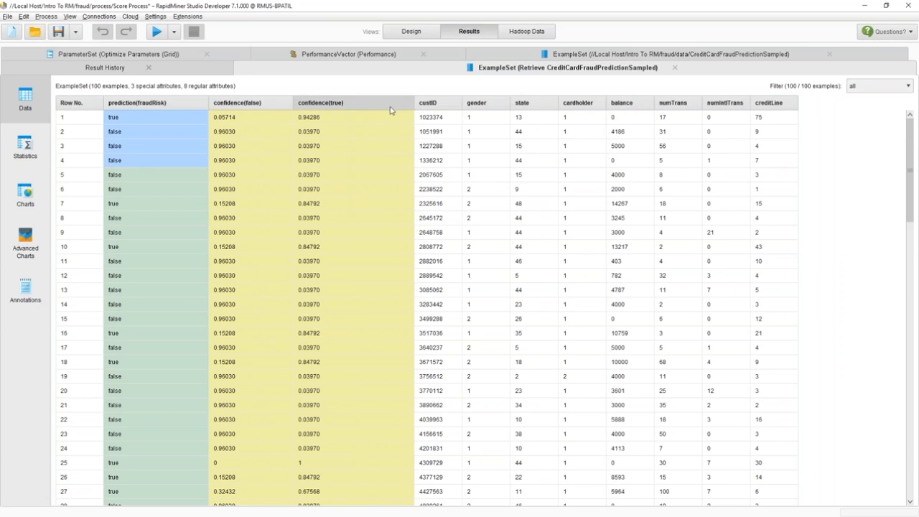
pyautogui.click(329, 106)
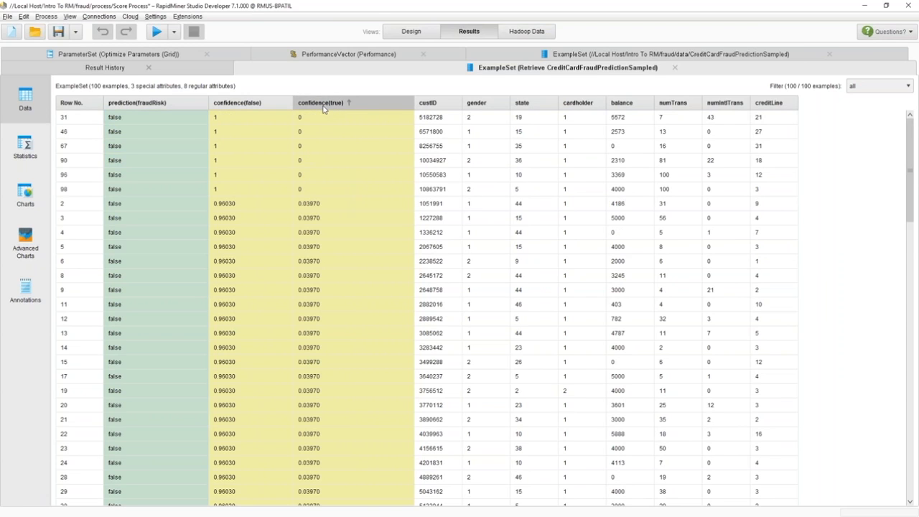
pyautogui.moveTo(321, 121); pyautogui.dragTo(318, 277)
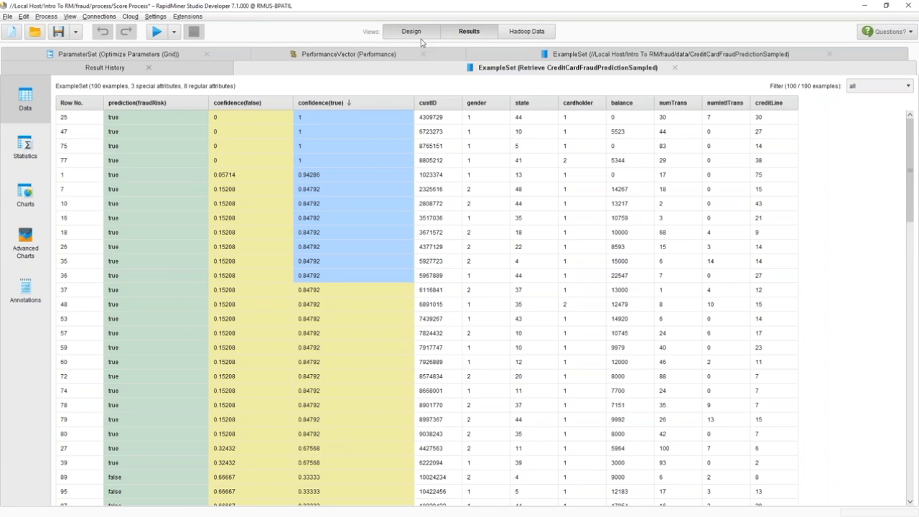
# - Try adding a Write Tableau Extract operator after Apply Model in the Design view, then remove it again
pyautogui.click(412, 31)
pyautogui.click(564, 301)
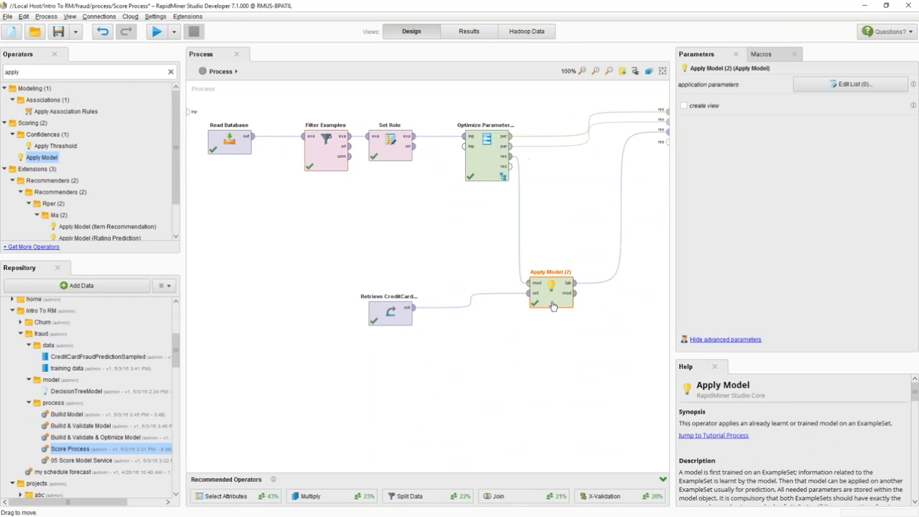
pyautogui.doubleClick(111, 71)
pyautogui.write('write ta')
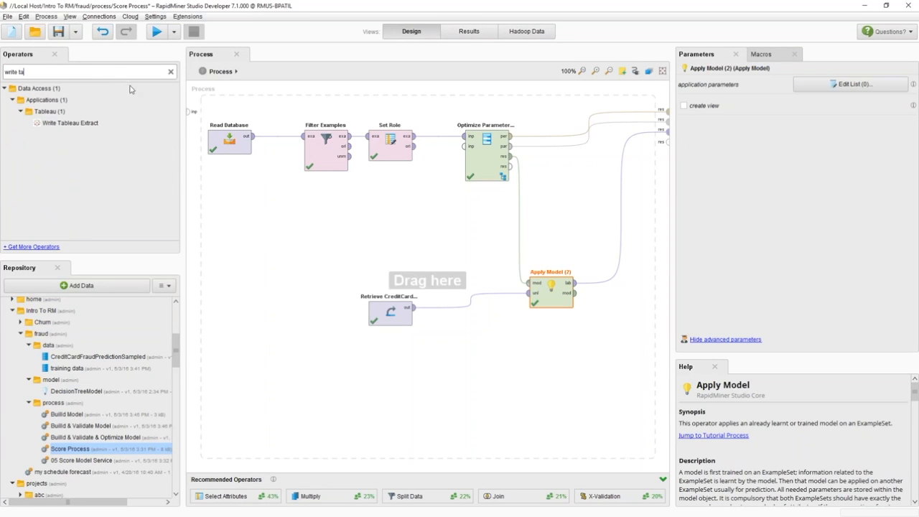
pyautogui.moveTo(59, 123); pyautogui.dragTo(610, 288)
pyautogui.moveTo(551, 289); pyautogui.dragTo(518, 288)
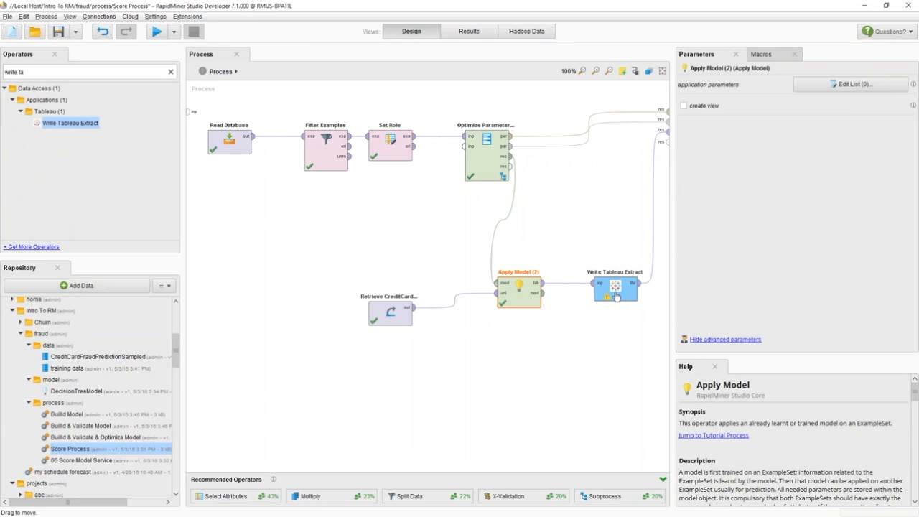
pyautogui.moveTo(616, 296); pyautogui.dragTo(585, 296)
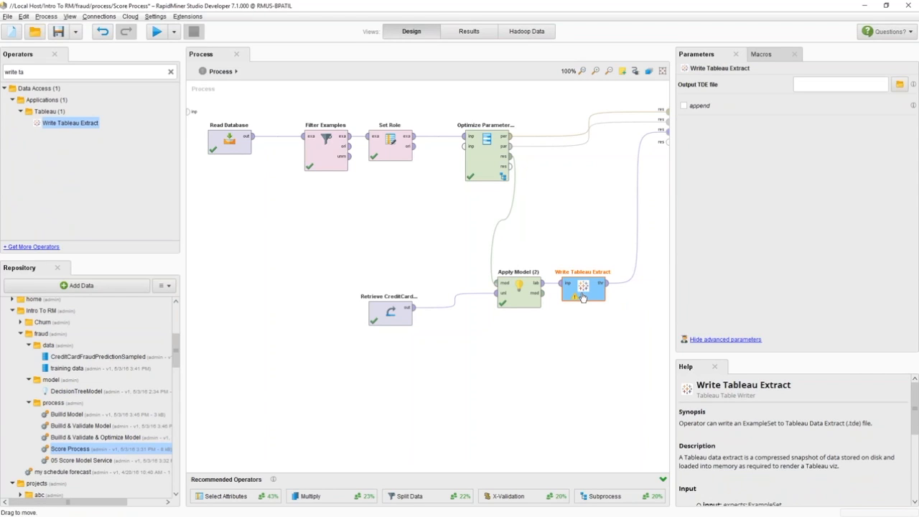
pyautogui.moveTo(584, 295); pyautogui.dragTo(134, 162)
# - Try adding a Write Salesforce operator after Apply Model, then delete it
pyautogui.click(55, 72)
pyautogui.write('salesfor')
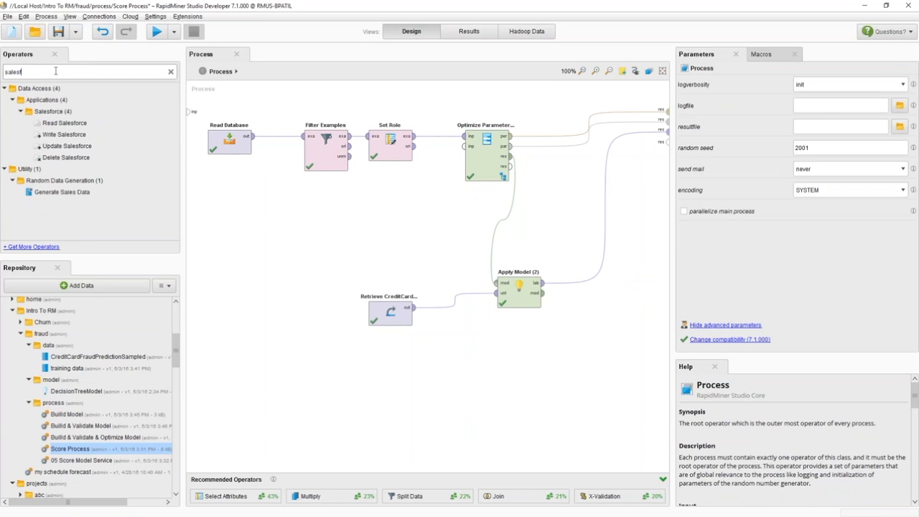
pyautogui.click(63, 134)
pyautogui.moveTo(53, 139); pyautogui.dragTo(593, 284)
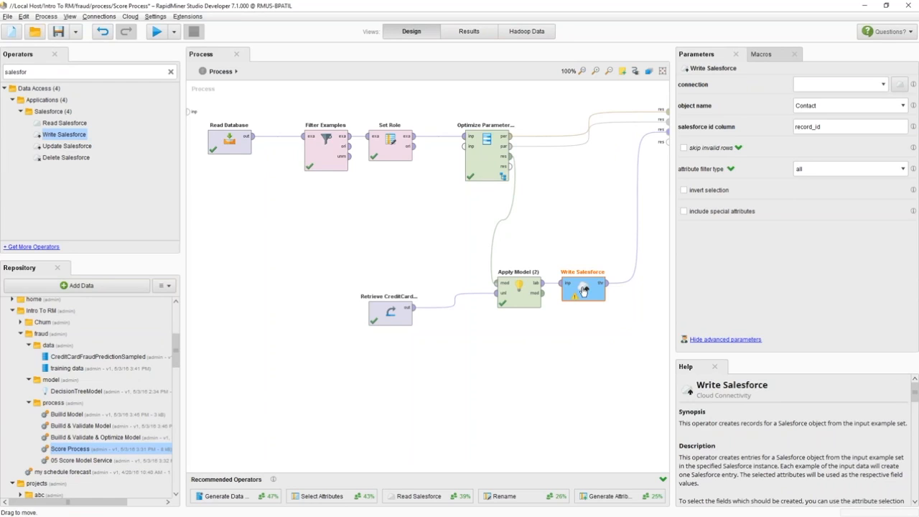
pyautogui.press('Delete')
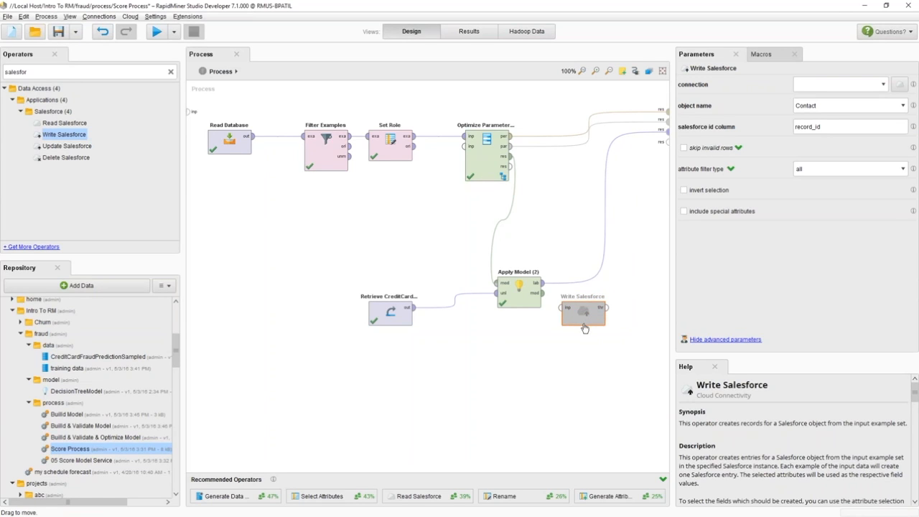
# - Try adding a Write Database operator after Apply Model, then delete it
pyautogui.doubleClick(63, 72)
pyautogui.write('write')
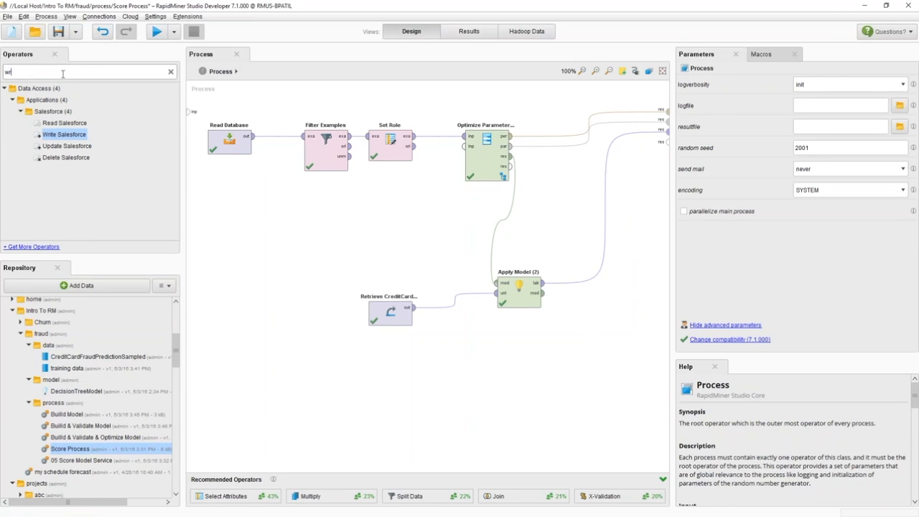
pyautogui.write(' da')
pyautogui.moveTo(56, 112); pyautogui.dragTo(598, 288)
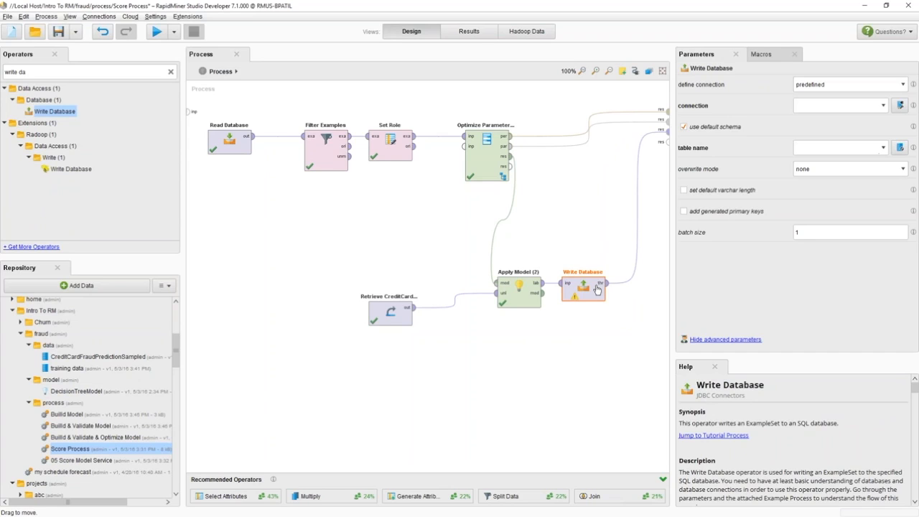
pyautogui.hotkey('ctrl', 'e')
pyautogui.press('Delete')
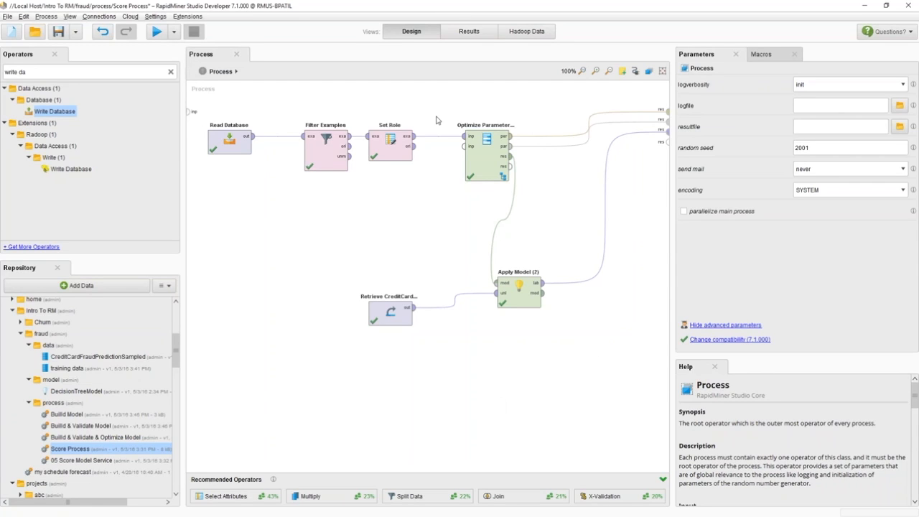
pyautogui.click(174, 36)
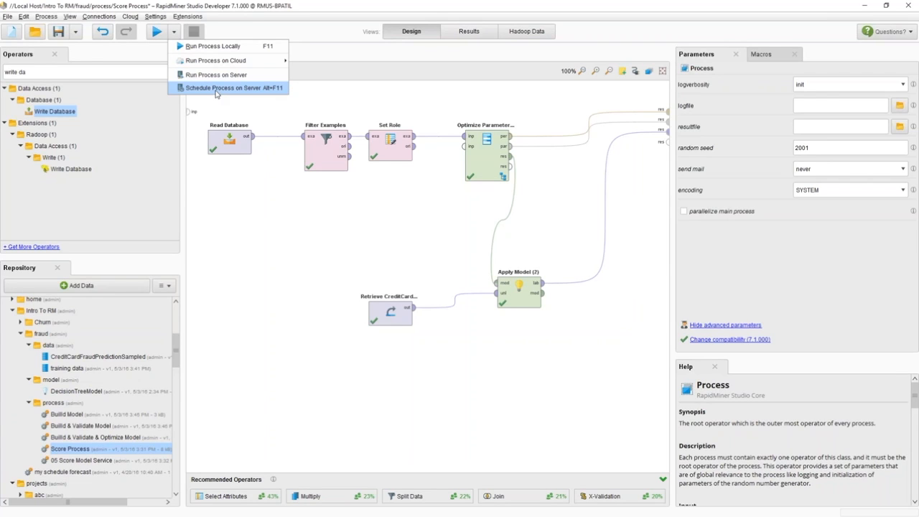
pyautogui.click(216, 88)
pyautogui.click(471, 273)
pyautogui.click(619, 301)
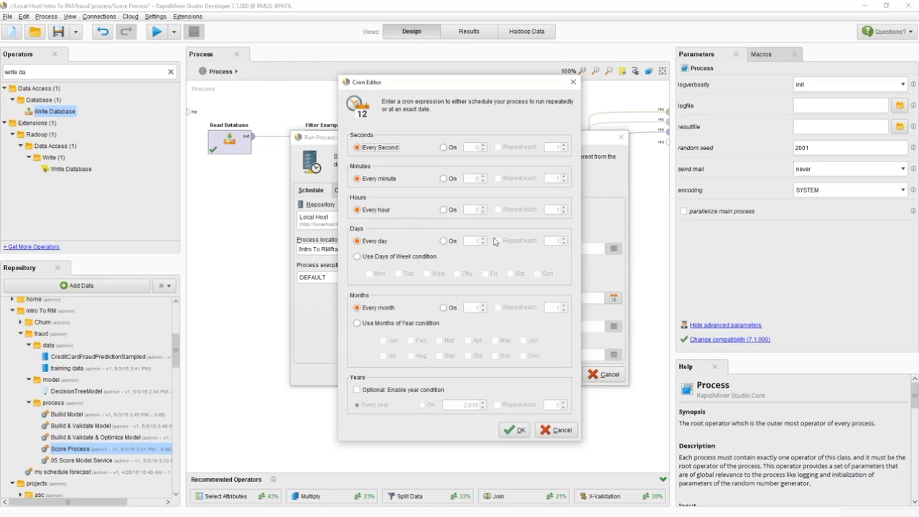
pyautogui.click(563, 431)
pyautogui.click(608, 375)
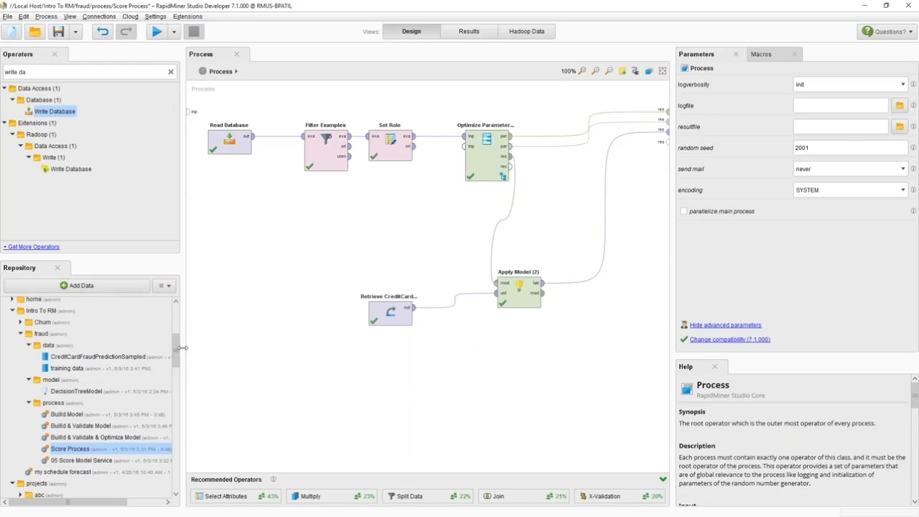
# - Widen the operators panel and search the operators for validation operators
pyautogui.moveTo(182, 347); pyautogui.dragTo(197, 348)
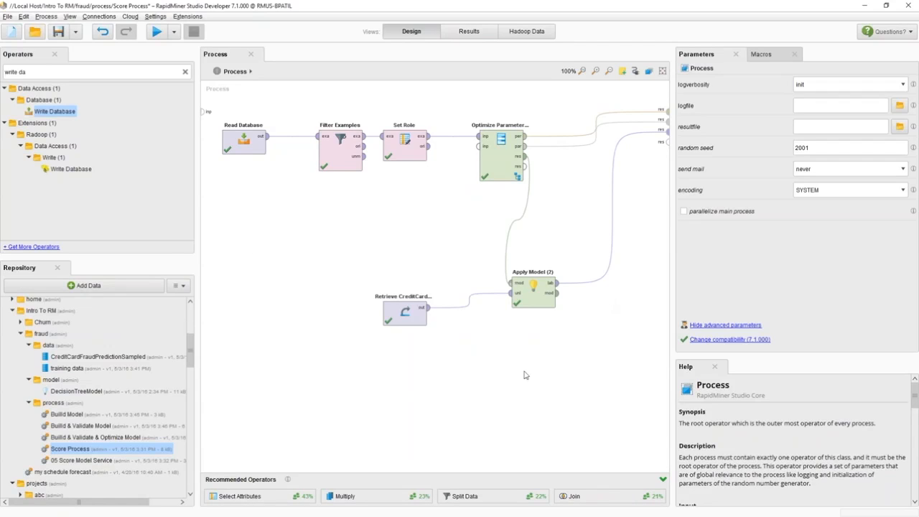
pyautogui.moveTo(190, 347); pyautogui.dragTo(190, 351)
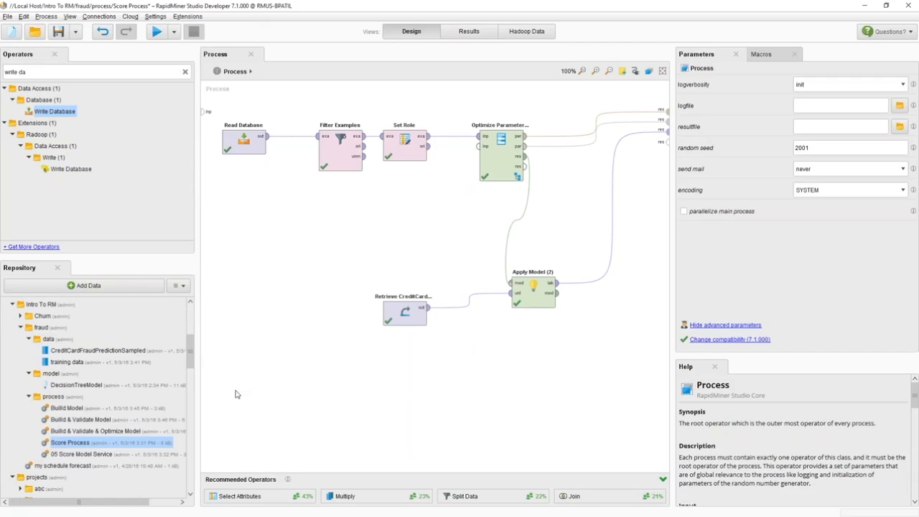
pyautogui.rightClick(66, 455)
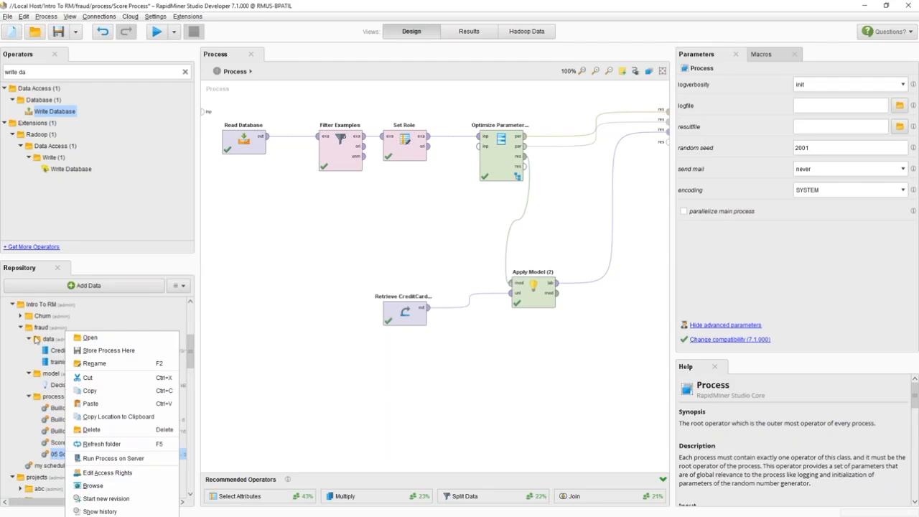
pyautogui.click(50, 456)
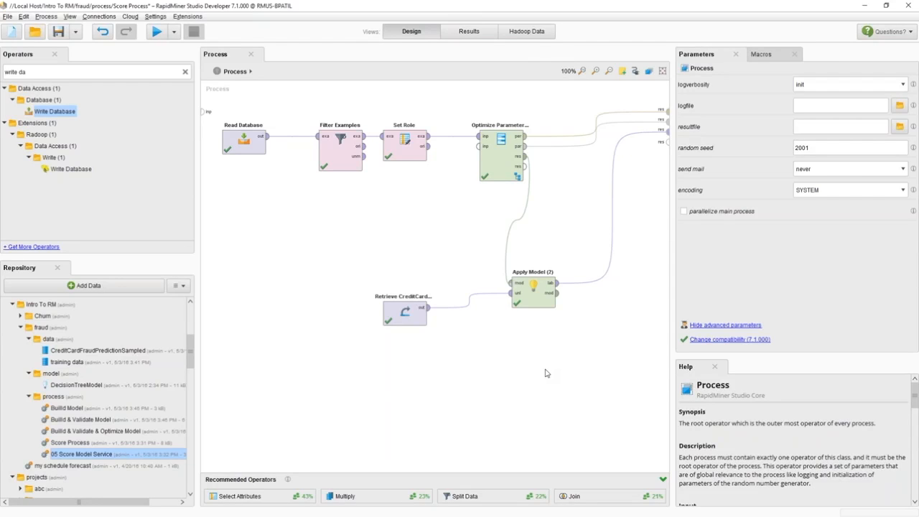
pyautogui.click(495, 157)
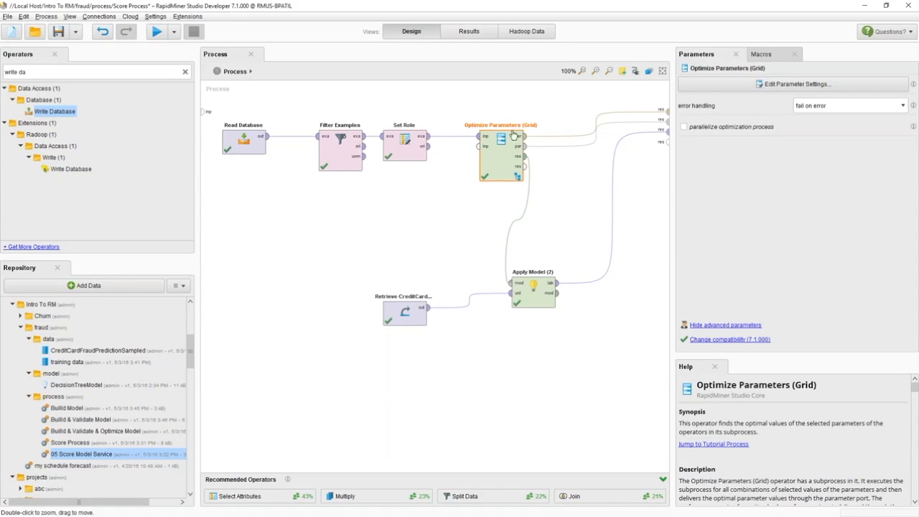
pyautogui.click(185, 71)
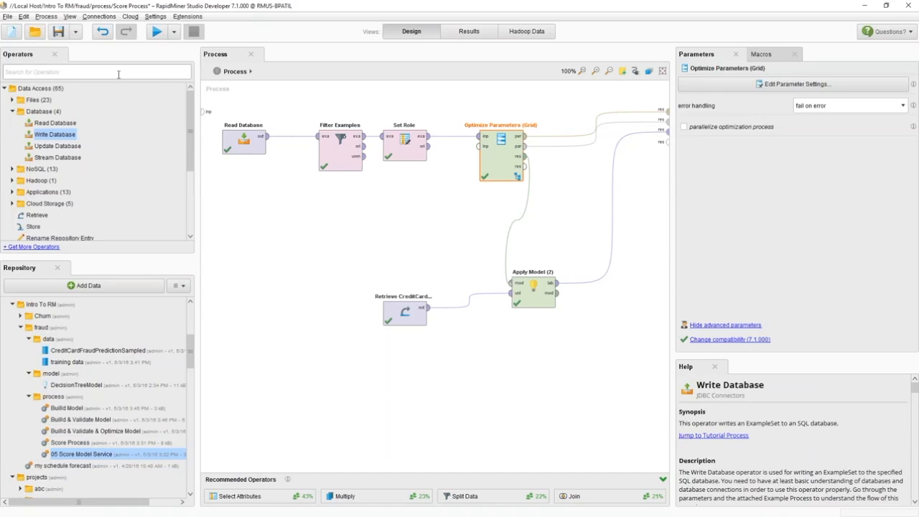
pyautogui.write('validate')
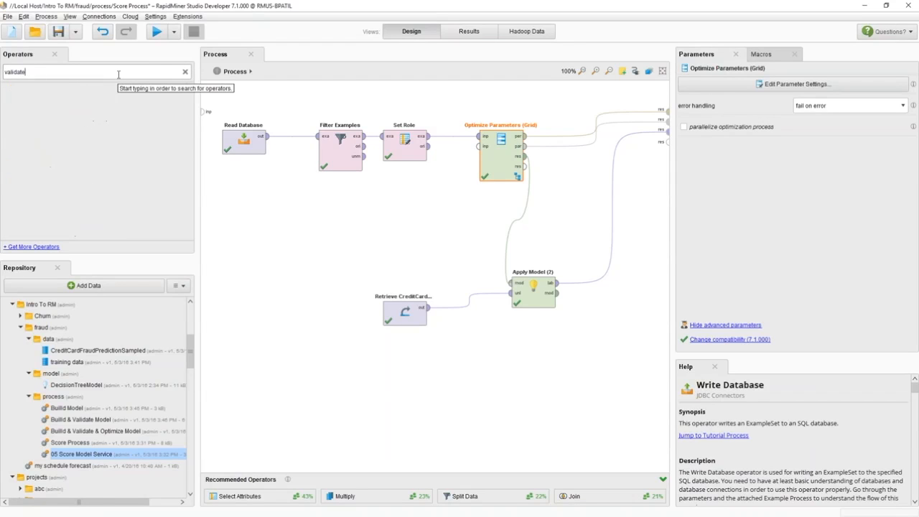
pyautogui.press('BackSpace')
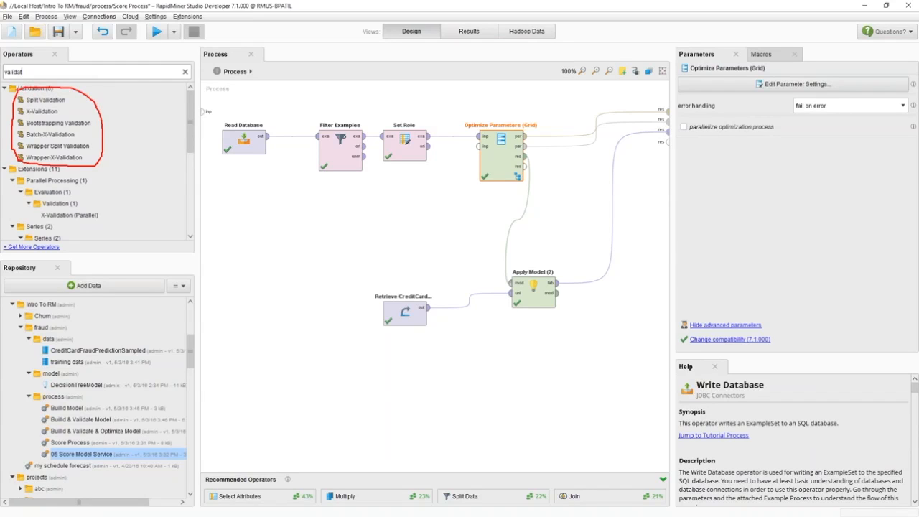
pyautogui.press('Escape')
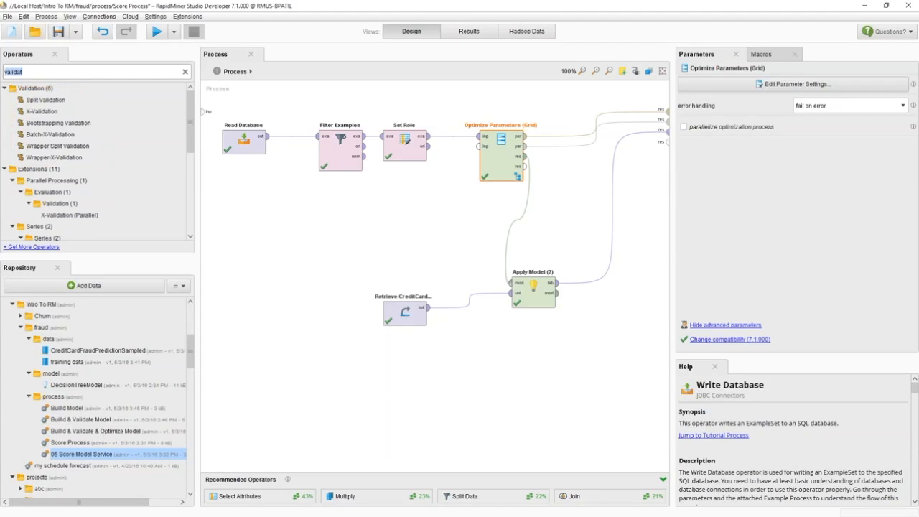
# - Open the Build & Validate Model process and inspect the Validation operator's parameters
pyautogui.rightClick(85, 422)
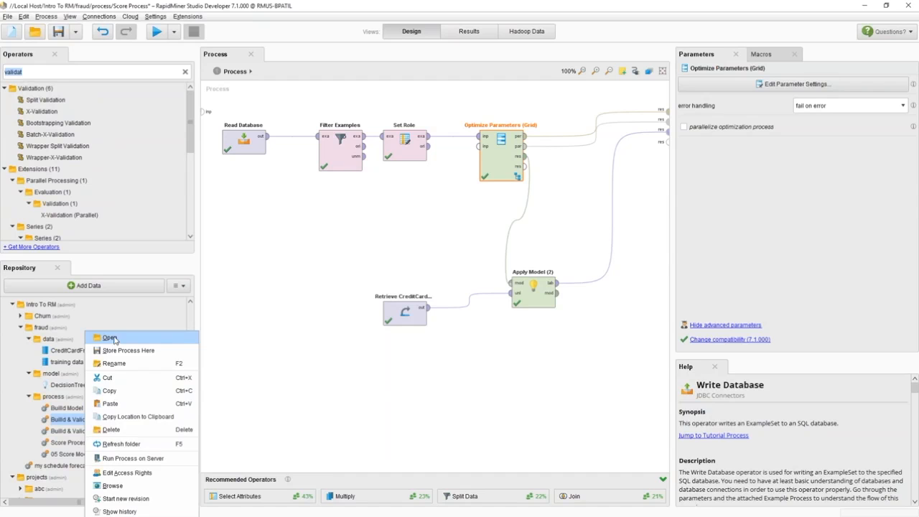
pyautogui.click(108, 341)
pyautogui.click(520, 283)
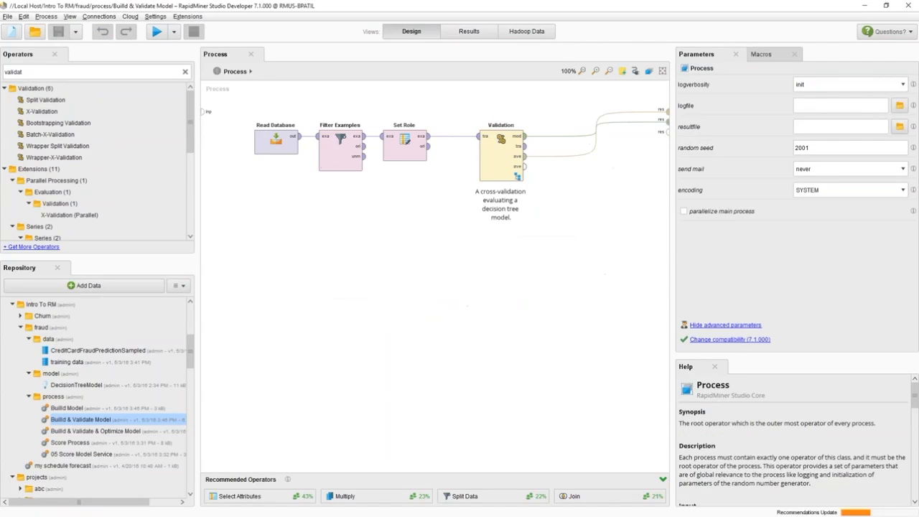
pyautogui.moveTo(252, 173); pyautogui.dragTo(426, 179)
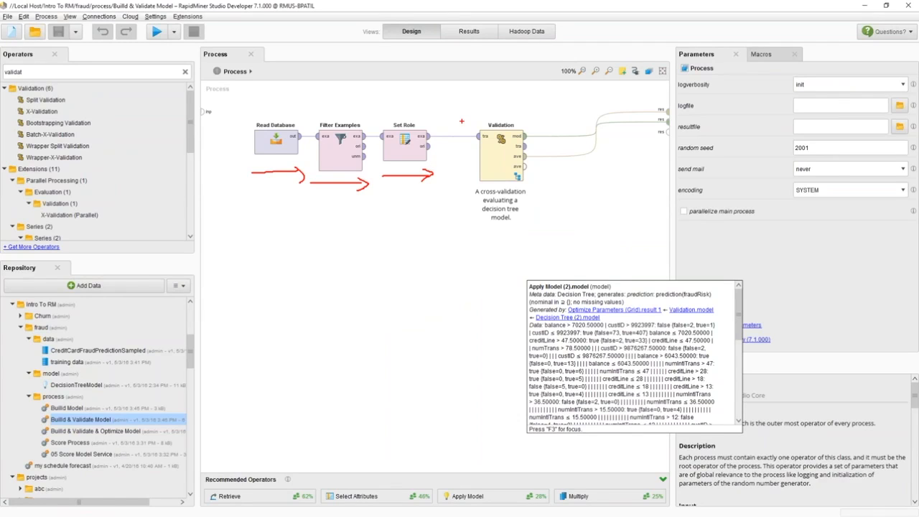
pyautogui.moveTo(464, 112)
pyautogui.mouseDown()
pyautogui.moveTo(463, 208)
pyautogui.moveTo(517, 214)
pyautogui.moveTo(552, 136)
pyautogui.moveTo(507, 107)
pyautogui.moveTo(463, 112)
pyautogui.mouseUp()
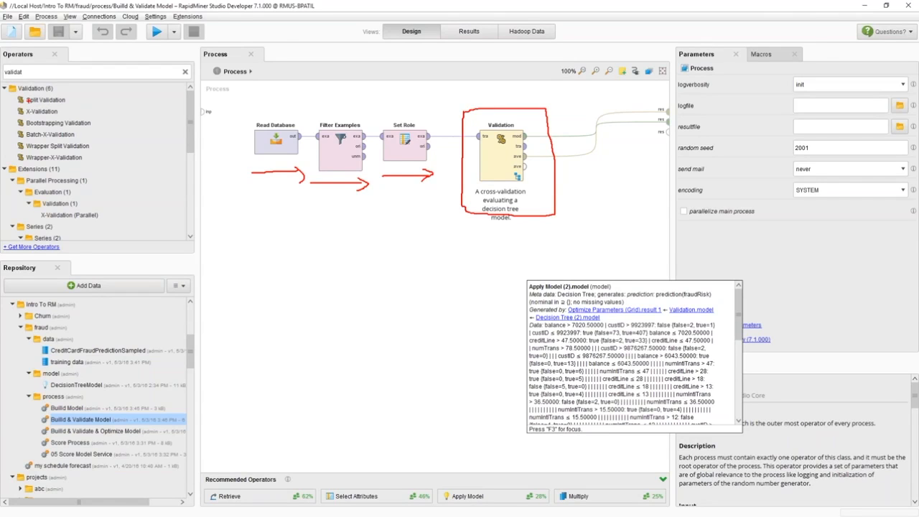
pyautogui.click(500, 155)
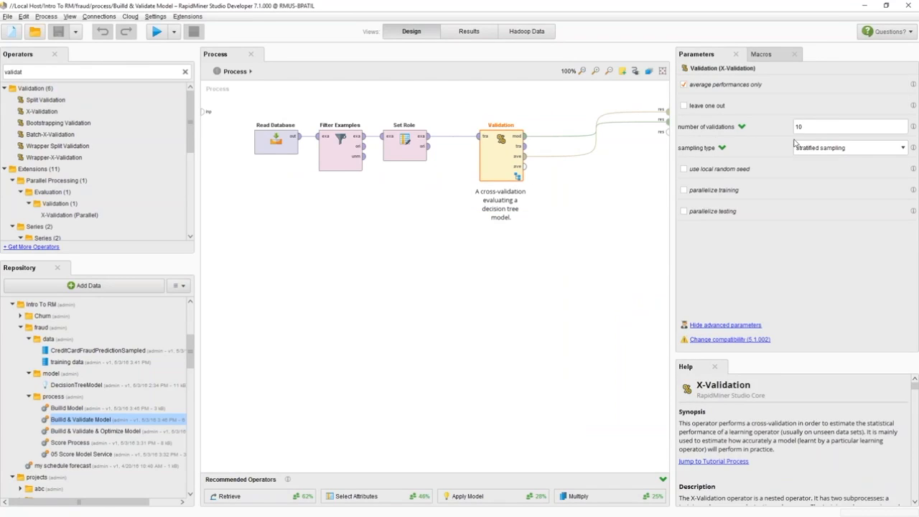
# - Open the Validation subprocess to inspect its training and testing operators, then return to the main process
pyautogui.click(814, 127)
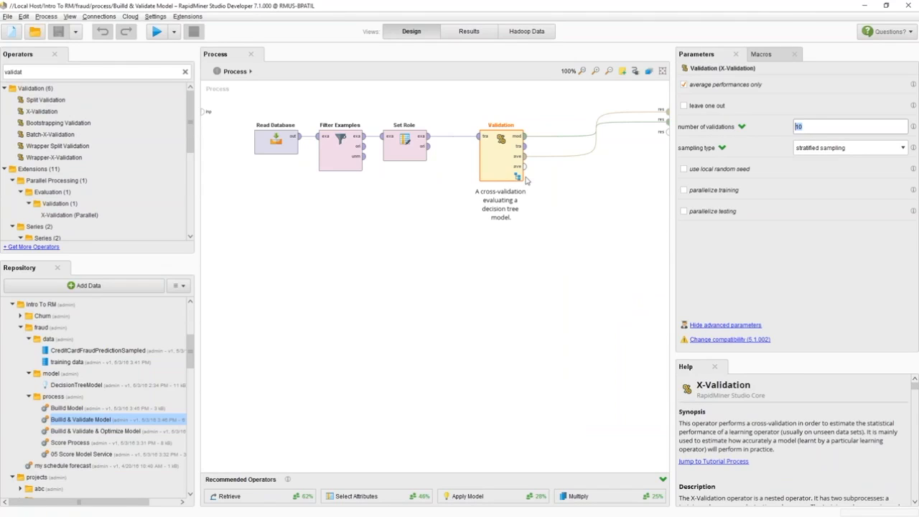
pyautogui.doubleClick(506, 158)
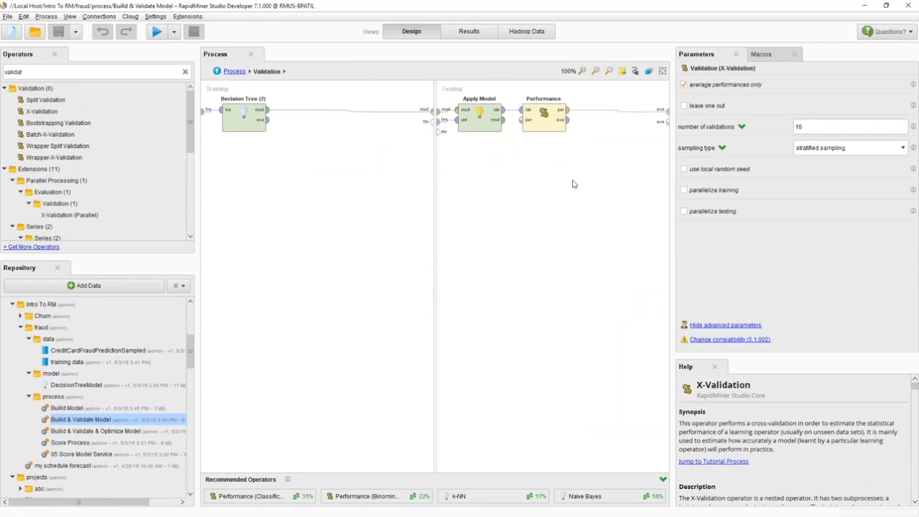
pyautogui.moveTo(244, 115); pyautogui.dragTo(283, 128)
pyautogui.click(547, 126)
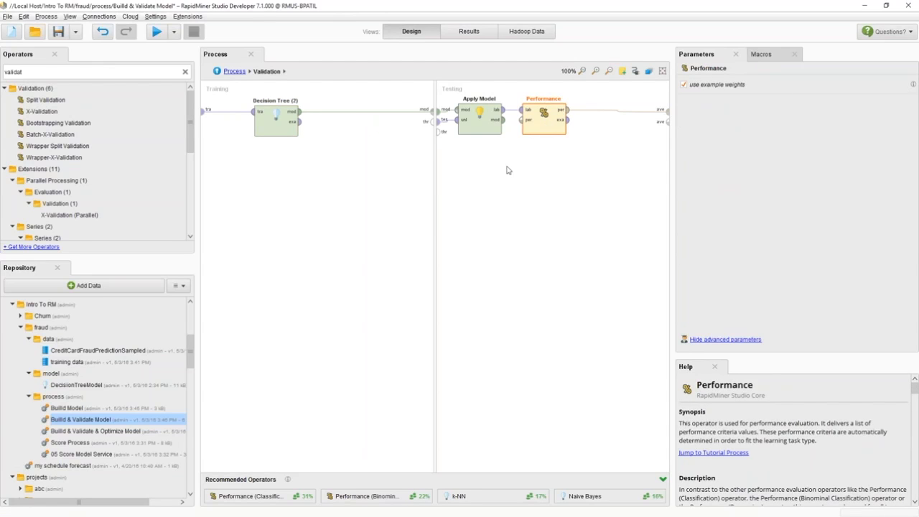
pyautogui.click(234, 72)
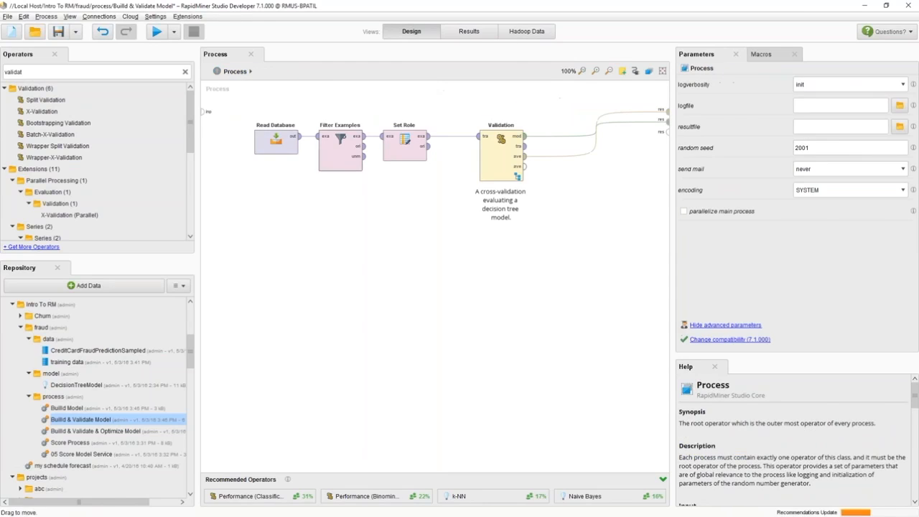
# - Set the Validation operator's sampling type to stratified sampling and run the process
pyautogui.click(497, 151)
pyautogui.click(857, 149)
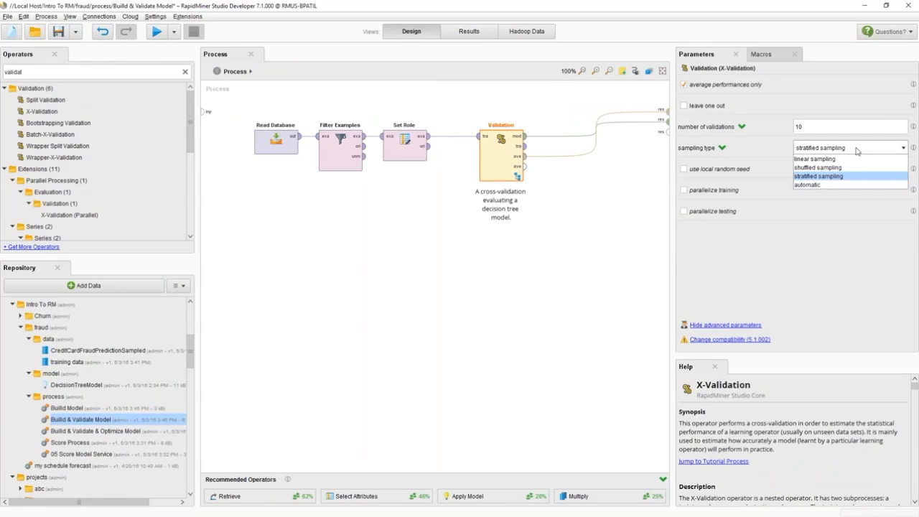
pyautogui.click(855, 176)
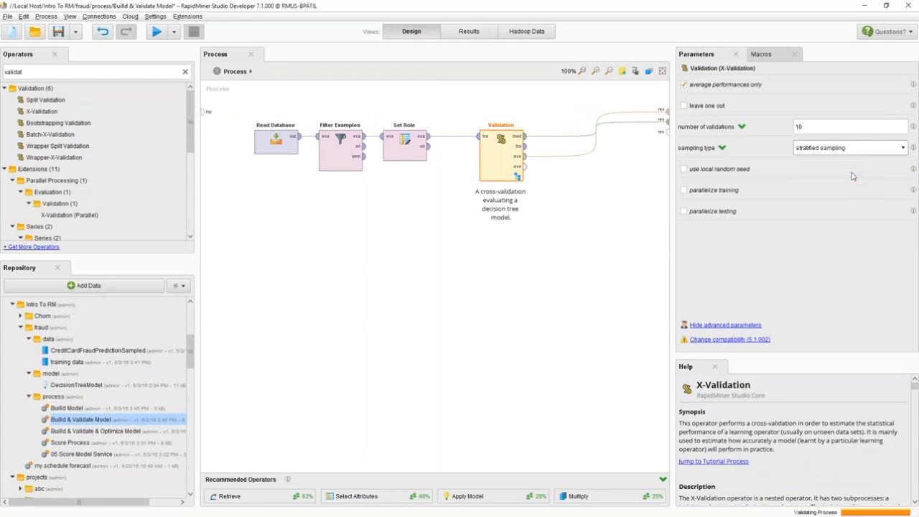
pyautogui.click(156, 34)
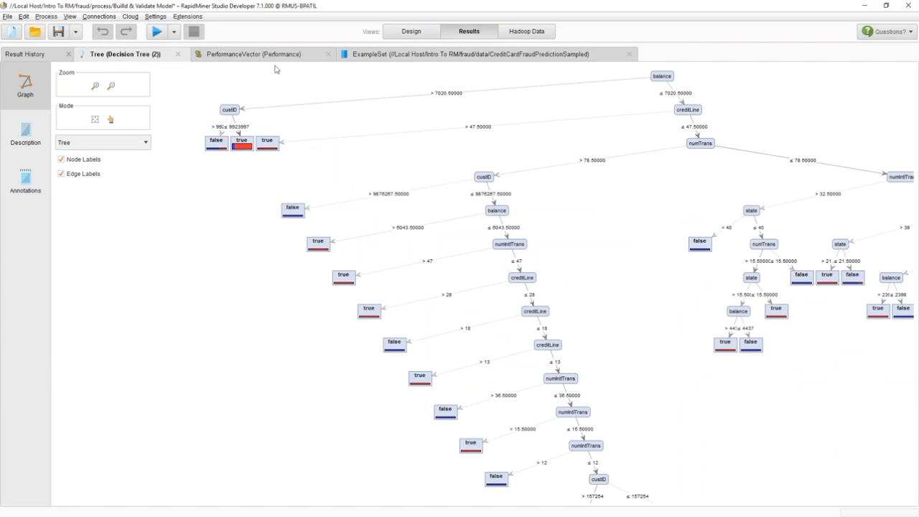
# - Review the performance vector's accuracy, precision, recall, AUC (optimistic), AUC and AUC (pessimistic) criteria
pyautogui.click(253, 56)
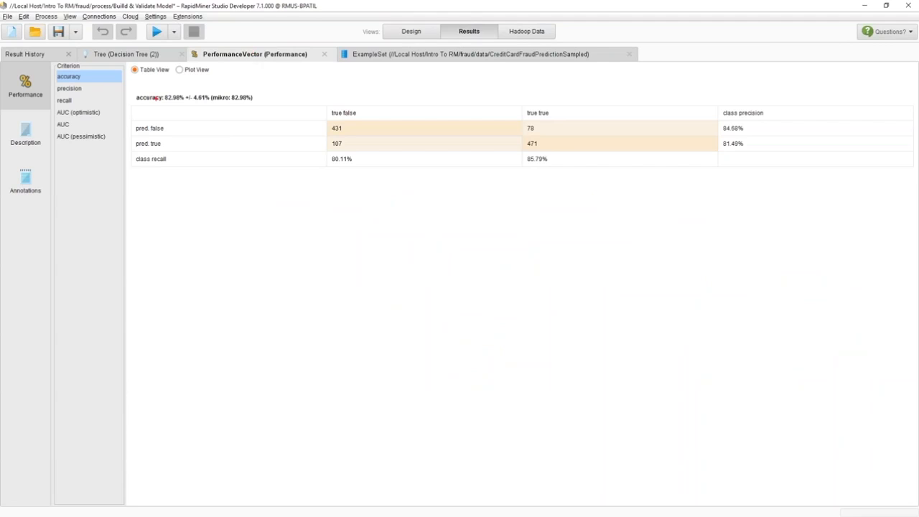
pyautogui.moveTo(145, 108)
pyautogui.mouseDown()
pyautogui.moveTo(234, 97)
pyautogui.moveTo(141, 82)
pyautogui.moveTo(194, 113)
pyautogui.mouseUp()
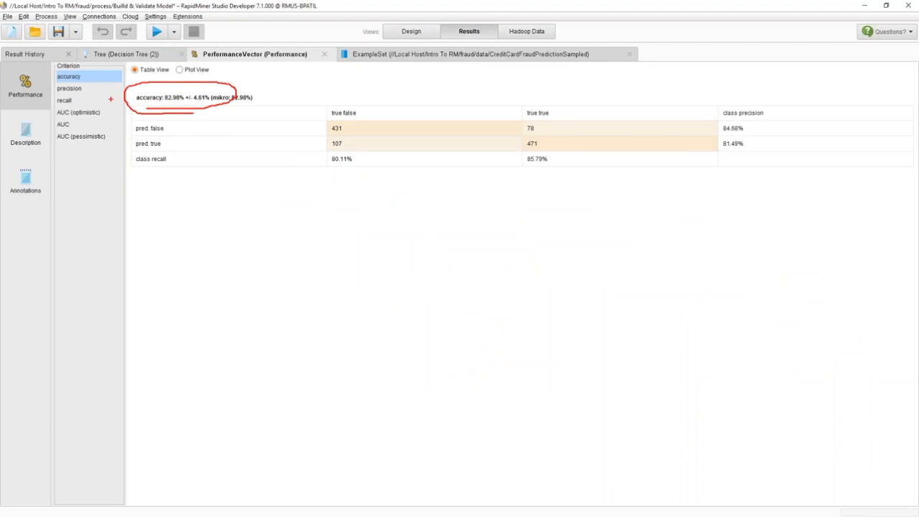
pyautogui.press('Escape')
pyautogui.click(69, 88)
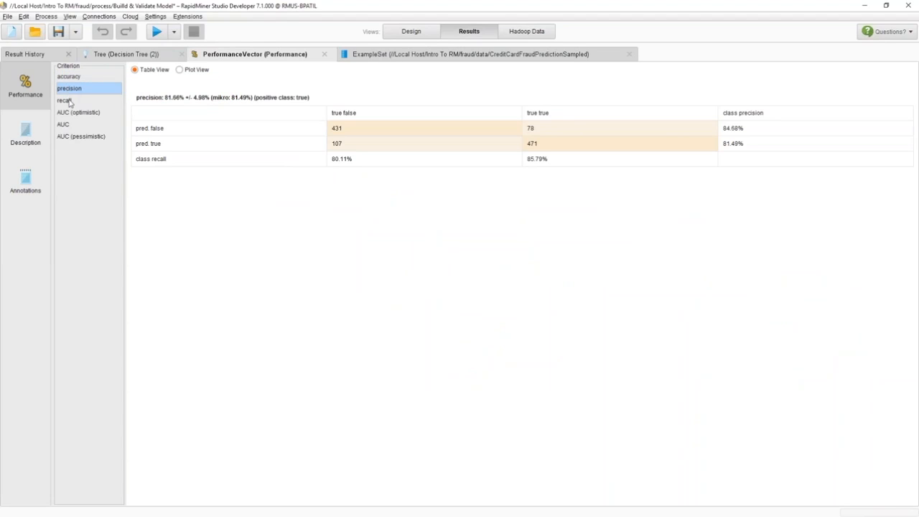
pyautogui.click(65, 101)
pyautogui.click(74, 112)
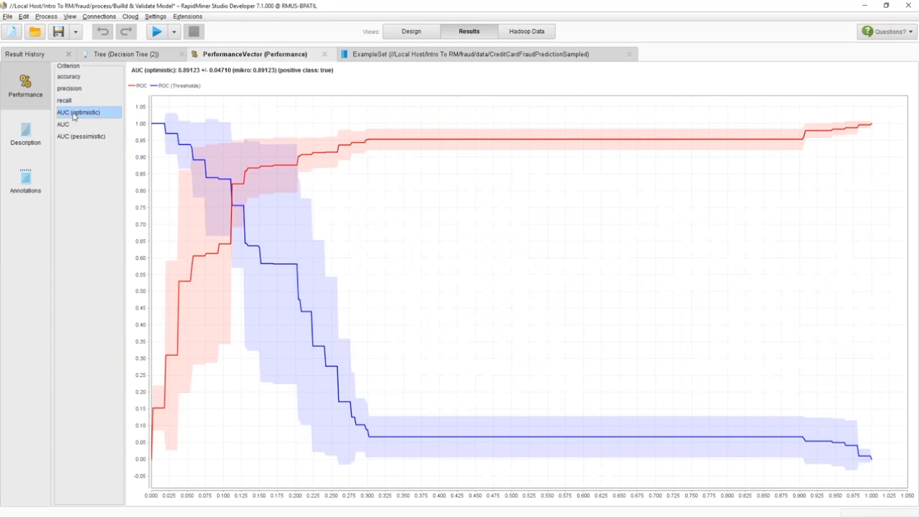
pyautogui.click(64, 125)
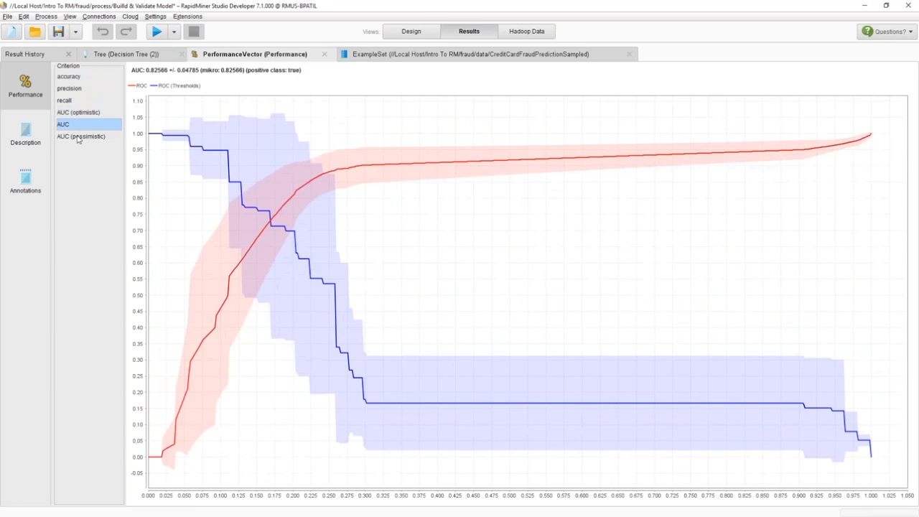
pyautogui.click(79, 137)
# - Add a k-NN operator inside the Validation training side and wire it in place of the Decision Tree
pyautogui.click(411, 31)
pyautogui.doubleClick(505, 153)
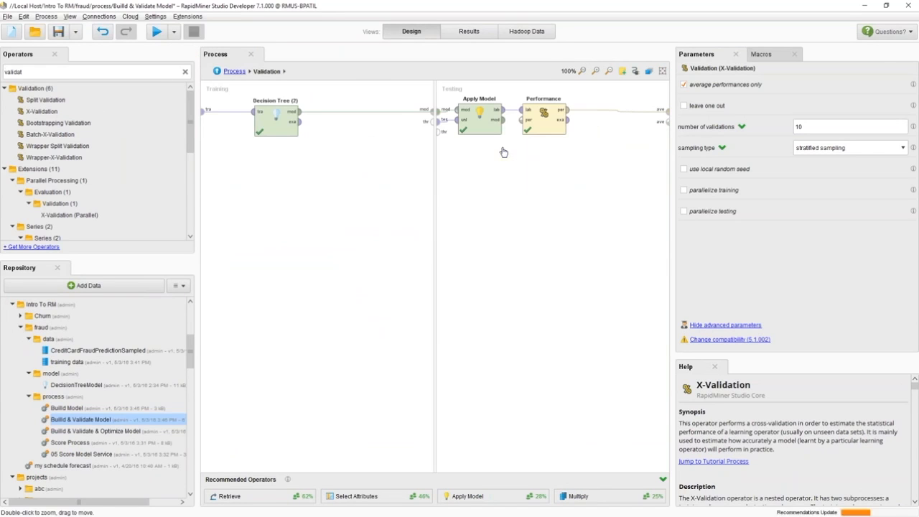
pyautogui.click(276, 121)
pyautogui.click(107, 75)
pyautogui.write('k-nn')
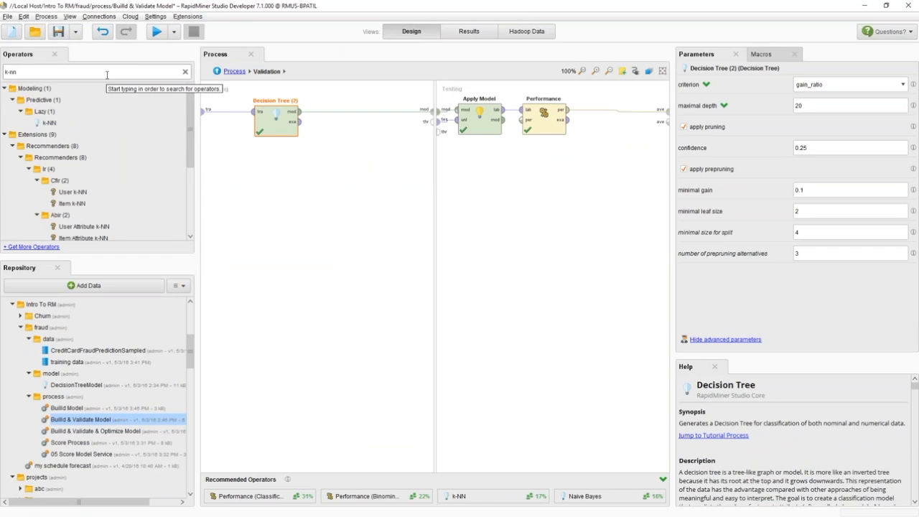
pyautogui.moveTo(48, 123); pyautogui.dragTo(339, 140)
pyautogui.click(262, 120)
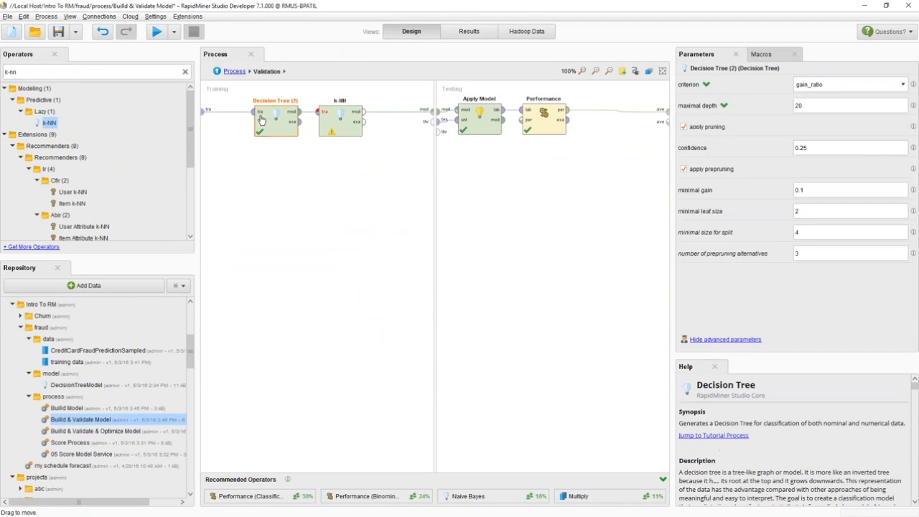
pyautogui.moveTo(262, 120); pyautogui.dragTo(264, 169)
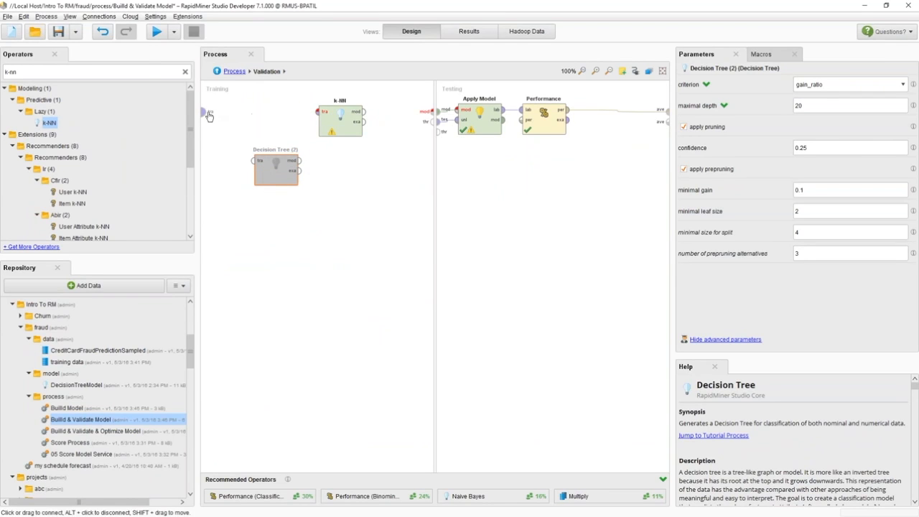
pyautogui.click(207, 111)
pyautogui.click(322, 112)
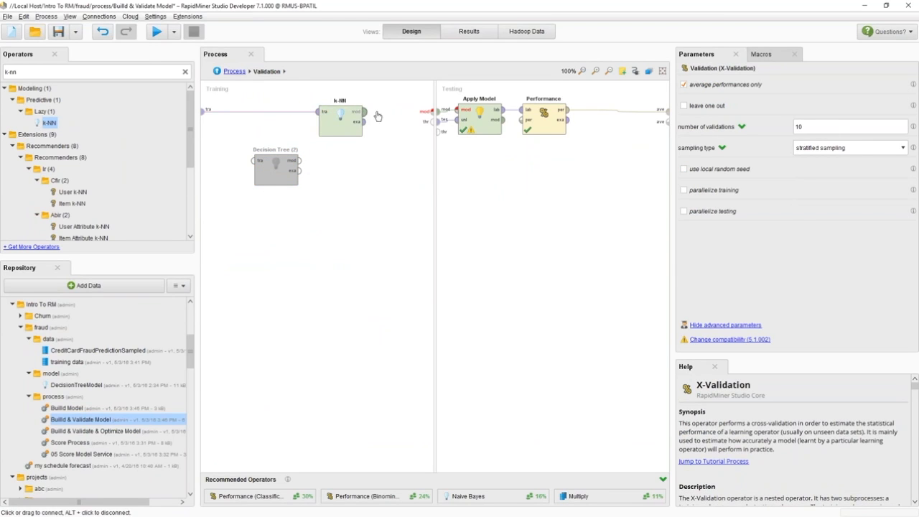
pyautogui.click(364, 112)
pyautogui.click(431, 111)
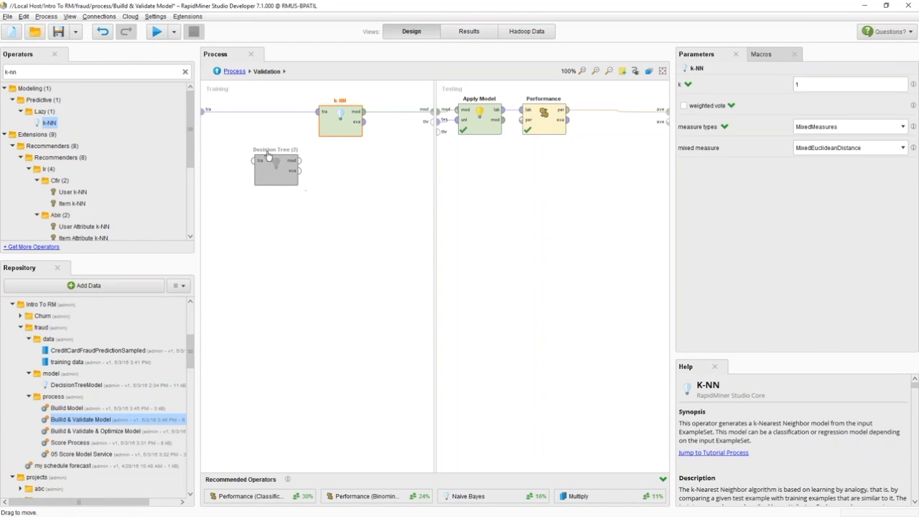
# - Reconnect the Decision Tree to the training ports and delete the k-NN operator
pyautogui.moveTo(265, 163); pyautogui.dragTo(266, 115)
pyautogui.click(345, 125)
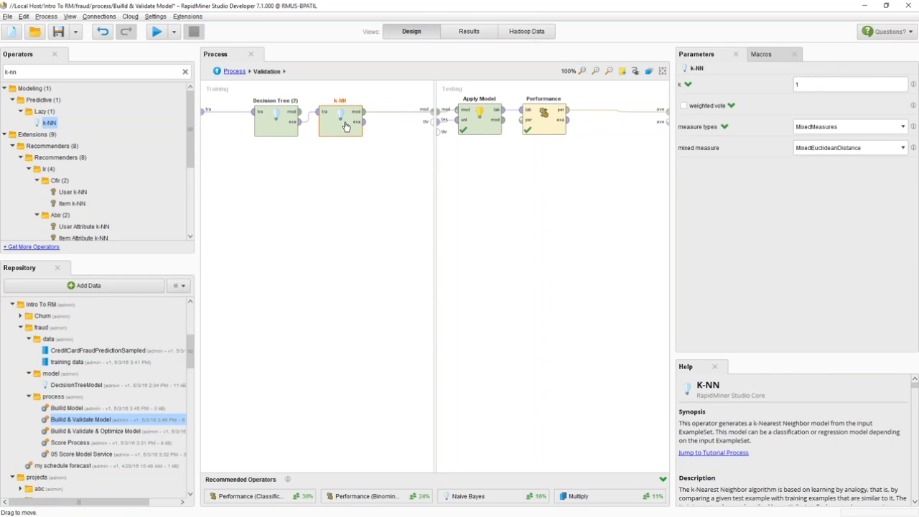
pyautogui.moveTo(345, 125); pyautogui.dragTo(346, 223)
pyautogui.moveTo(300, 111); pyautogui.dragTo(435, 113)
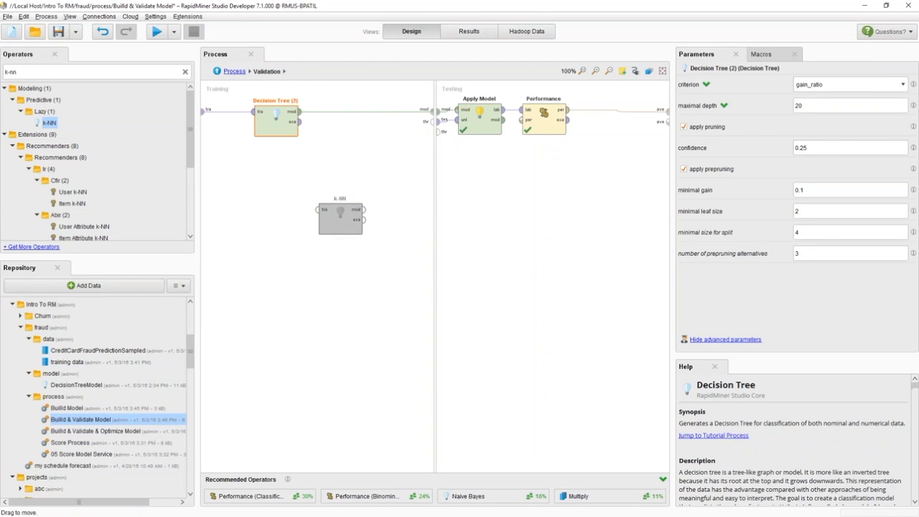
pyautogui.click(332, 222)
pyautogui.press('Delete')
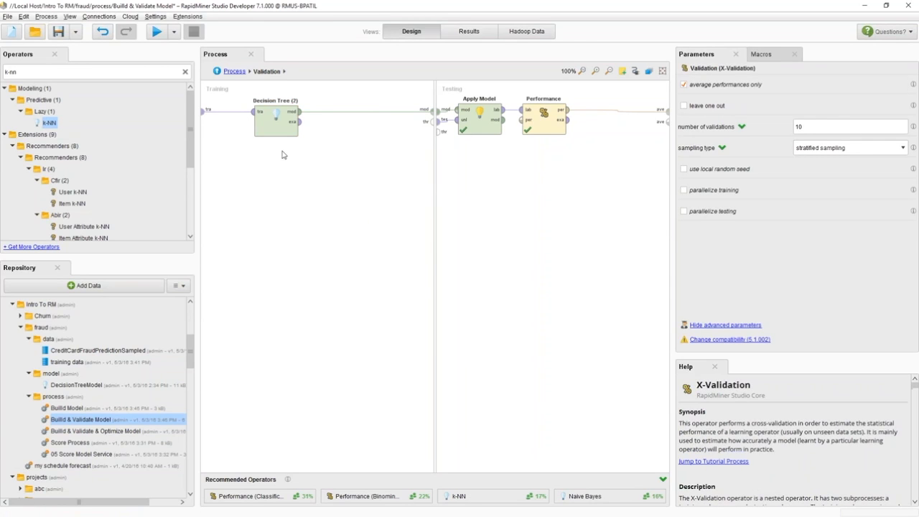
# - Rerun the process and view the accuracy criterion of the performance vector
pyautogui.click(281, 125)
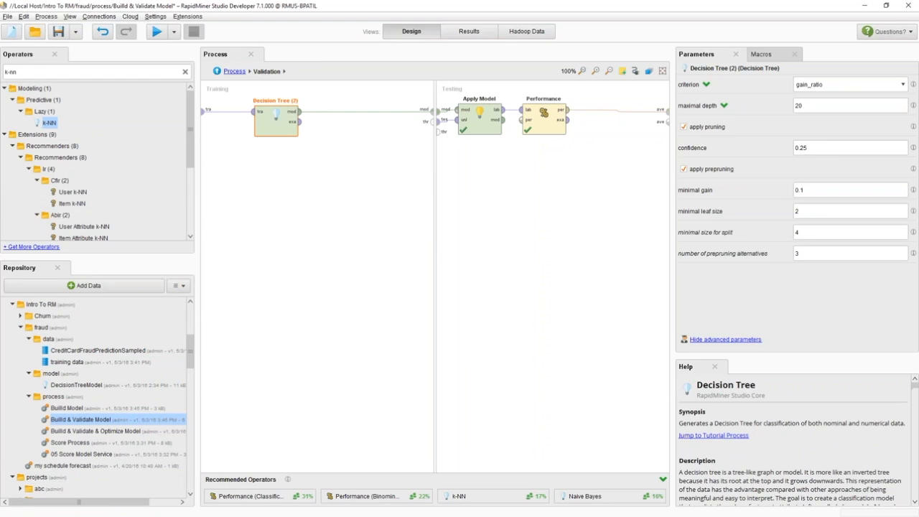
pyautogui.press('F11')
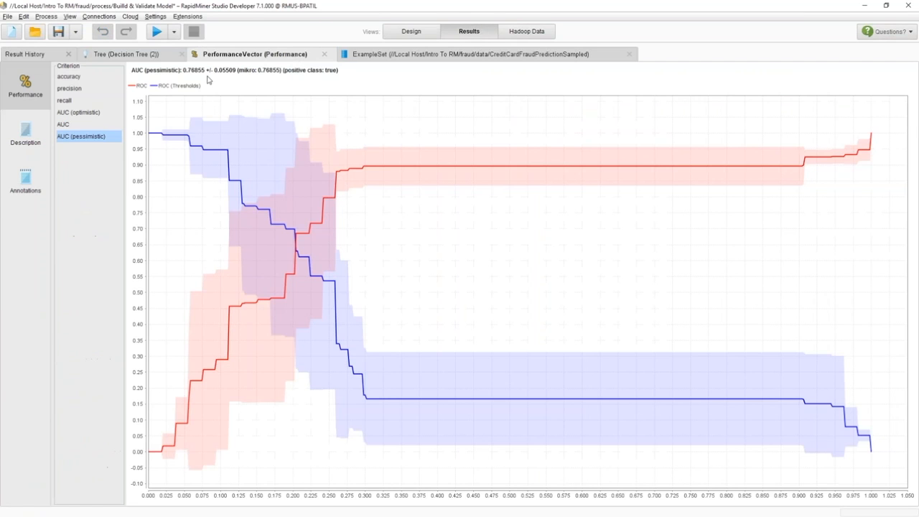
pyautogui.click(68, 76)
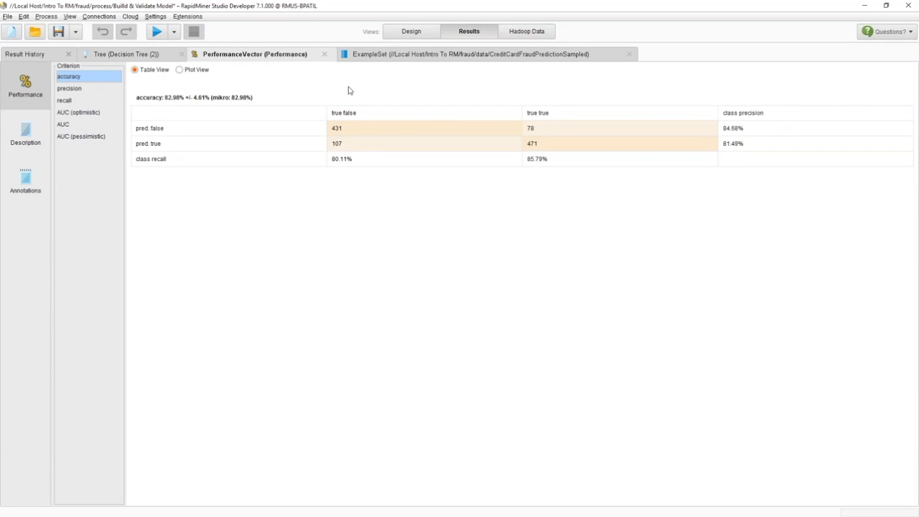
# - Inspect the Decision Tree's maximal depth and confidence parameters, then return to the main process
pyautogui.click(392, 34)
pyautogui.moveTo(809, 106); pyautogui.dragTo(726, 106)
pyautogui.moveTo(811, 147); pyautogui.dragTo(763, 145)
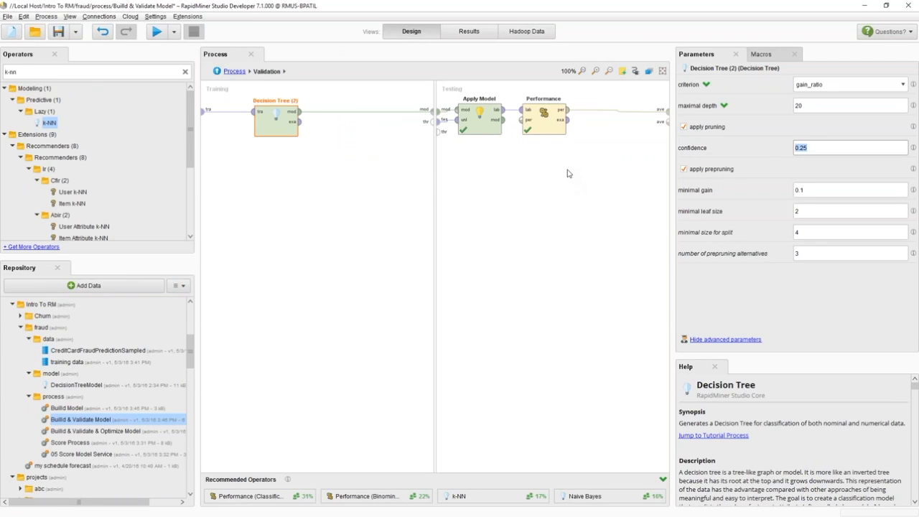
pyautogui.click(836, 106)
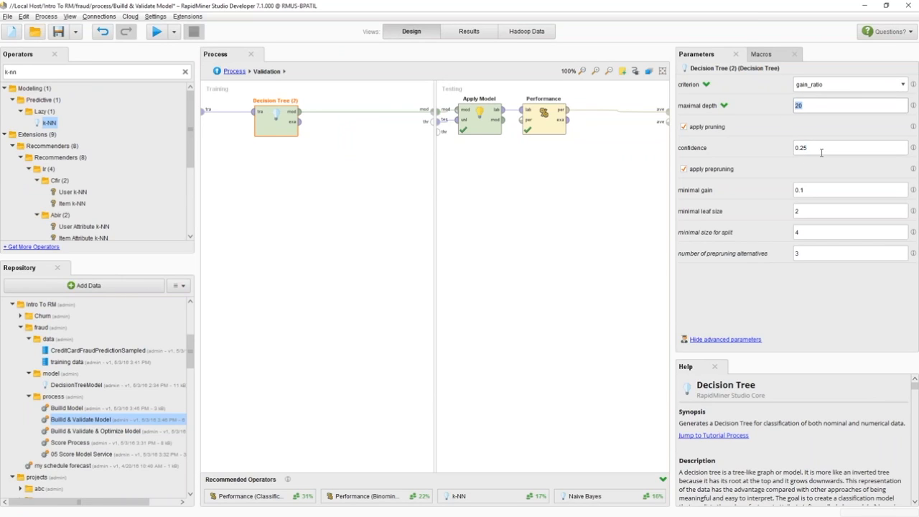
pyautogui.click(816, 106)
pyautogui.click(235, 74)
pyautogui.click(235, 72)
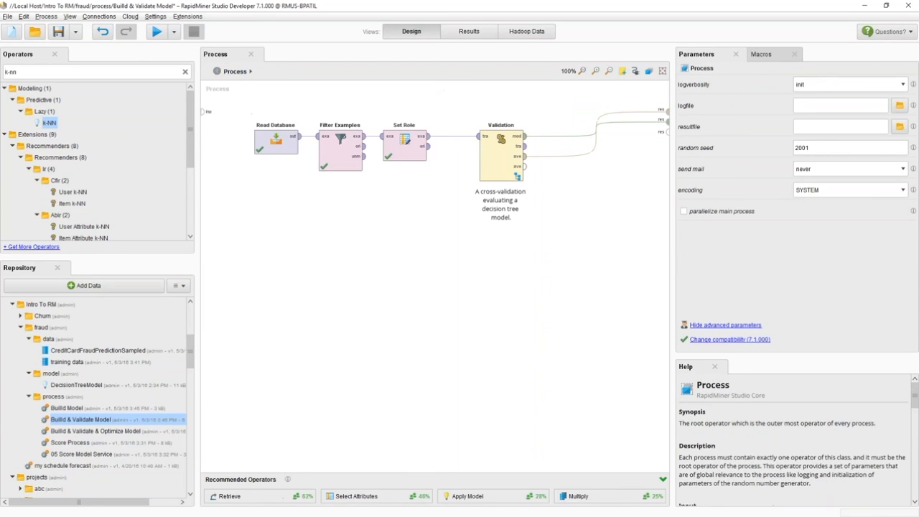
# - Search the operators for optim and insert Optimize Parameters (Grid) between Set Role and Validation
pyautogui.click(69, 71)
pyautogui.write('optimz')
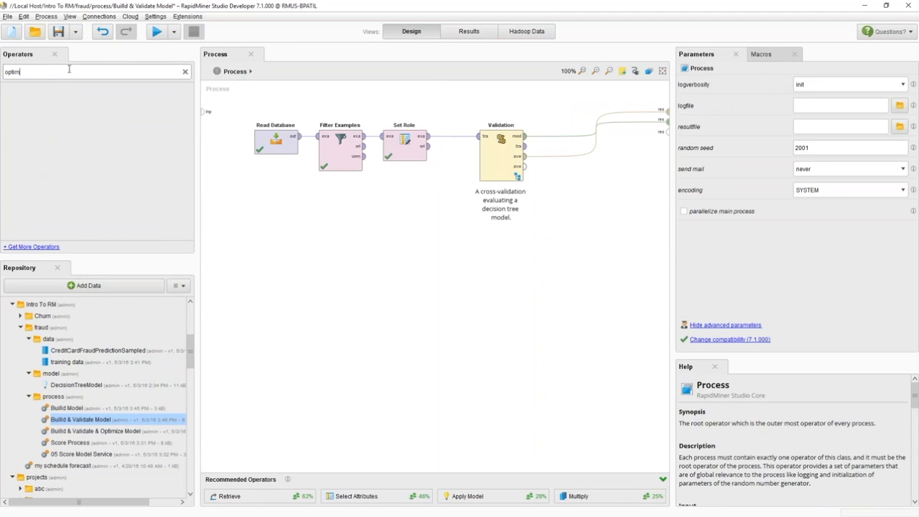
pyautogui.moveTo(89, 123); pyautogui.dragTo(91, 124)
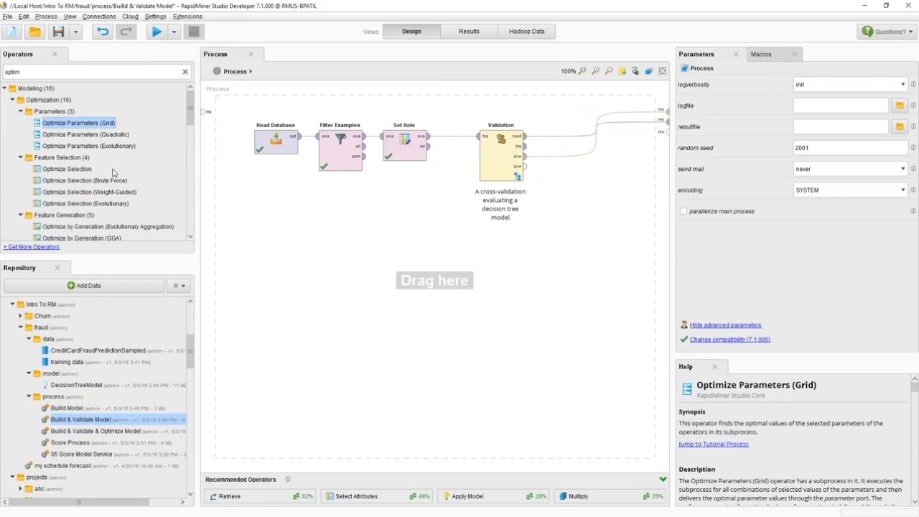
pyautogui.moveTo(515, 162); pyautogui.dragTo(560, 157)
pyautogui.moveTo(72, 131); pyautogui.dragTo(467, 151)
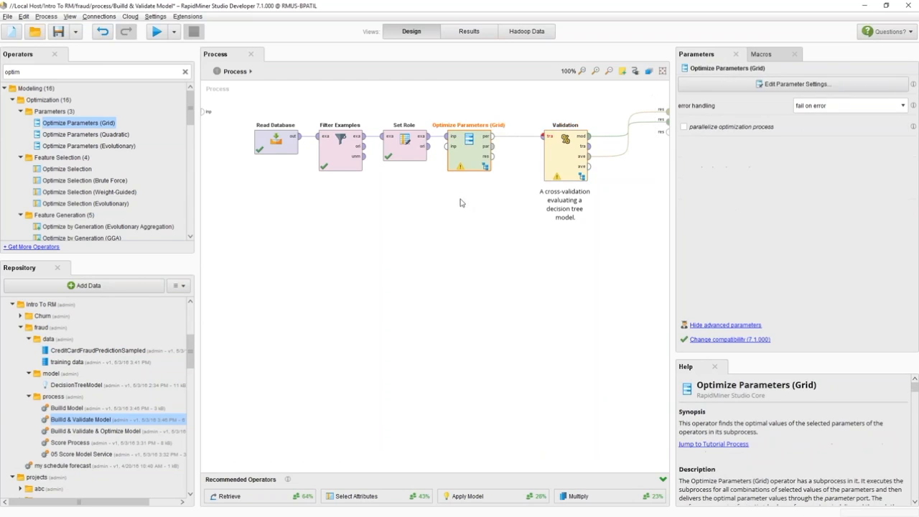
# - Move the Validation operator inside Optimize Parameters (Grid) and connect its outputs to the subprocess outputs
pyautogui.rightClick(567, 143)
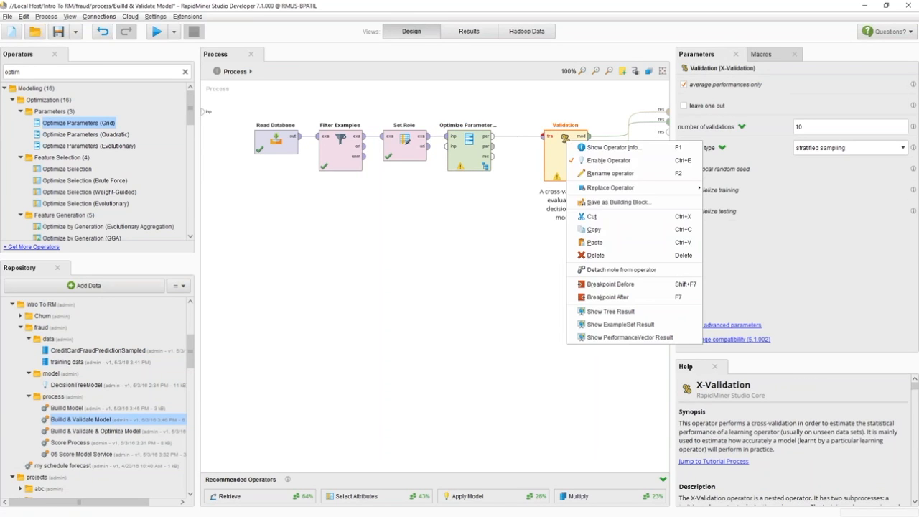
pyautogui.click(602, 217)
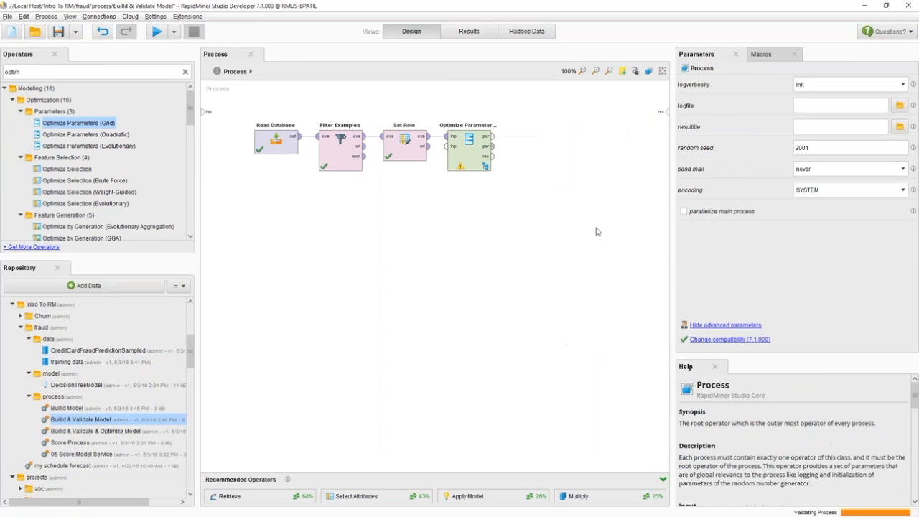
pyautogui.doubleClick(471, 145)
pyautogui.rightClick(319, 147)
pyautogui.click(362, 220)
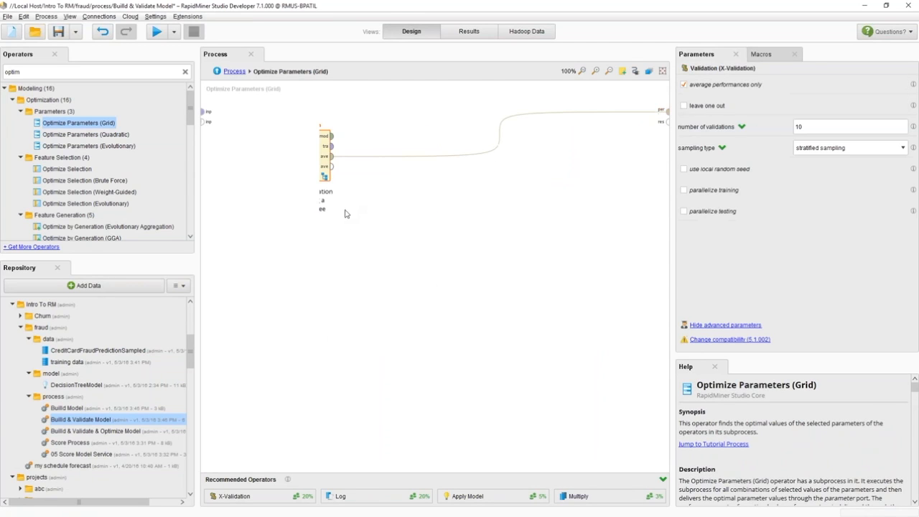
pyautogui.moveTo(332, 136); pyautogui.dragTo(668, 121)
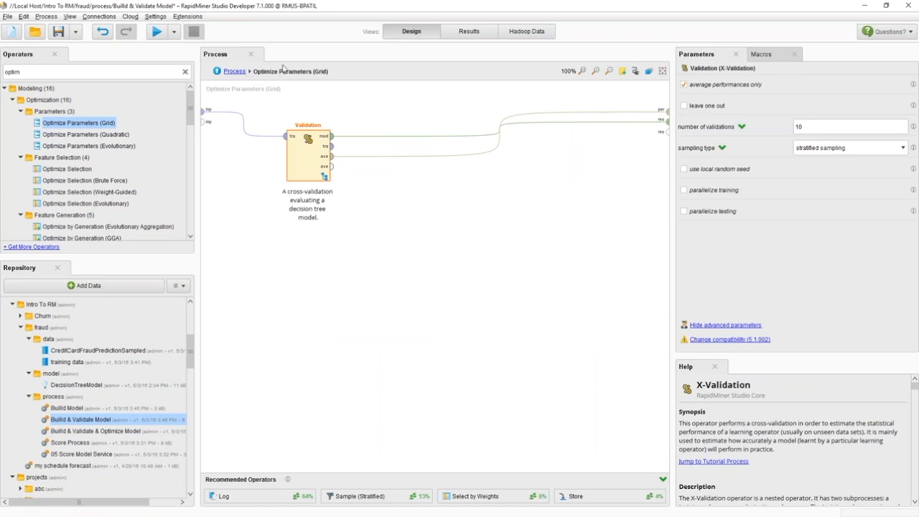
pyautogui.click(233, 72)
pyautogui.click(487, 177)
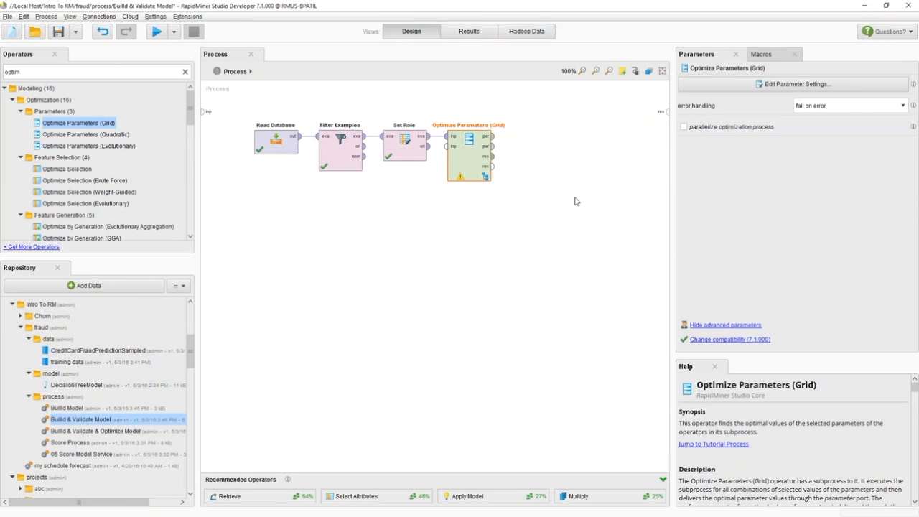
# - Configure Optimize Parameters to vary the Decision Tree's maximal_depth on a grid from 20 to 100 in 10 steps
pyautogui.click(741, 84)
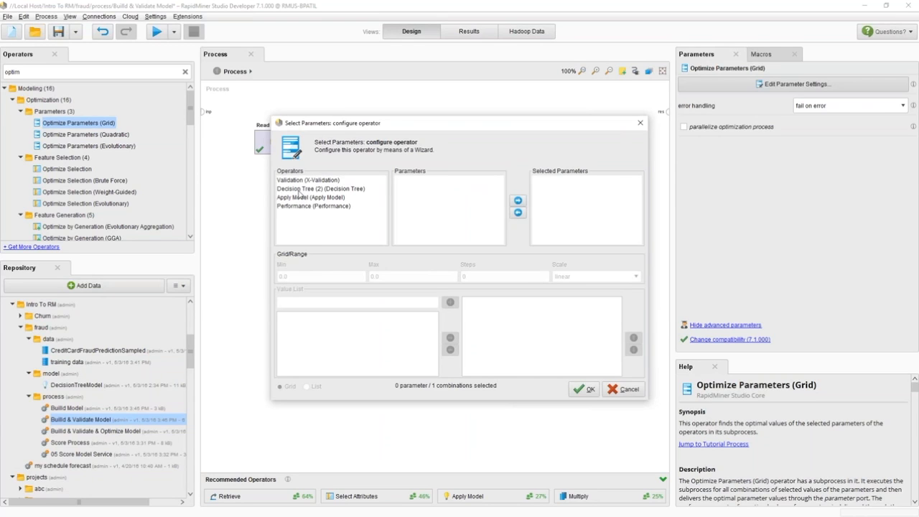
pyautogui.click(296, 191)
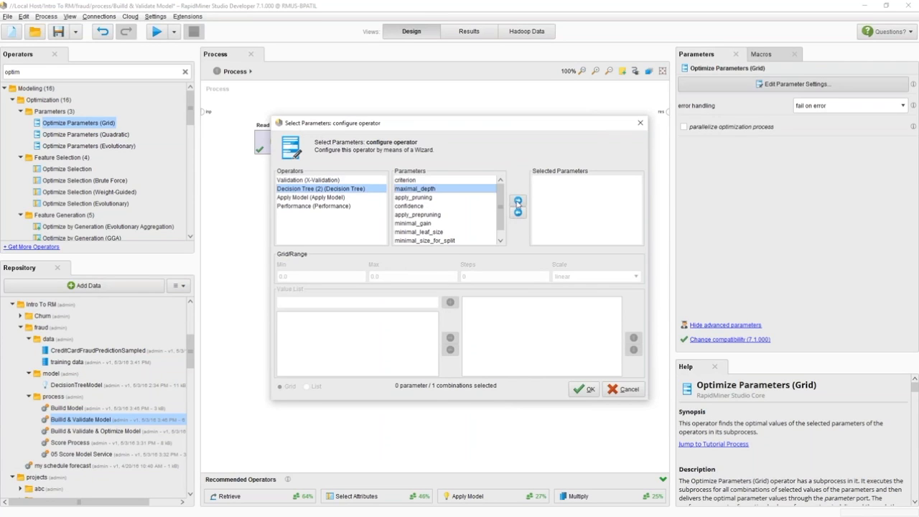
pyautogui.click(518, 201)
pyautogui.click(314, 278)
pyautogui.moveTo(314, 279); pyautogui.dragTo(251, 278)
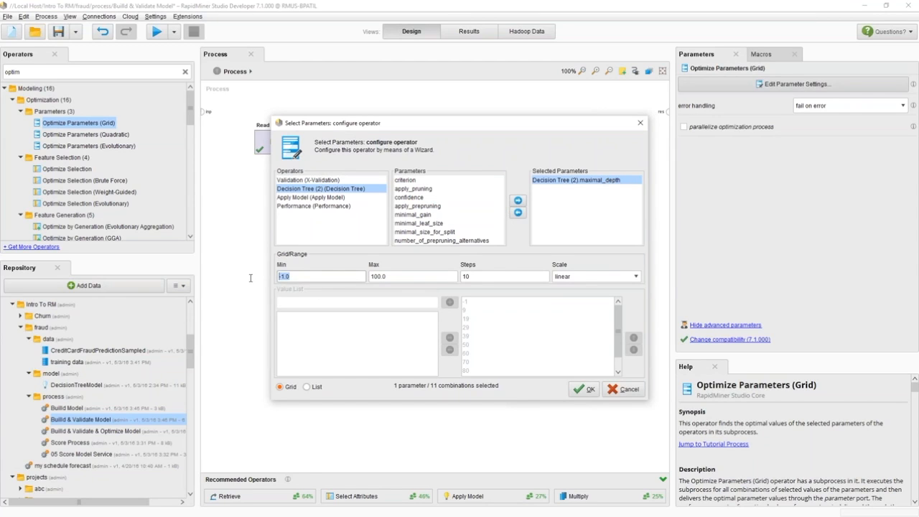
pyautogui.write('20')
pyautogui.doubleClick(489, 277)
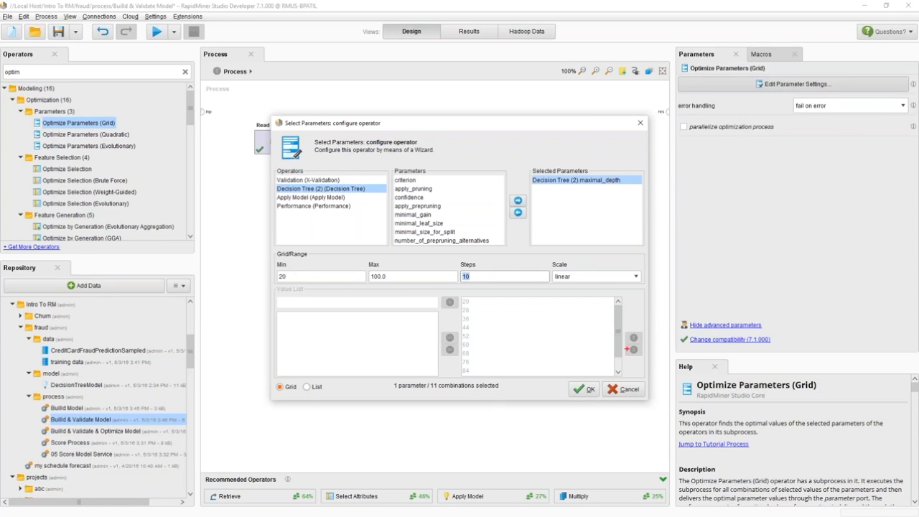
pyautogui.moveTo(480, 307)
pyautogui.mouseDown()
pyautogui.moveTo(507, 302)
pyautogui.moveTo(498, 317)
pyautogui.moveTo(509, 324)
pyautogui.mouseUp()
pyautogui.moveTo(402, 398)
pyautogui.mouseDown()
pyautogui.moveTo(517, 385)
pyautogui.moveTo(385, 377)
pyautogui.moveTo(402, 394)
pyautogui.mouseUp()
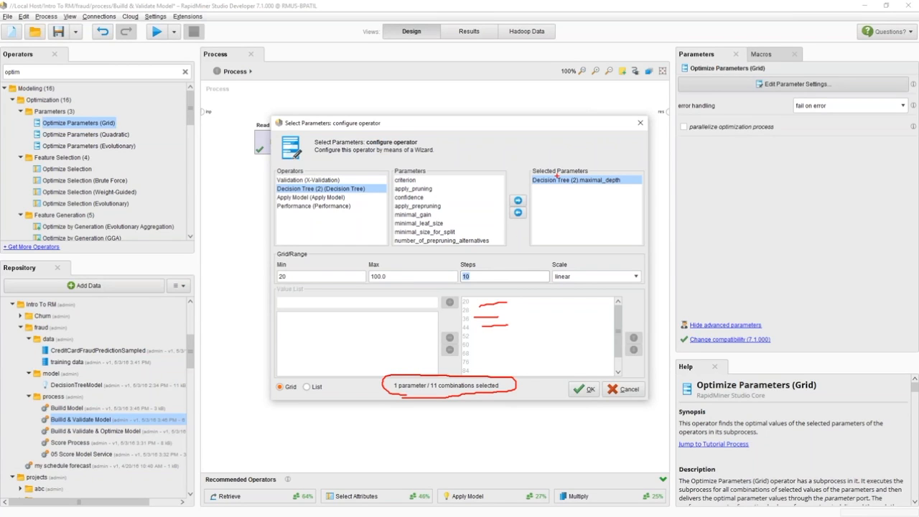
pyautogui.click(583, 389)
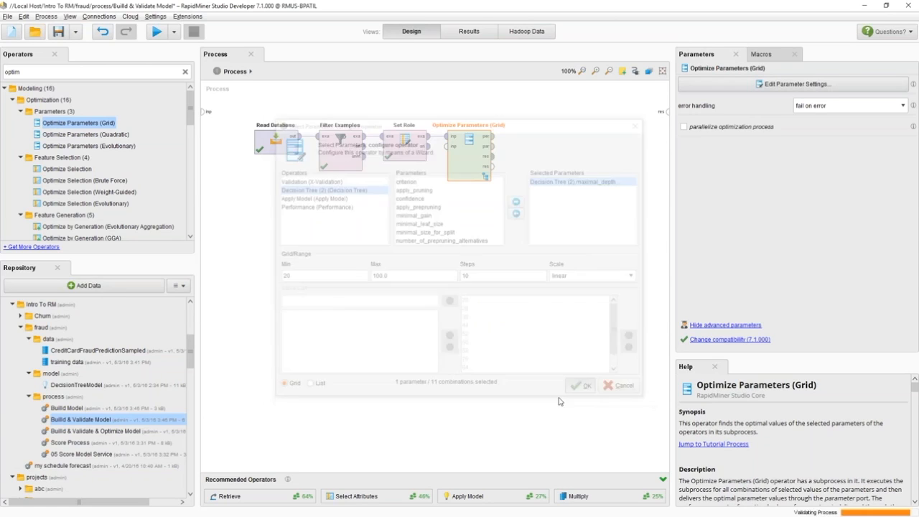
# - Connect all three Optimize Parameters (Grid) outputs to the process result ports
pyautogui.click(493, 136)
pyautogui.click(667, 112)
pyautogui.click(493, 146)
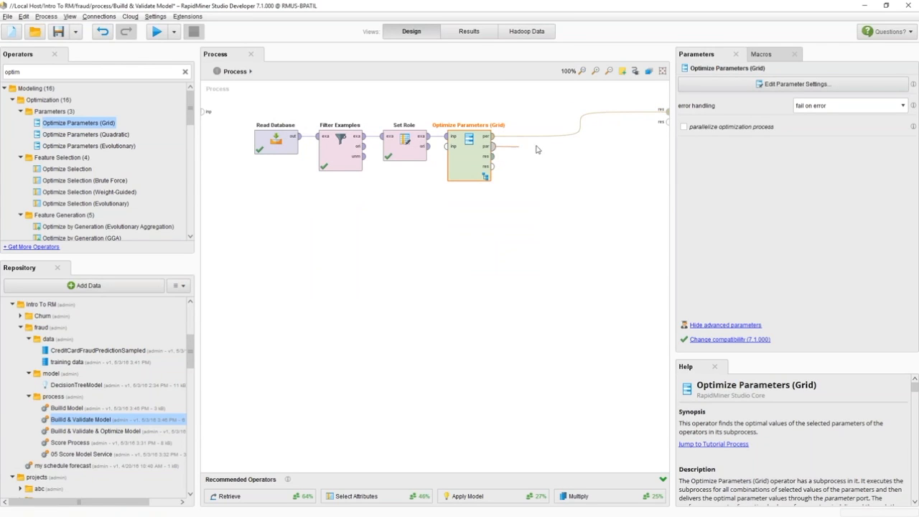
pyautogui.click(667, 122)
pyautogui.click(493, 156)
pyautogui.click(667, 131)
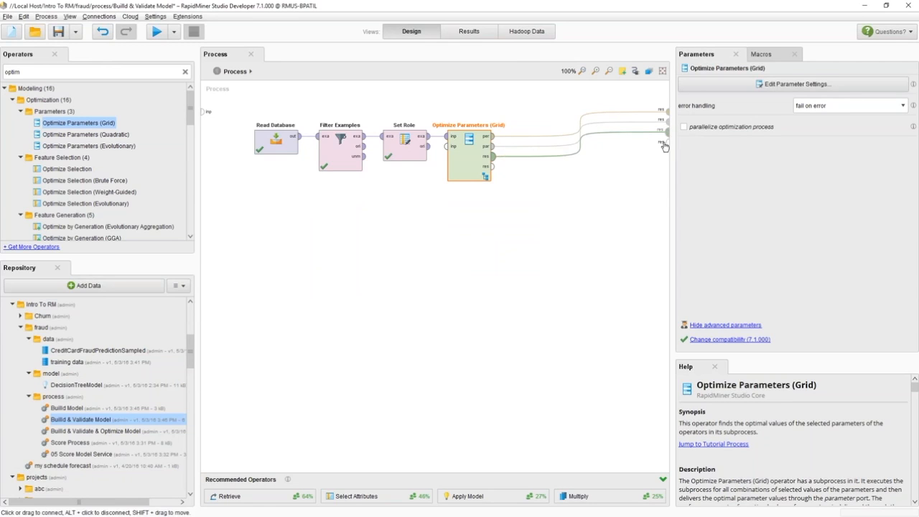
# - Run the process, review the optimized parameter set with its best maximal depth, and return to design view
pyautogui.click(162, 34)
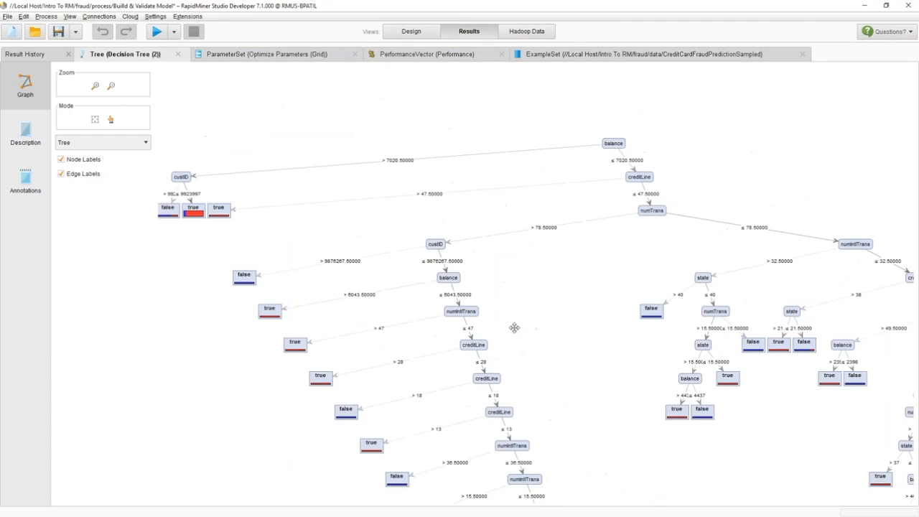
pyautogui.click(257, 54)
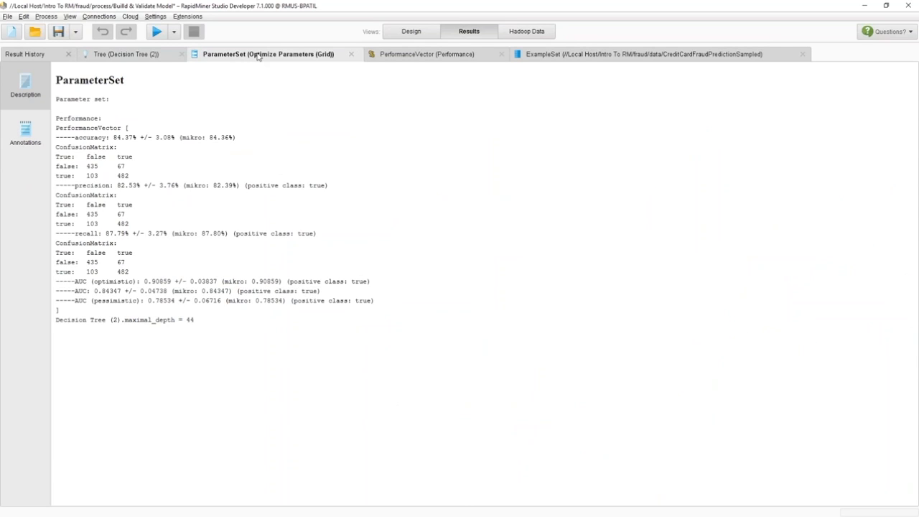
pyautogui.moveTo(61, 330)
pyautogui.mouseDown()
pyautogui.moveTo(193, 332)
pyautogui.moveTo(202, 316)
pyautogui.moveTo(43, 317)
pyautogui.moveTo(60, 329)
pyautogui.mouseUp()
pyautogui.moveTo(76, 143); pyautogui.dragTo(158, 142)
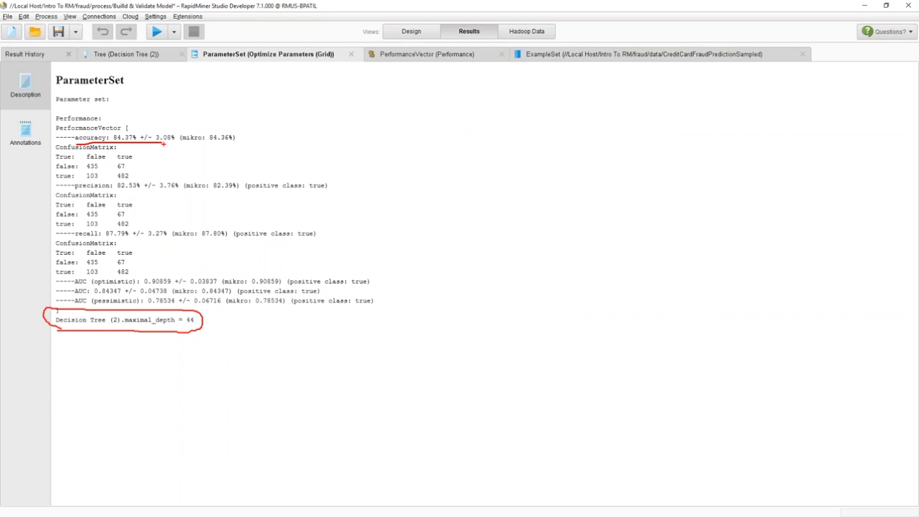
pyautogui.press('Escape')
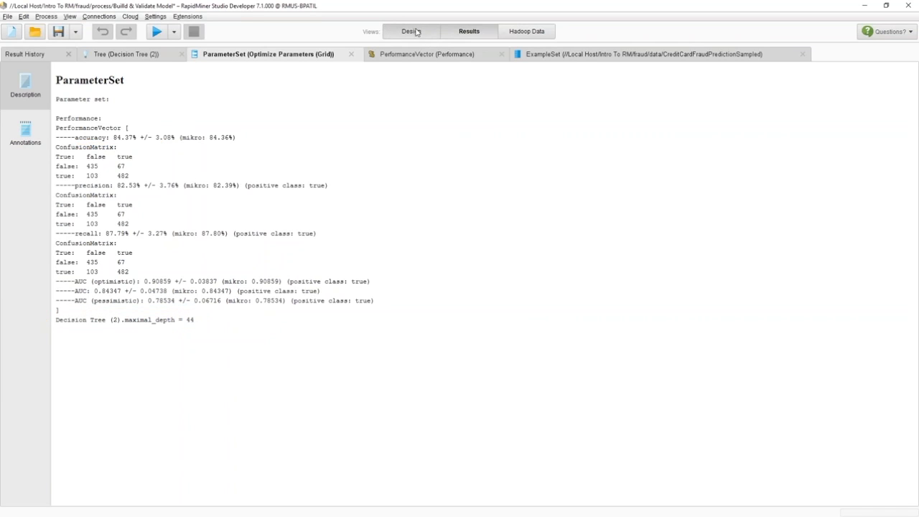
pyautogui.click(412, 31)
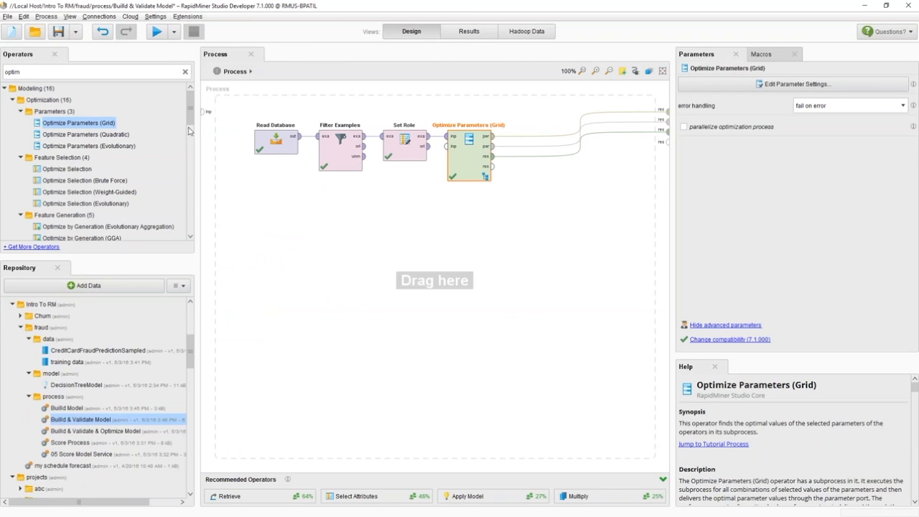
# - Search the operators for weight, browse the weighting operators, and clear the search
pyautogui.moveTo(189, 120)
pyautogui.mouseDown()
pyautogui.moveTo(188, 133)
pyautogui.moveTo(189, 117)
pyautogui.mouseUp()
pyautogui.doubleClick(22, 72)
pyautogui.write('weight')
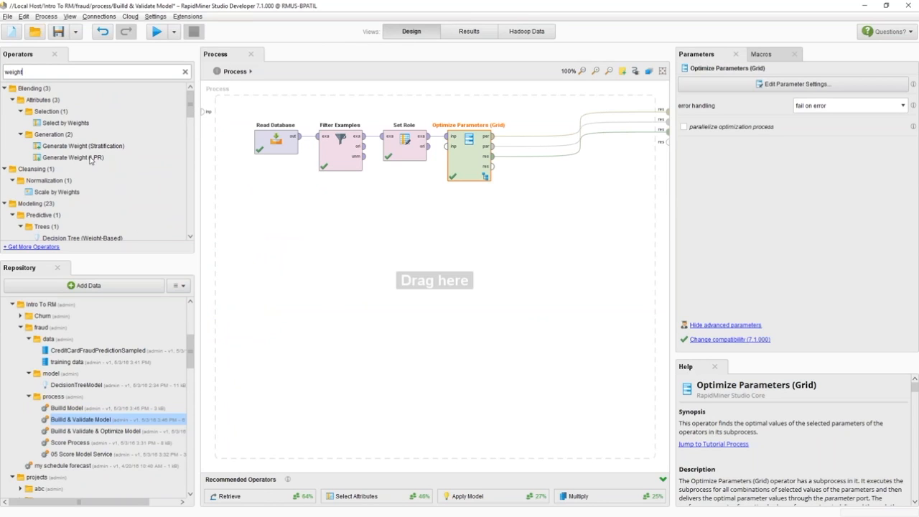
pyautogui.scroll(-5, 86, 158)
pyautogui.scroll(-1, 38, 204)
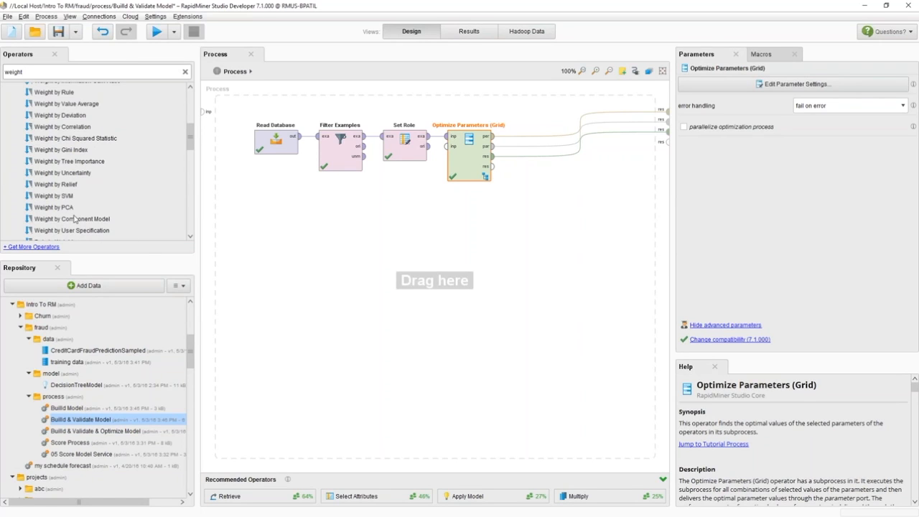
pyautogui.scroll(5, 94, 217)
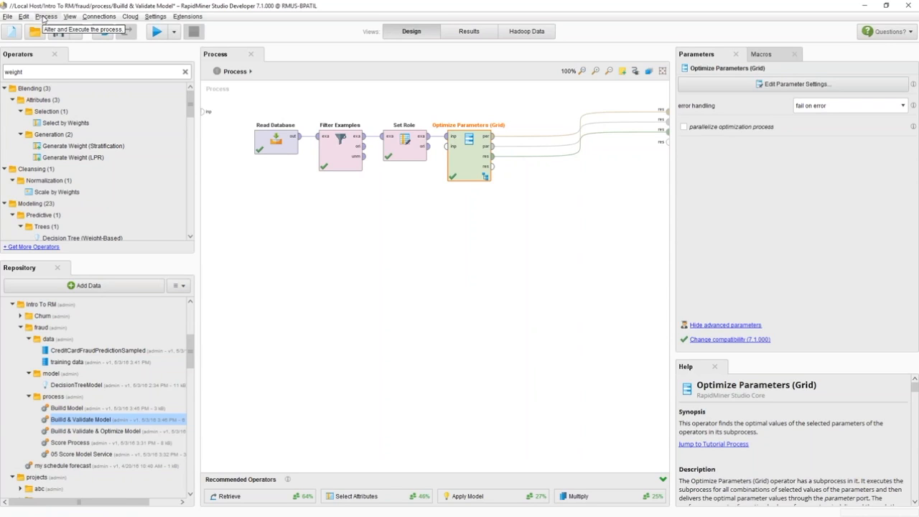
pyautogui.click(185, 71)
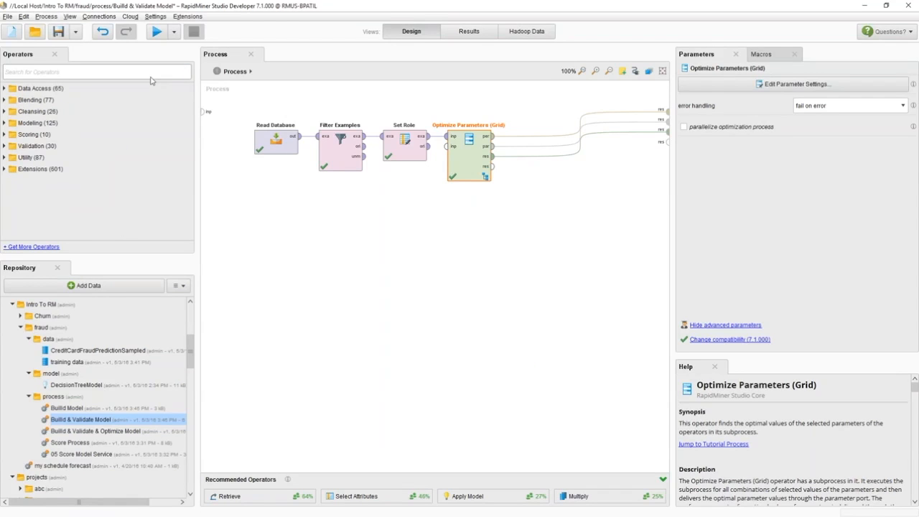